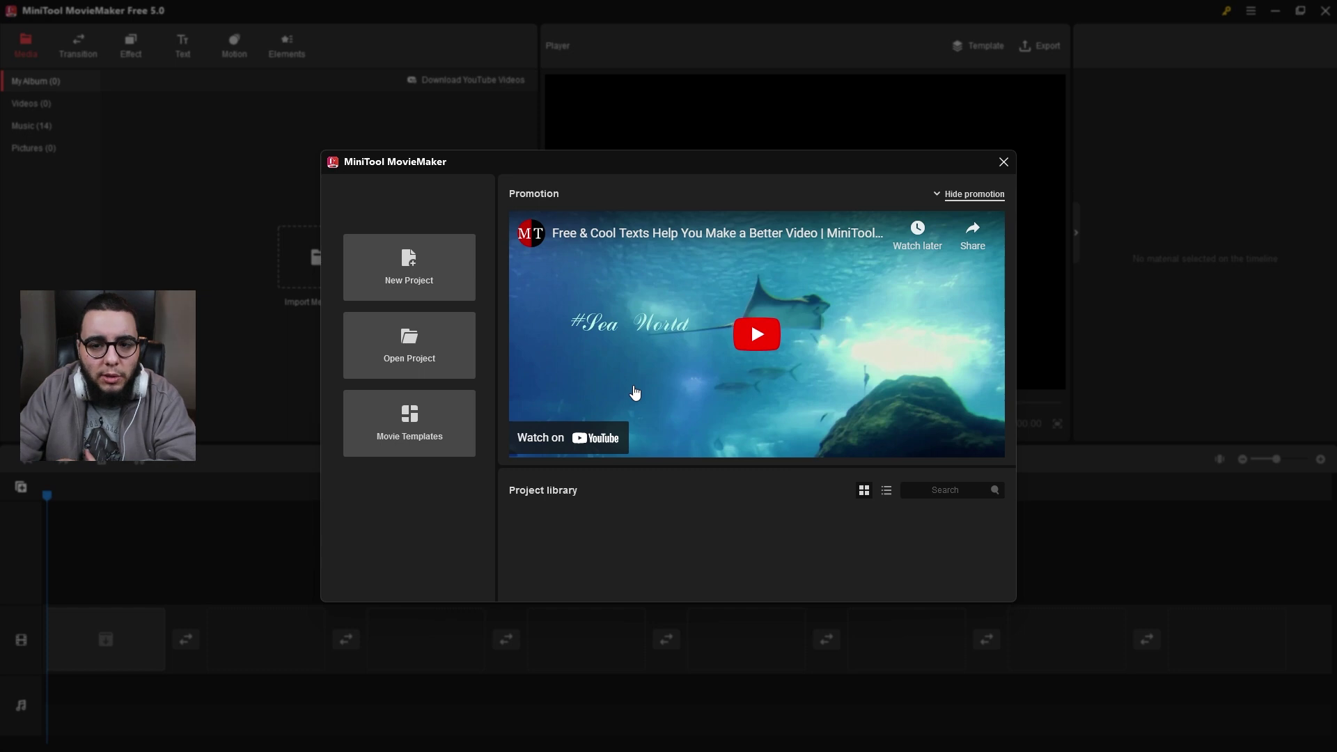
Look through the full collection of movie templates, and close the template gallery to reach the empty project.
click(411, 261)
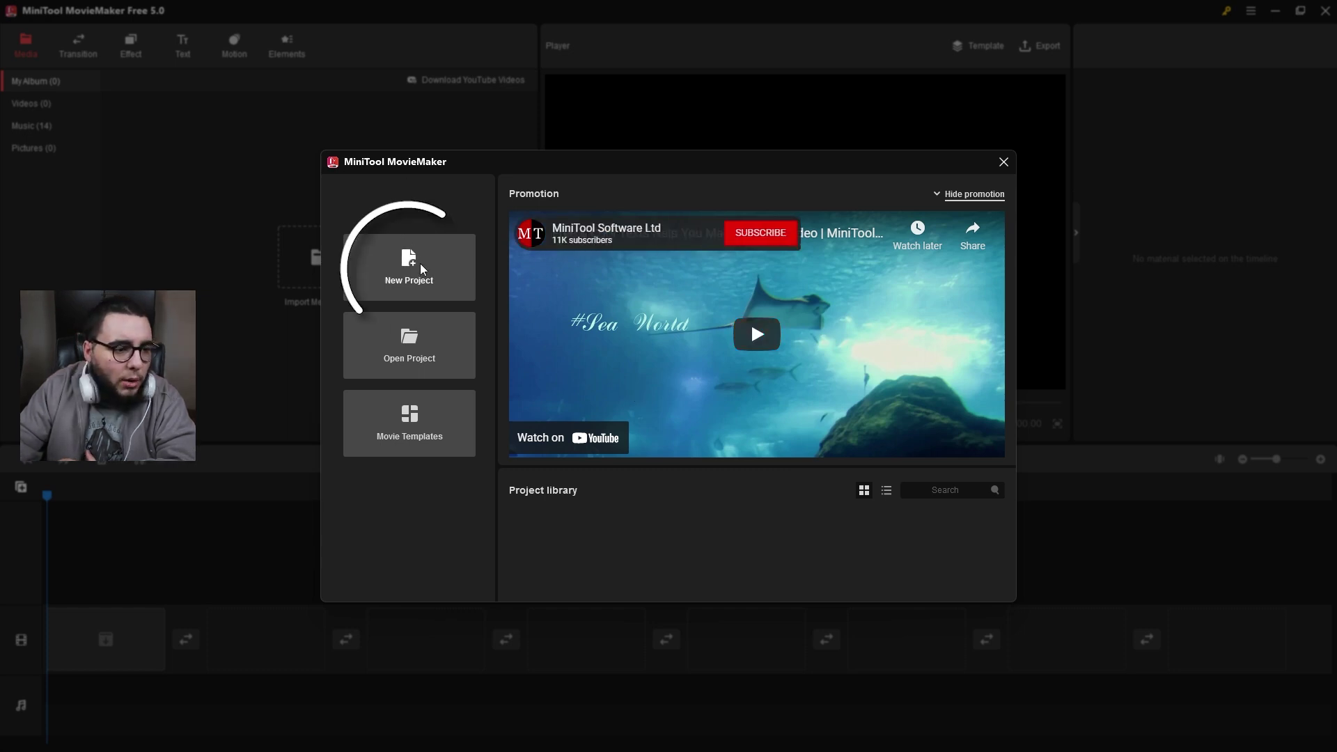
click(432, 356)
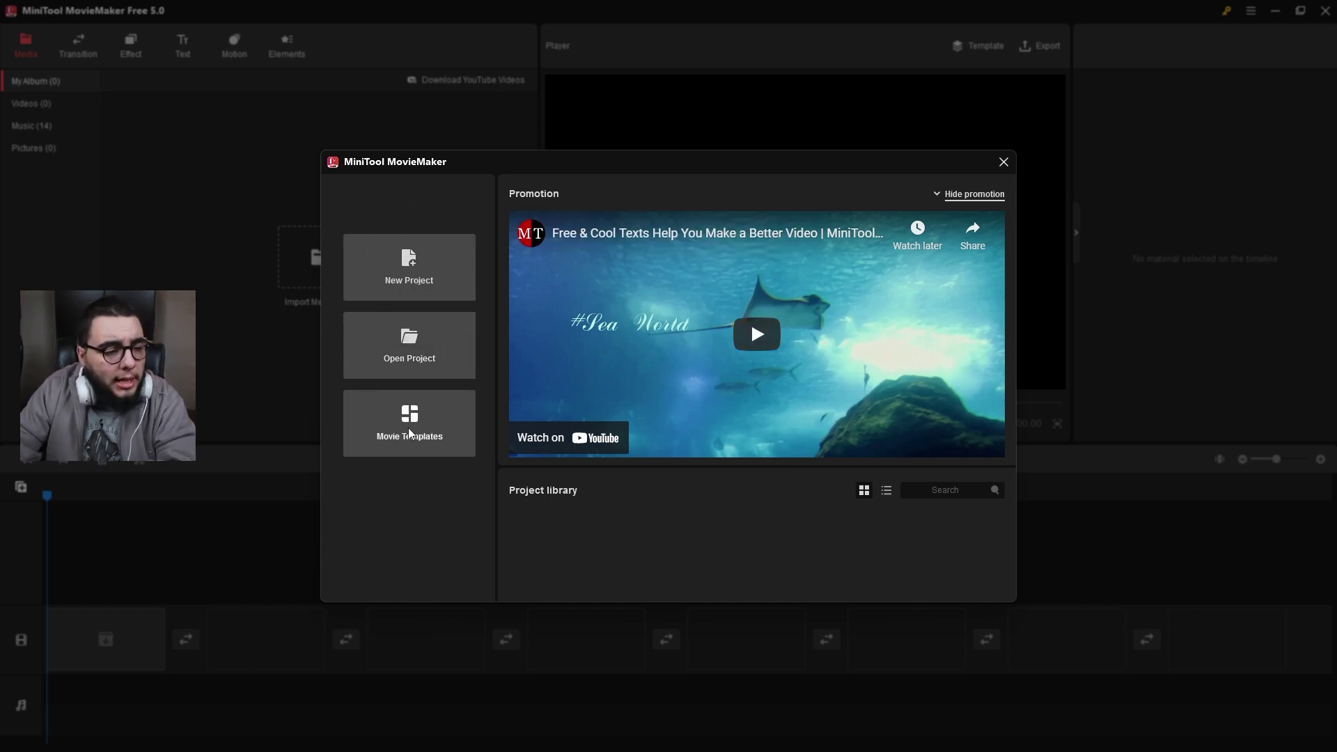
click(422, 444)
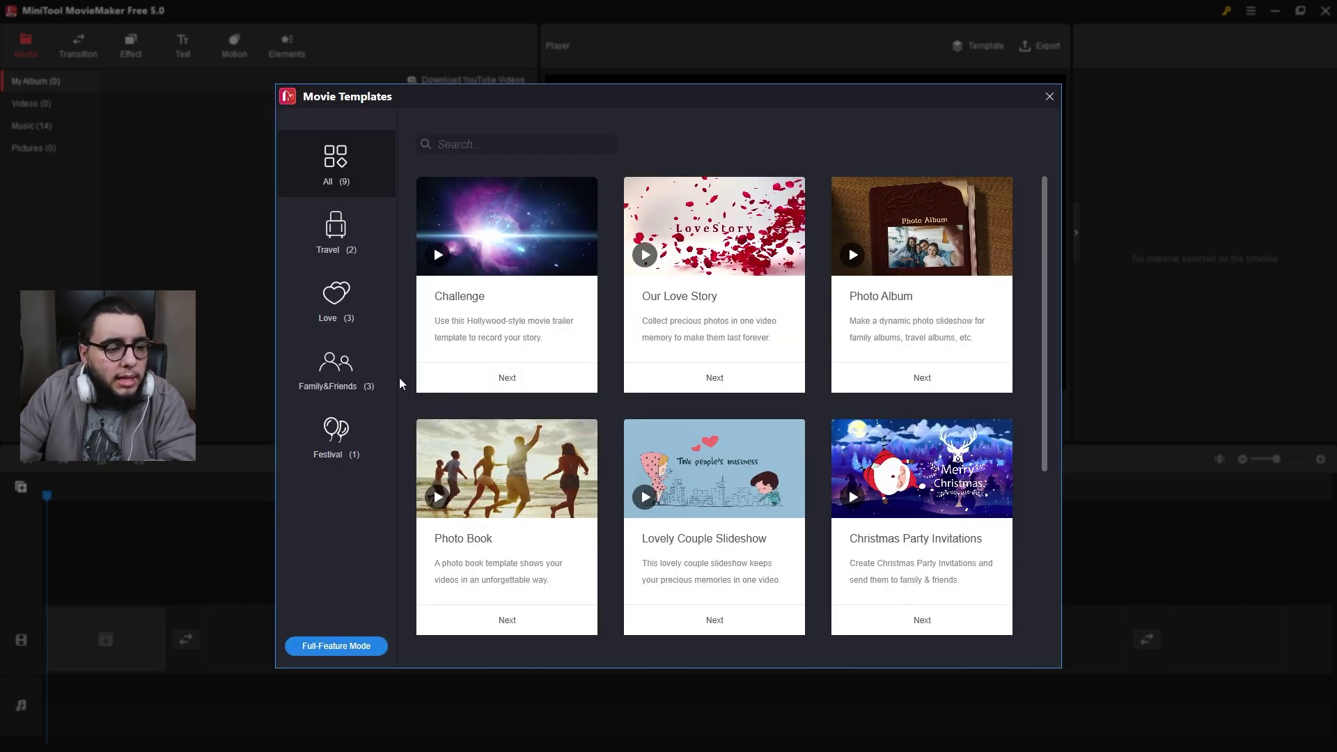
scroll(973, 442, down, 2)
scroll(973, 449, up, 1)
scroll(972, 449, up, 1)
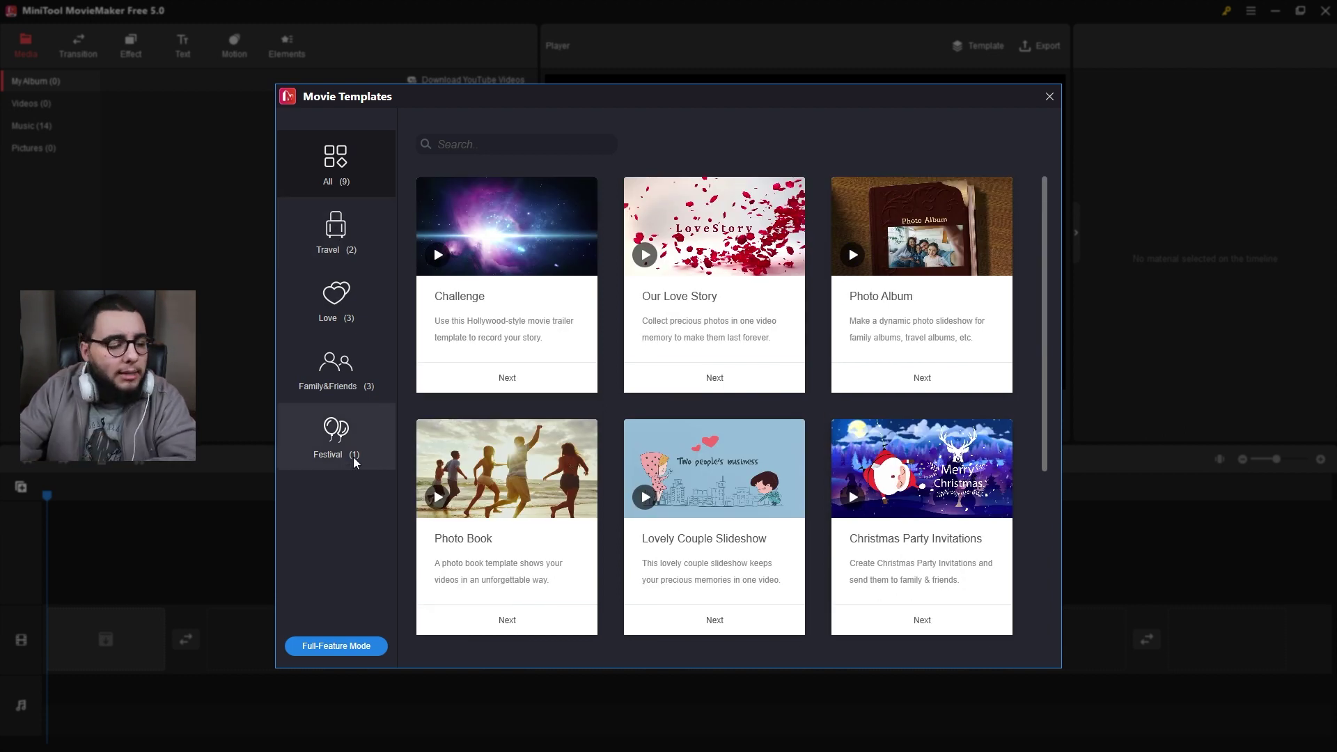
click(1049, 97)
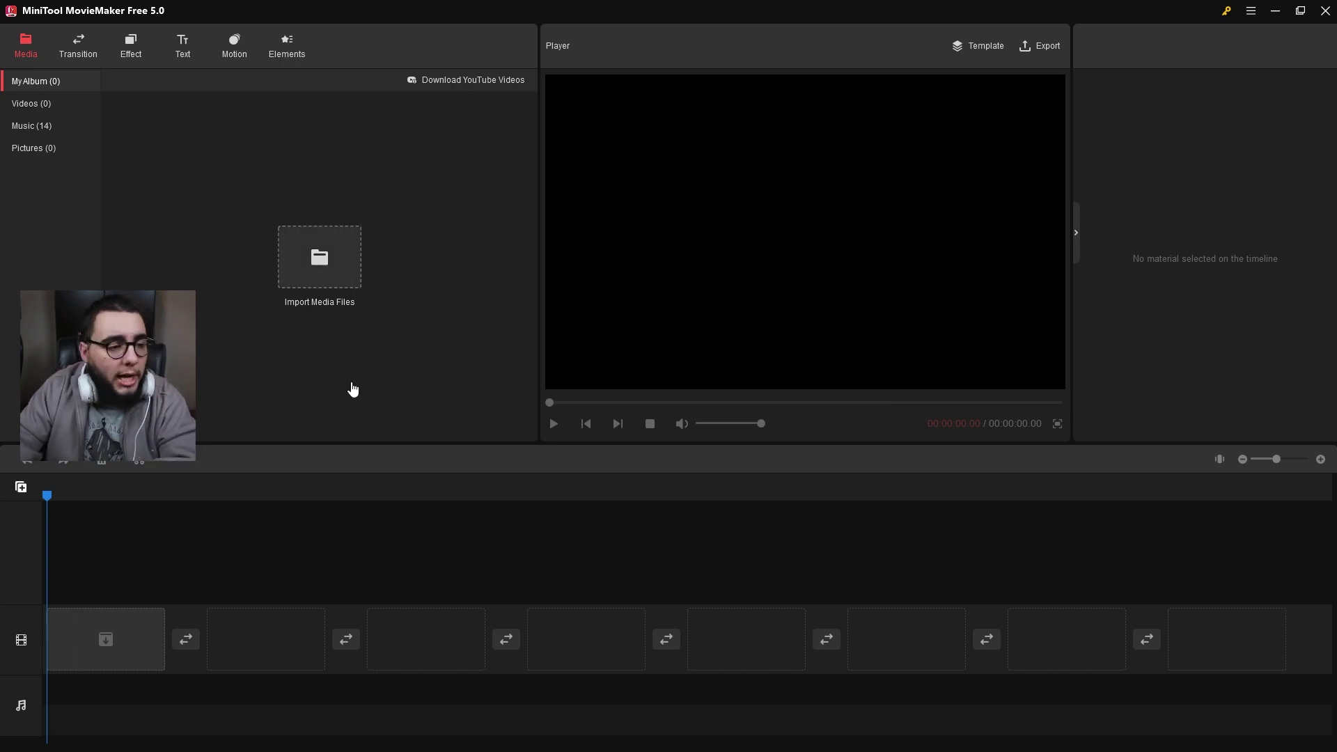
click(341, 257)
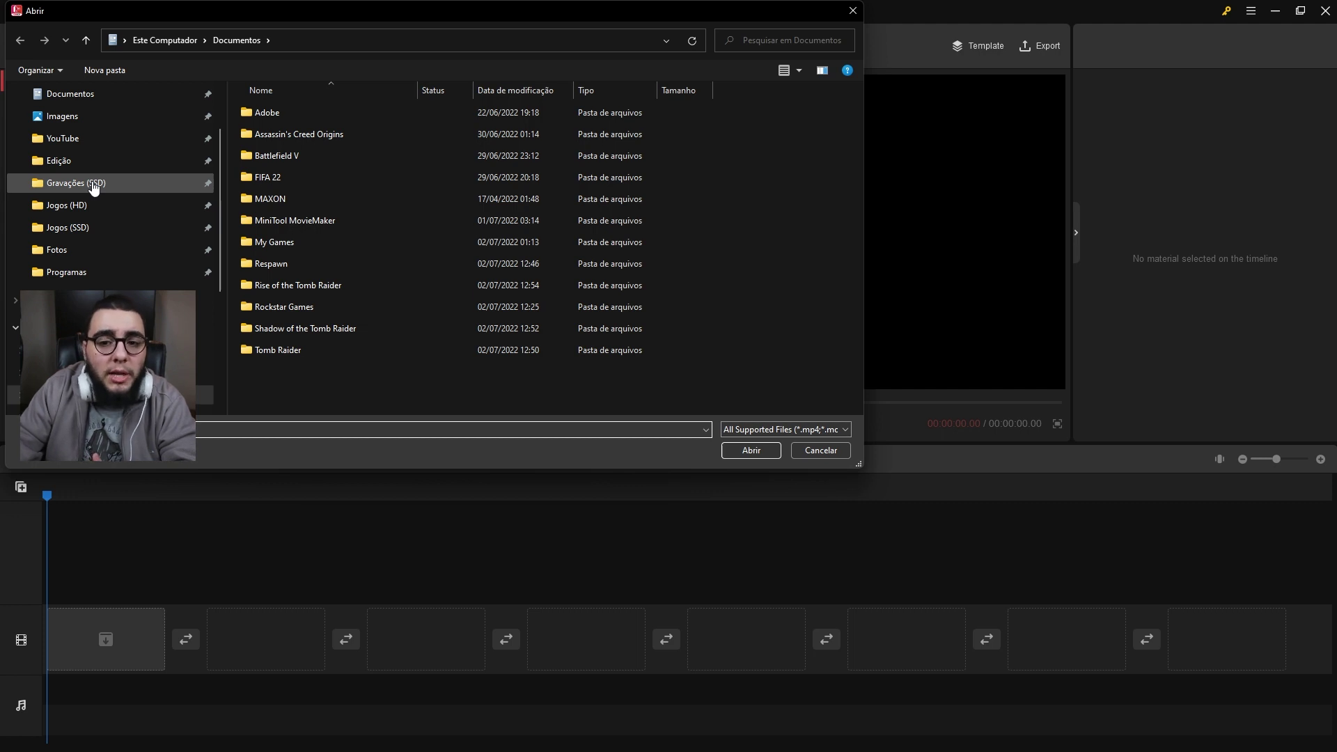
click(818, 450)
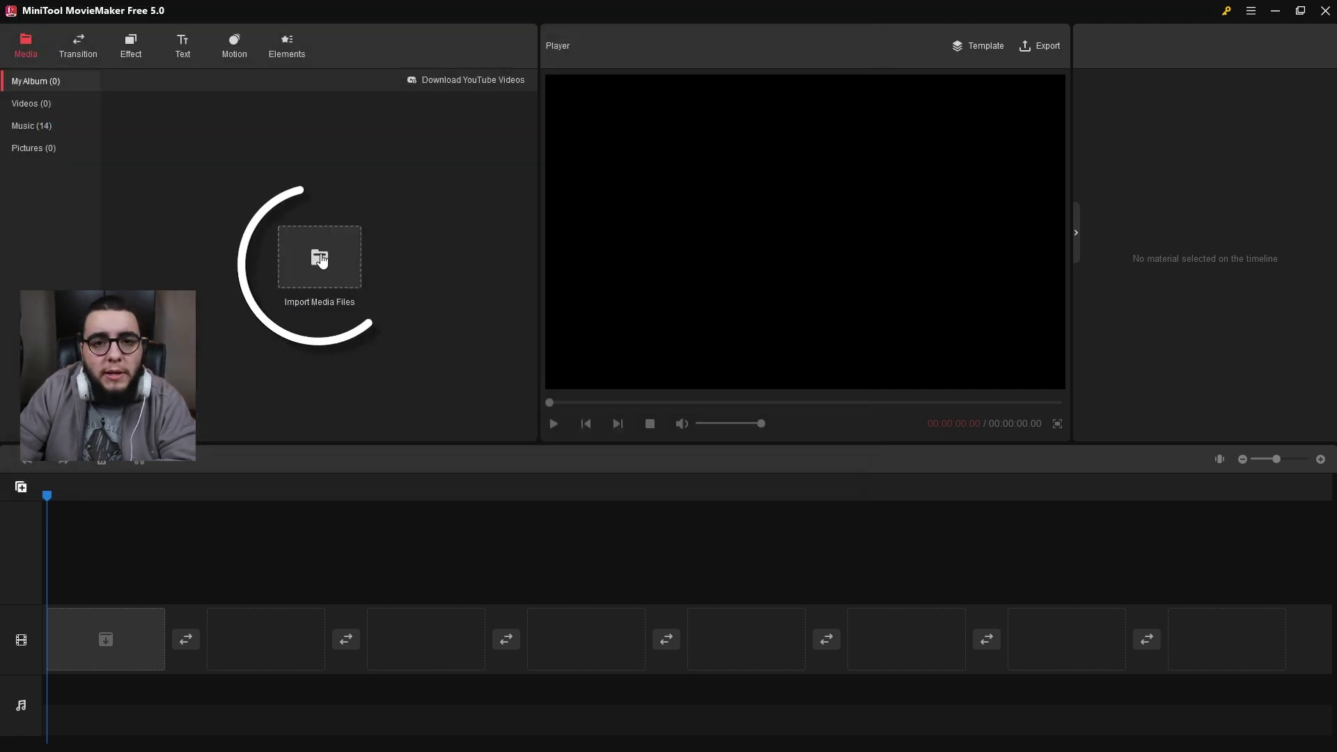
click(321, 260)
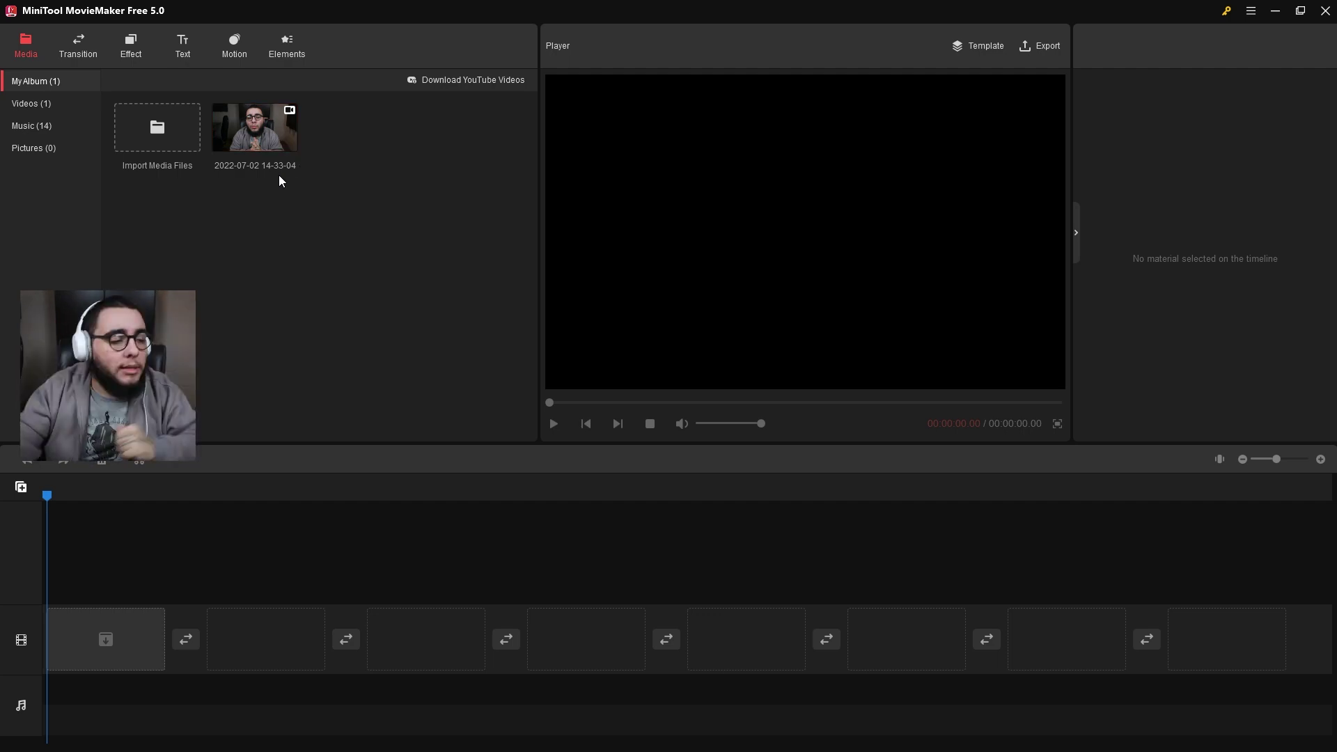
mouse_move(260, 161)
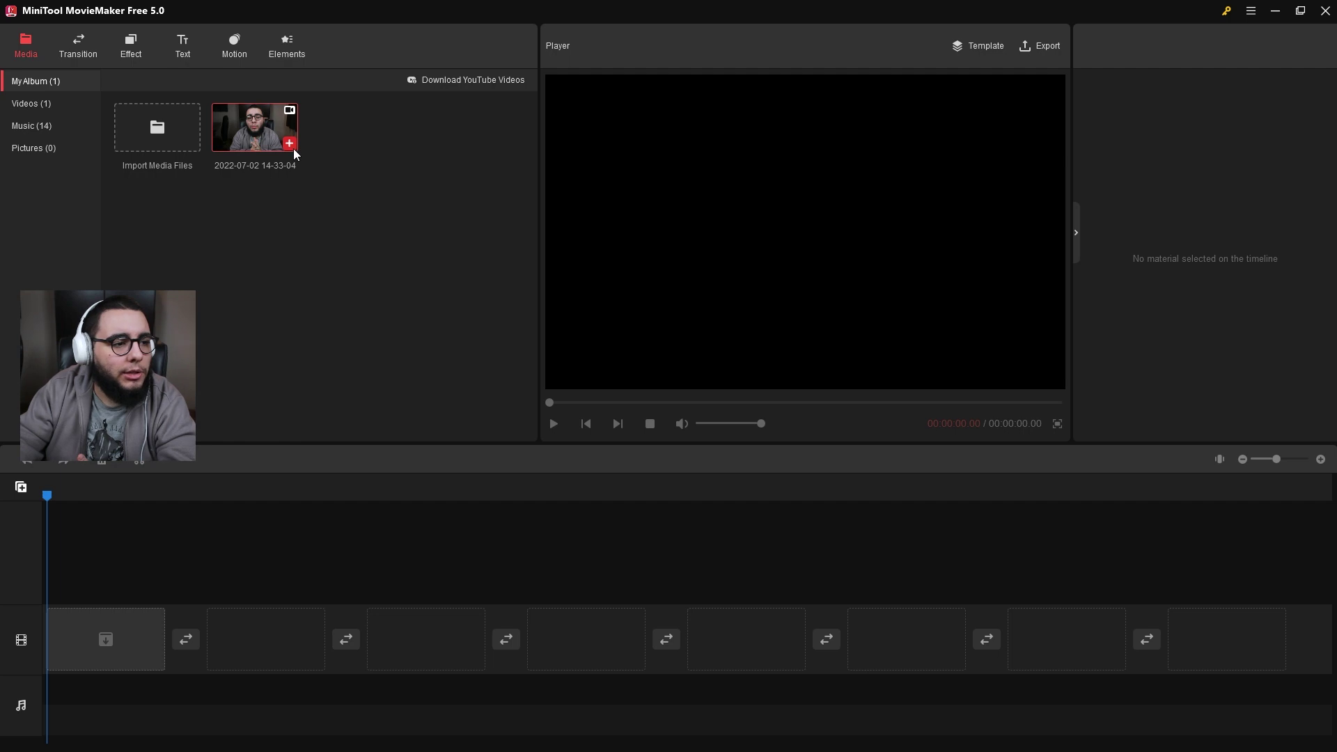
click(290, 142)
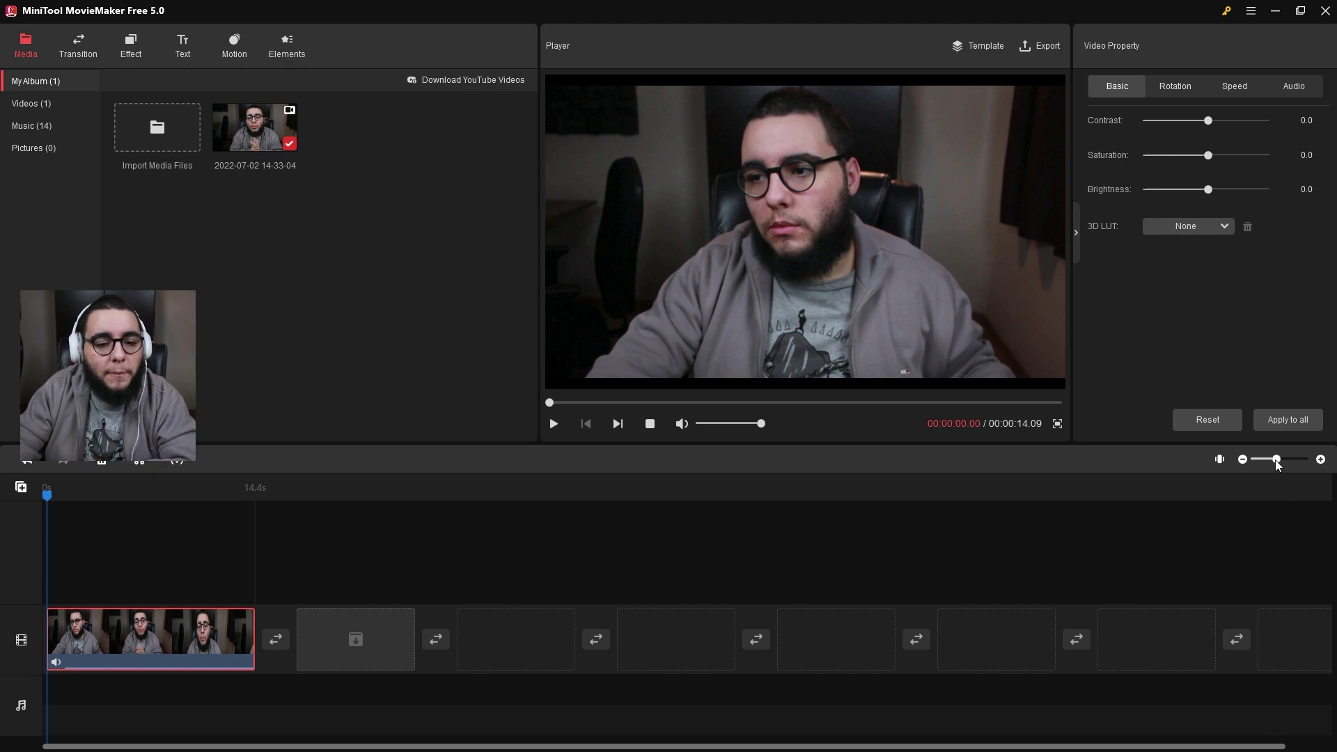
Enlarge the timeline scale to its maximum and preview the opening of the clip in the player.
drag(1277, 460, 1273, 459)
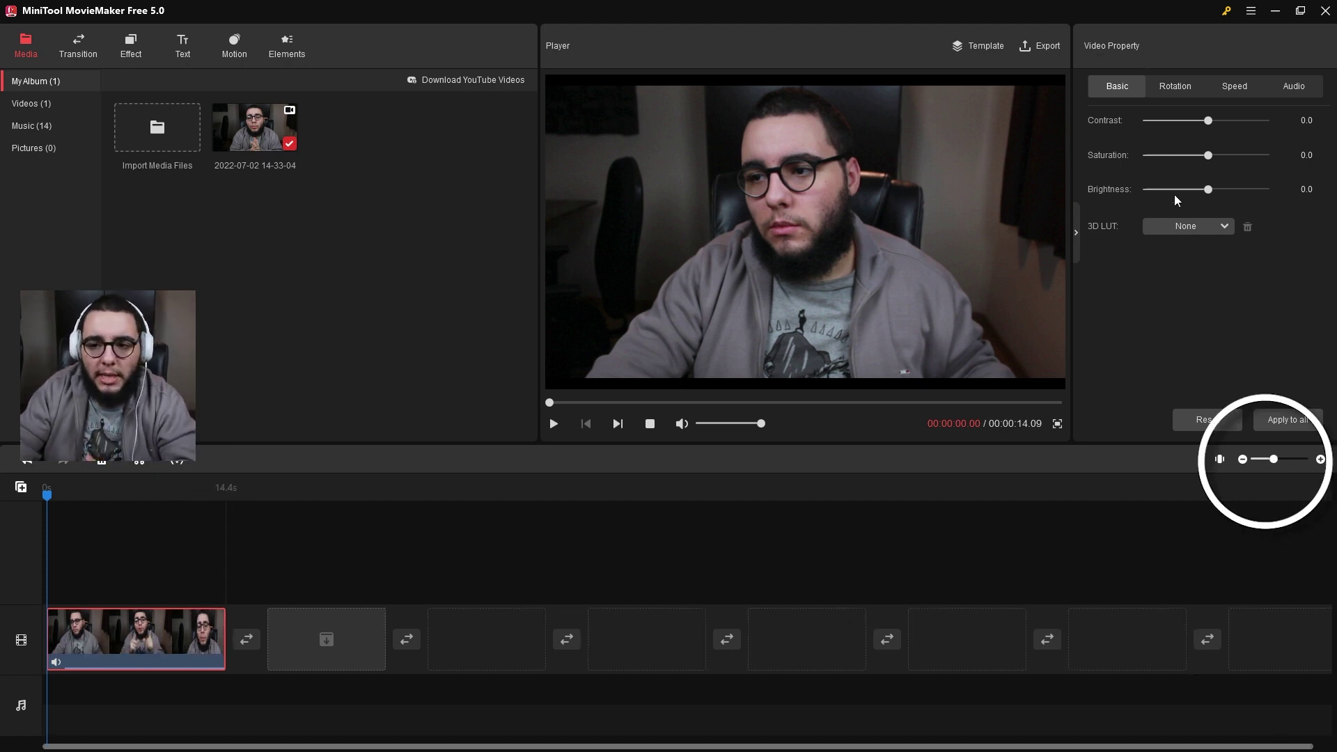
drag(1276, 459, 1330, 467)
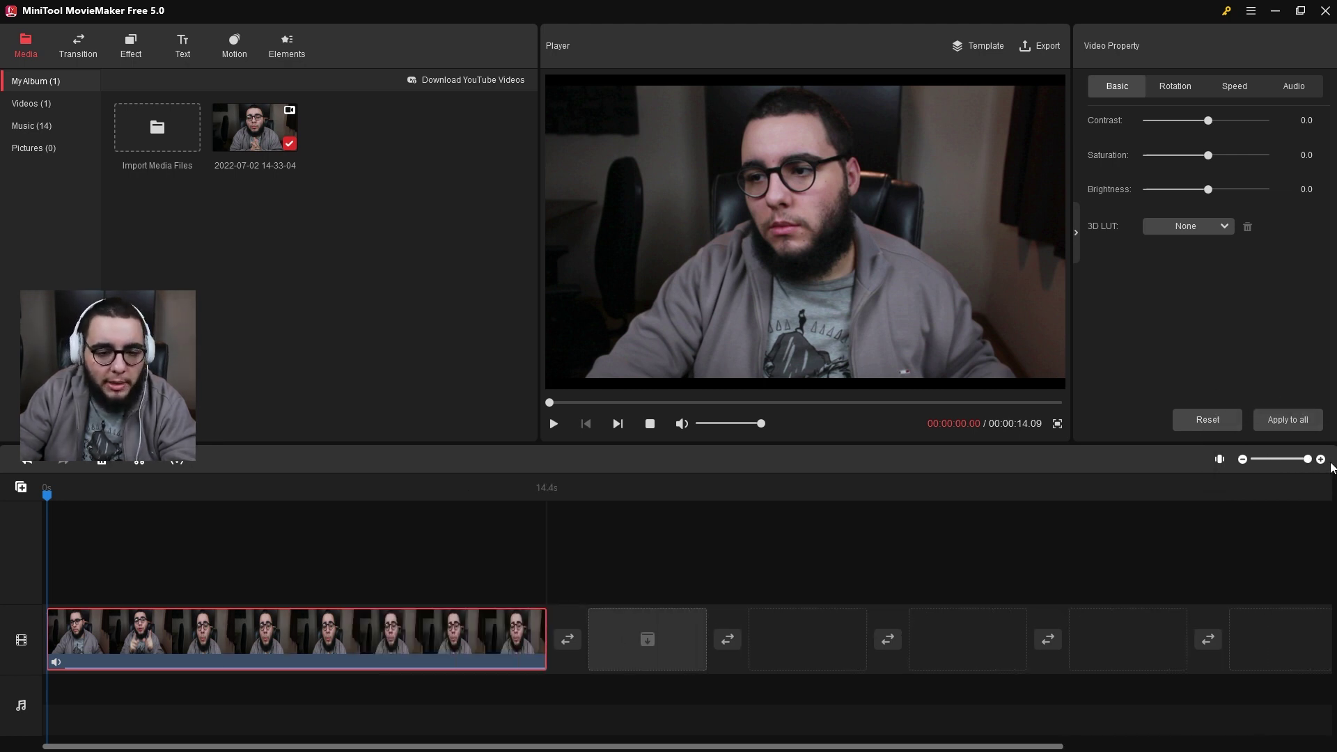
click(558, 427)
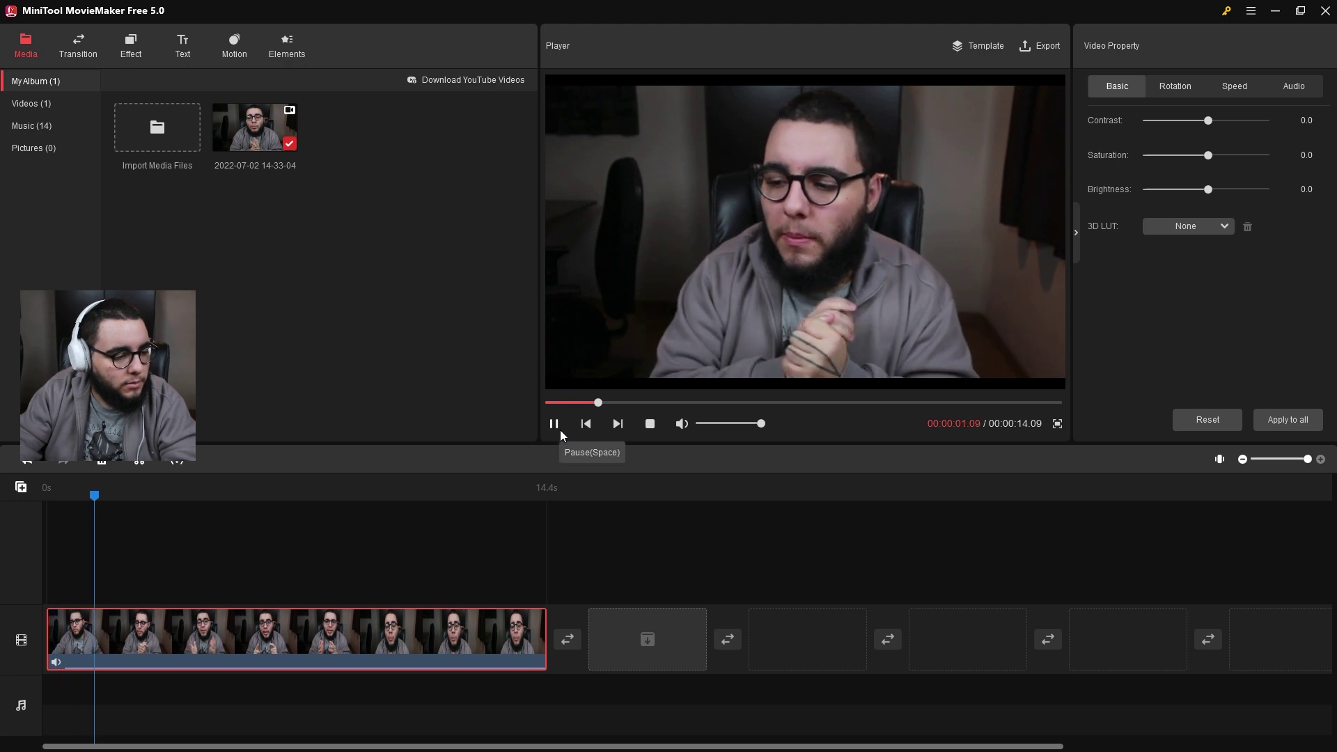
click(649, 423)
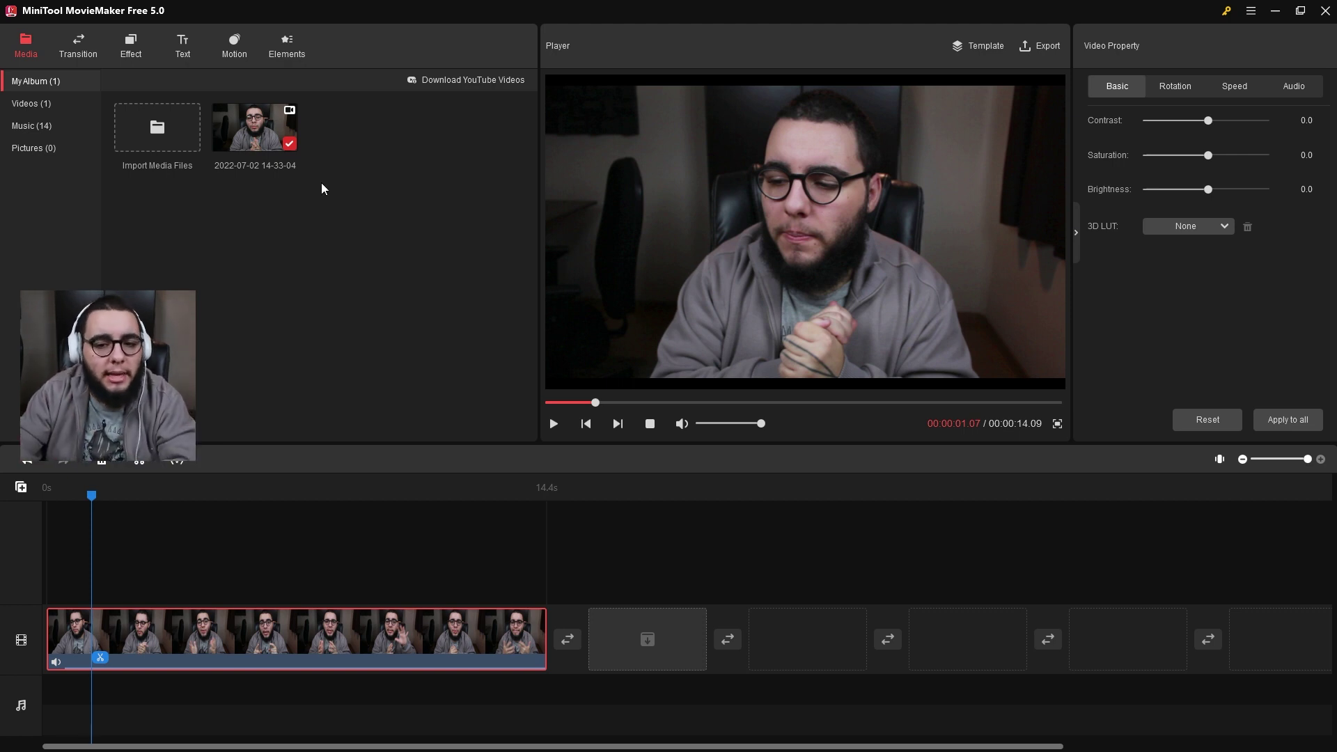
Review the built-in music tracks available in the media library.
click(31, 50)
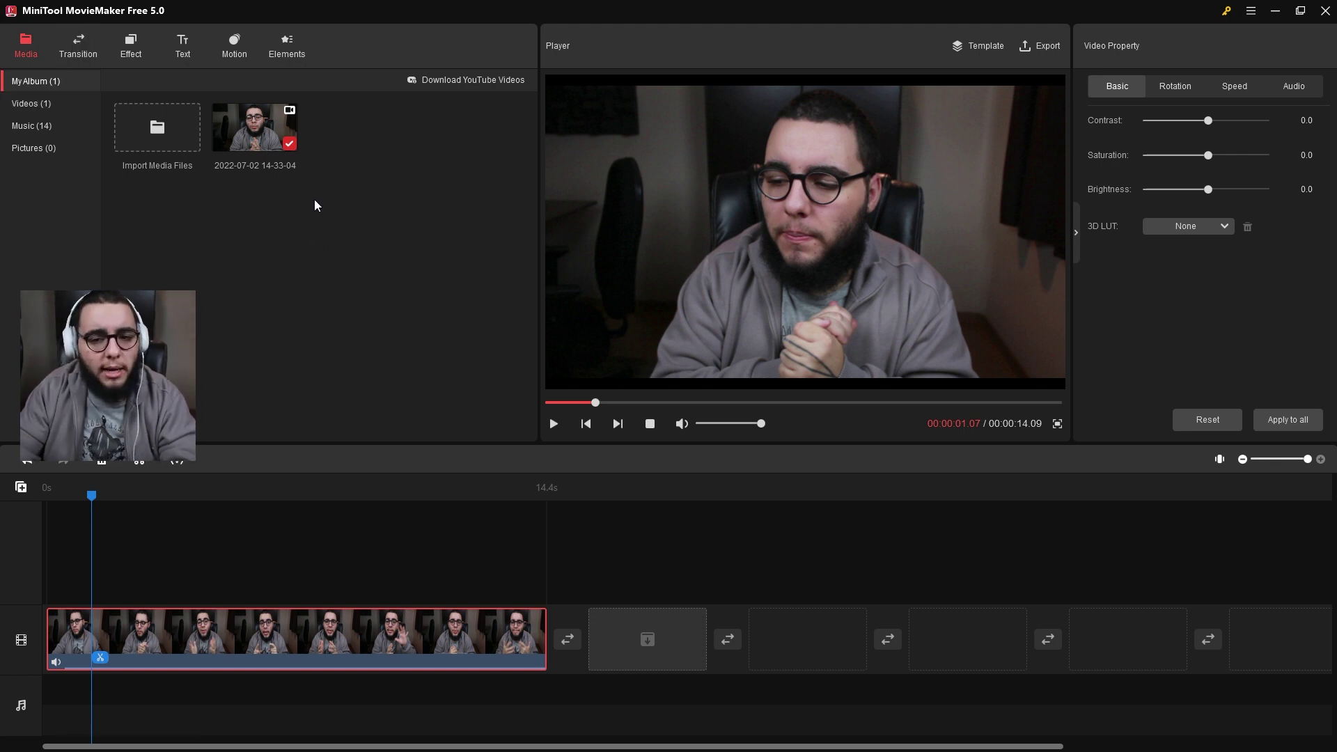
click(50, 127)
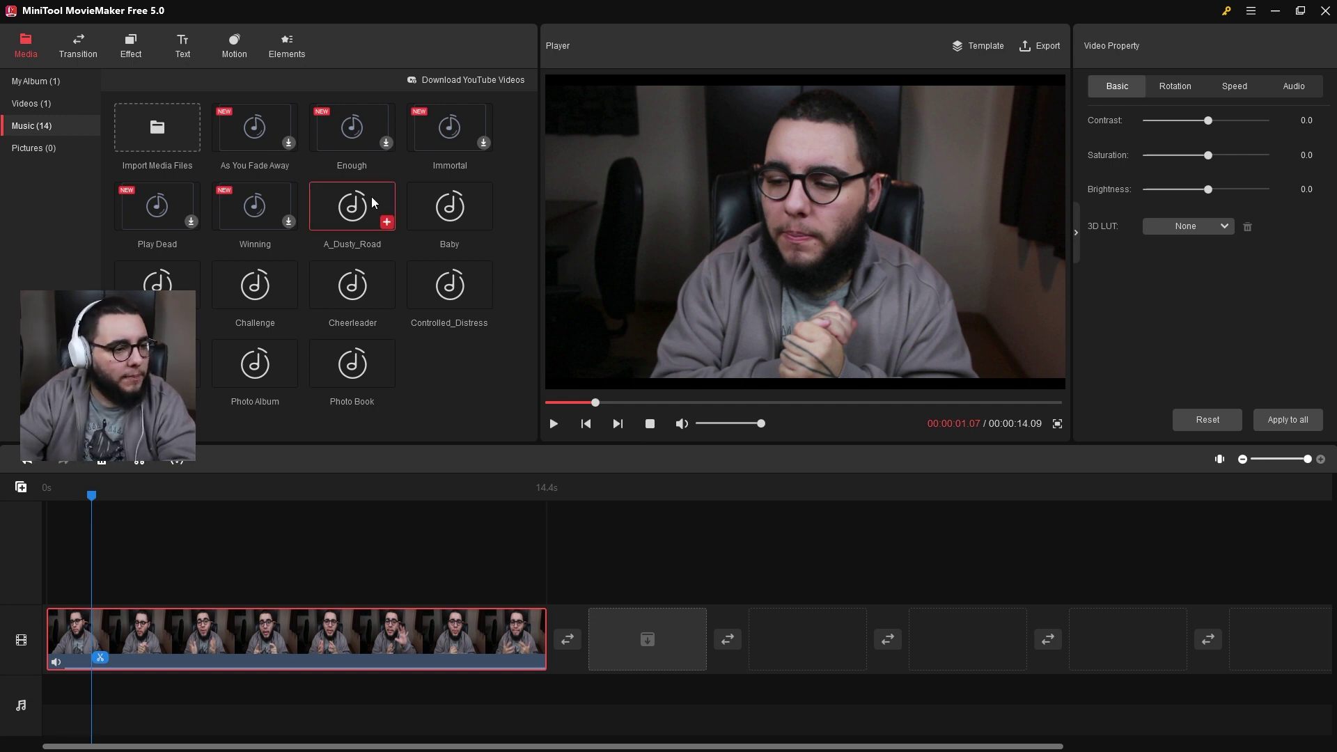
mouse_move(371, 205)
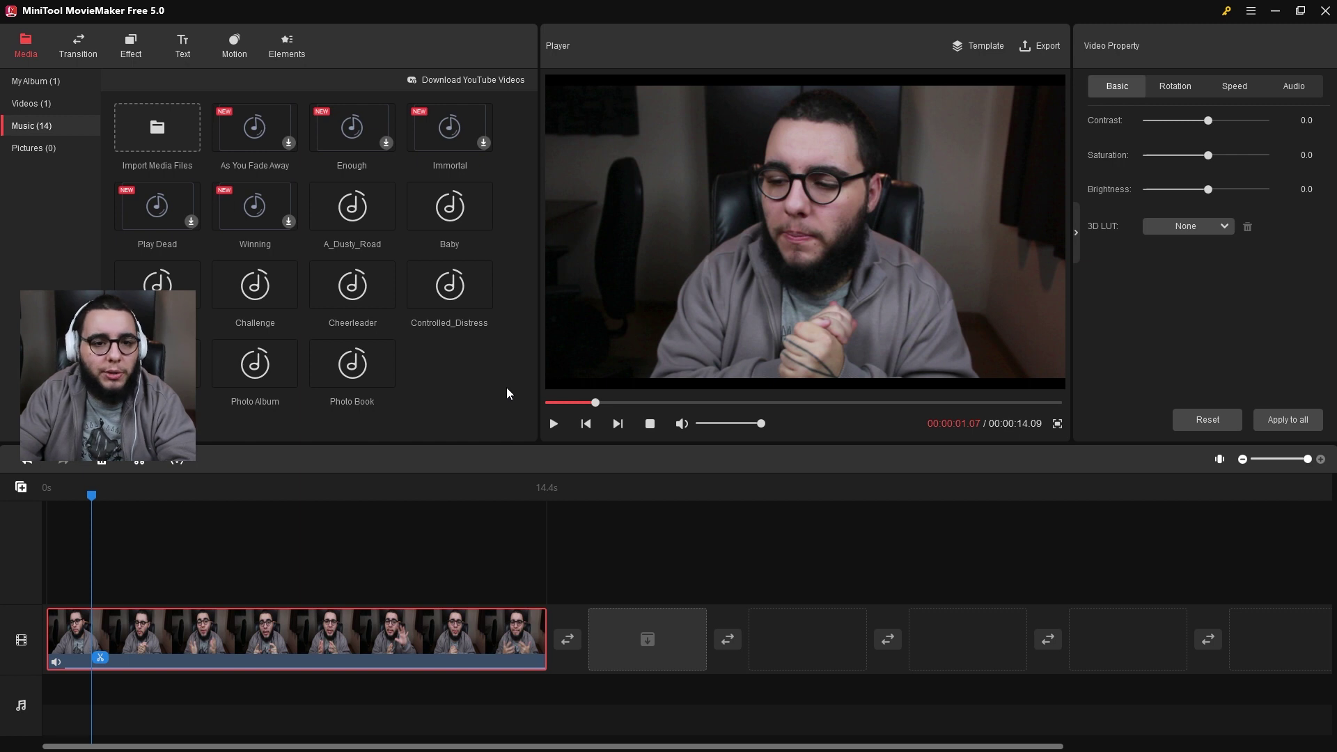
Look through the complete transitions library and return the playhead to the start of the timeline.
click(74, 50)
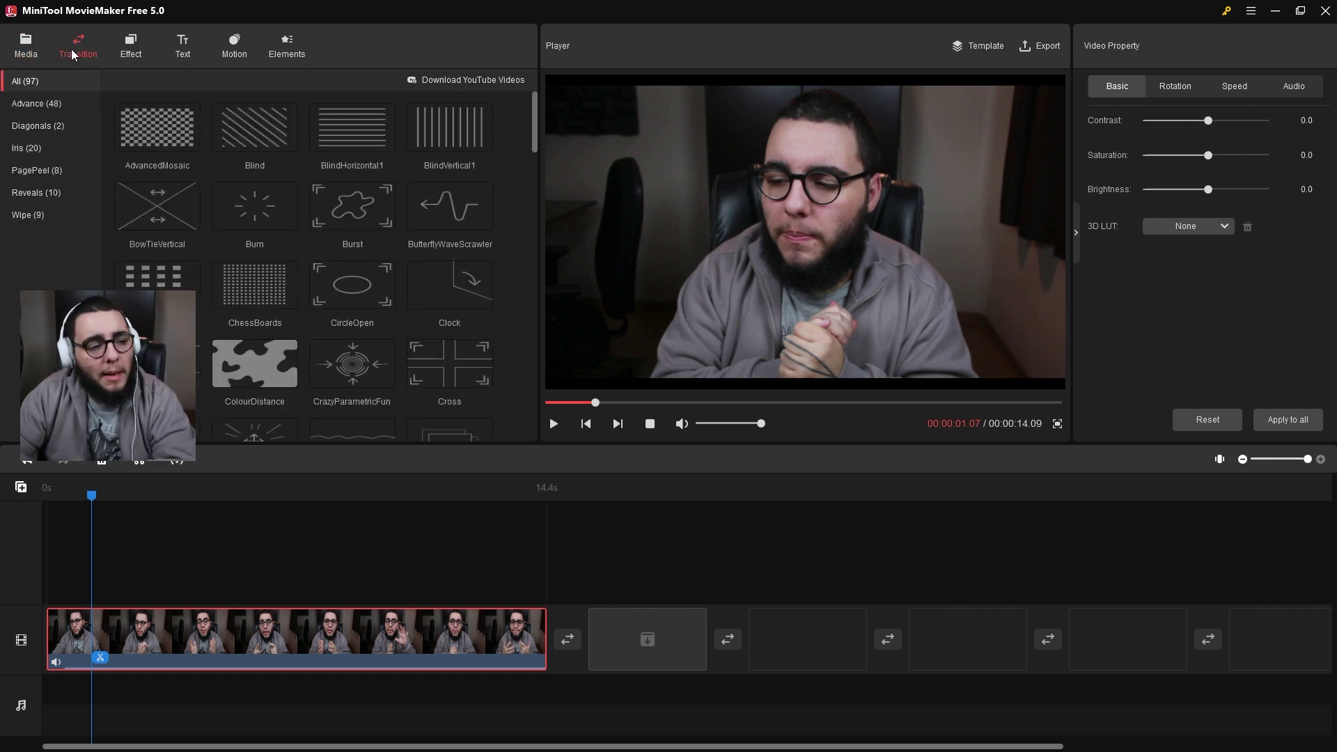
mouse_move(385, 251)
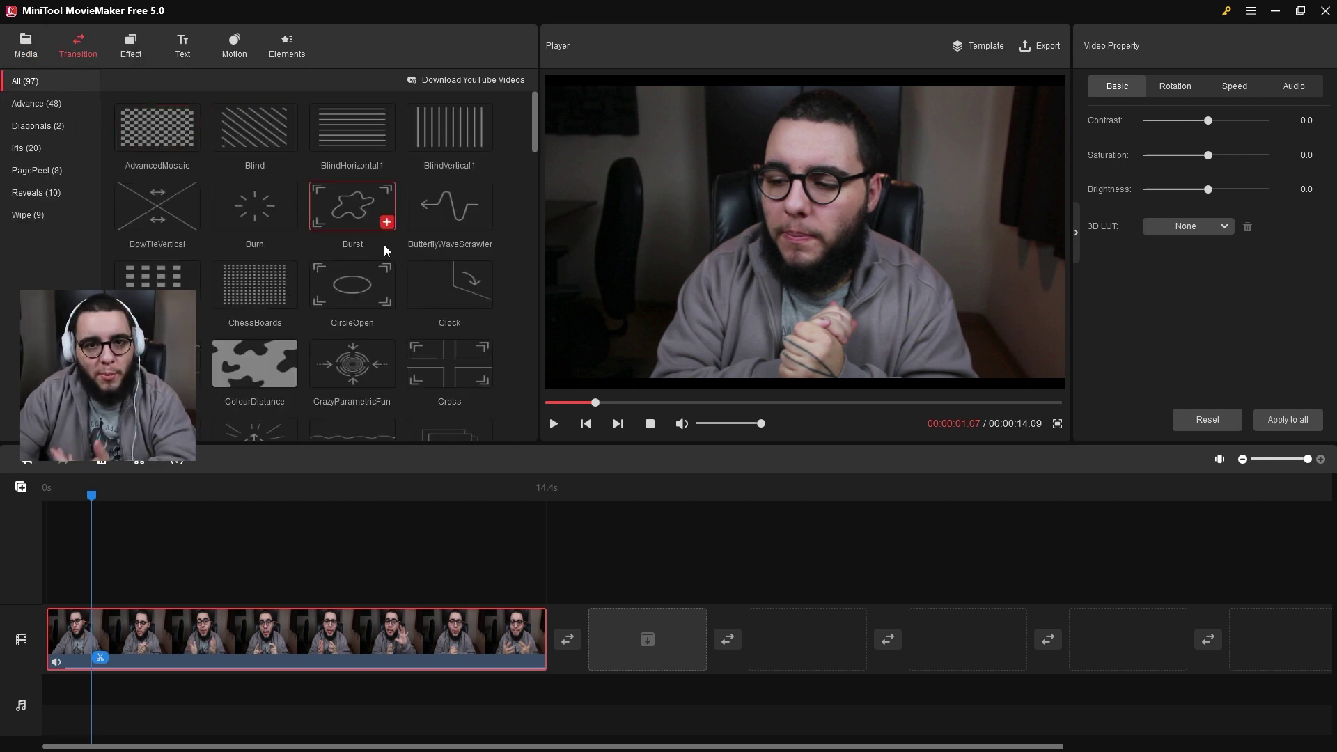
scroll(385, 251, down, 5)
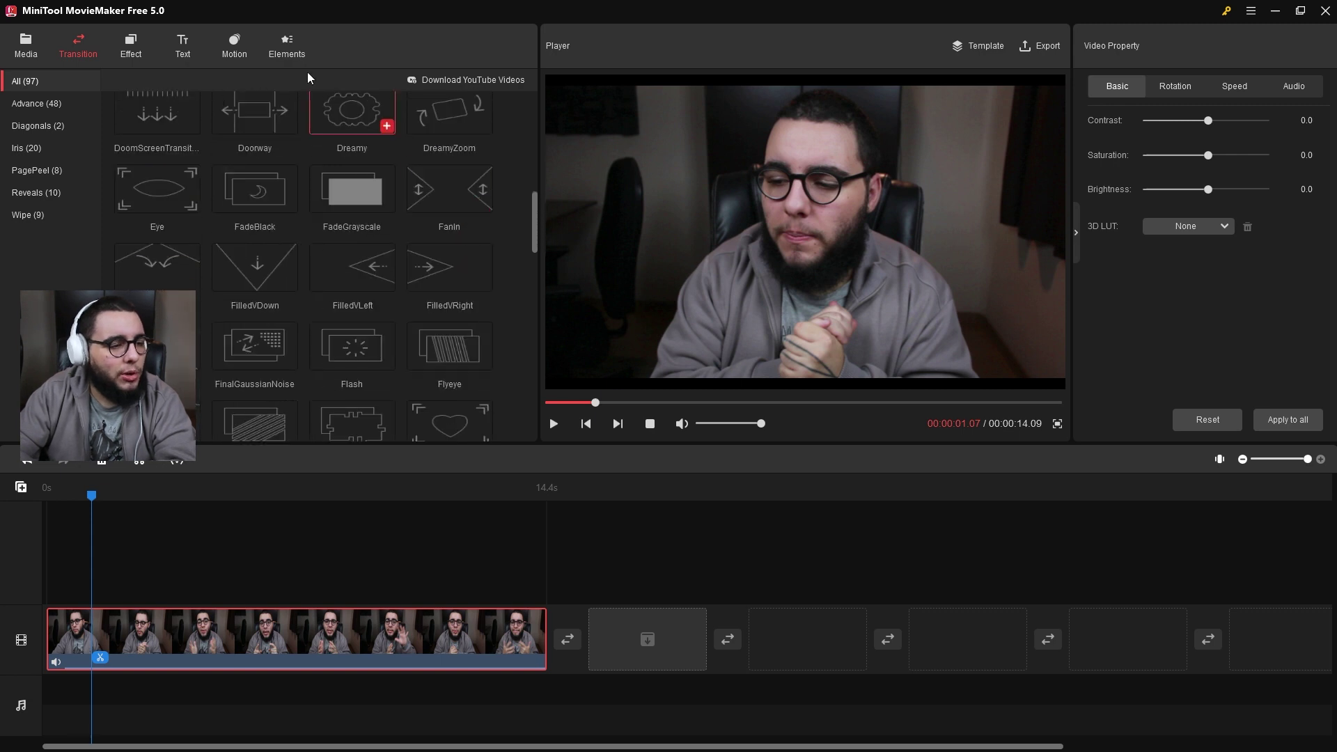
scroll(437, 262, up, 5)
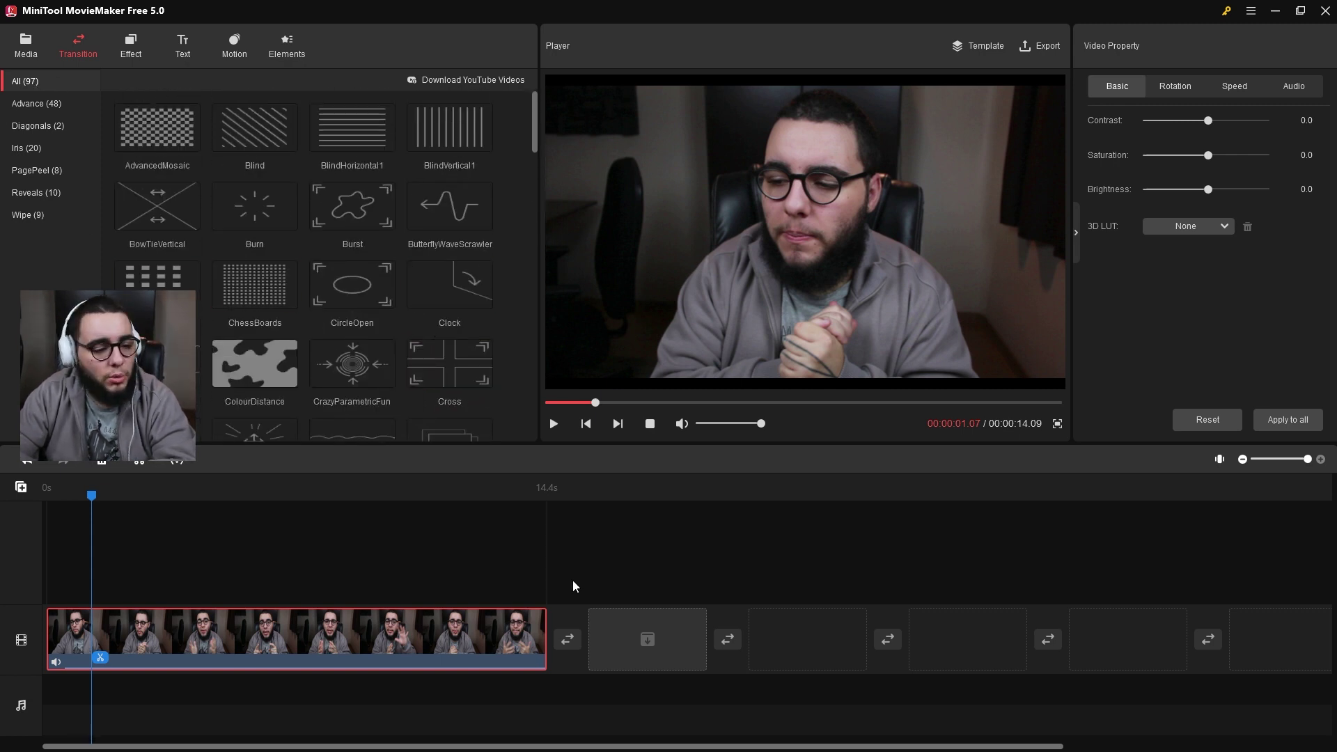
click(585, 646)
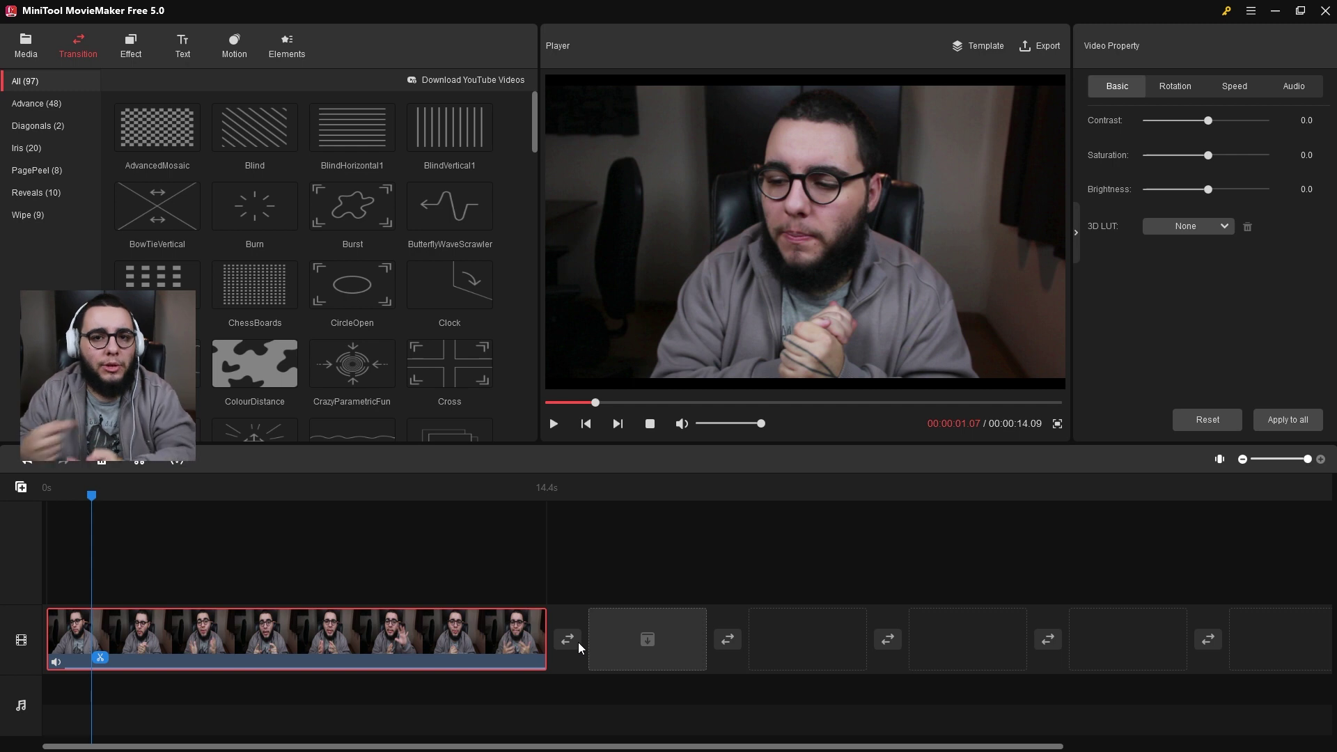
key(Home)
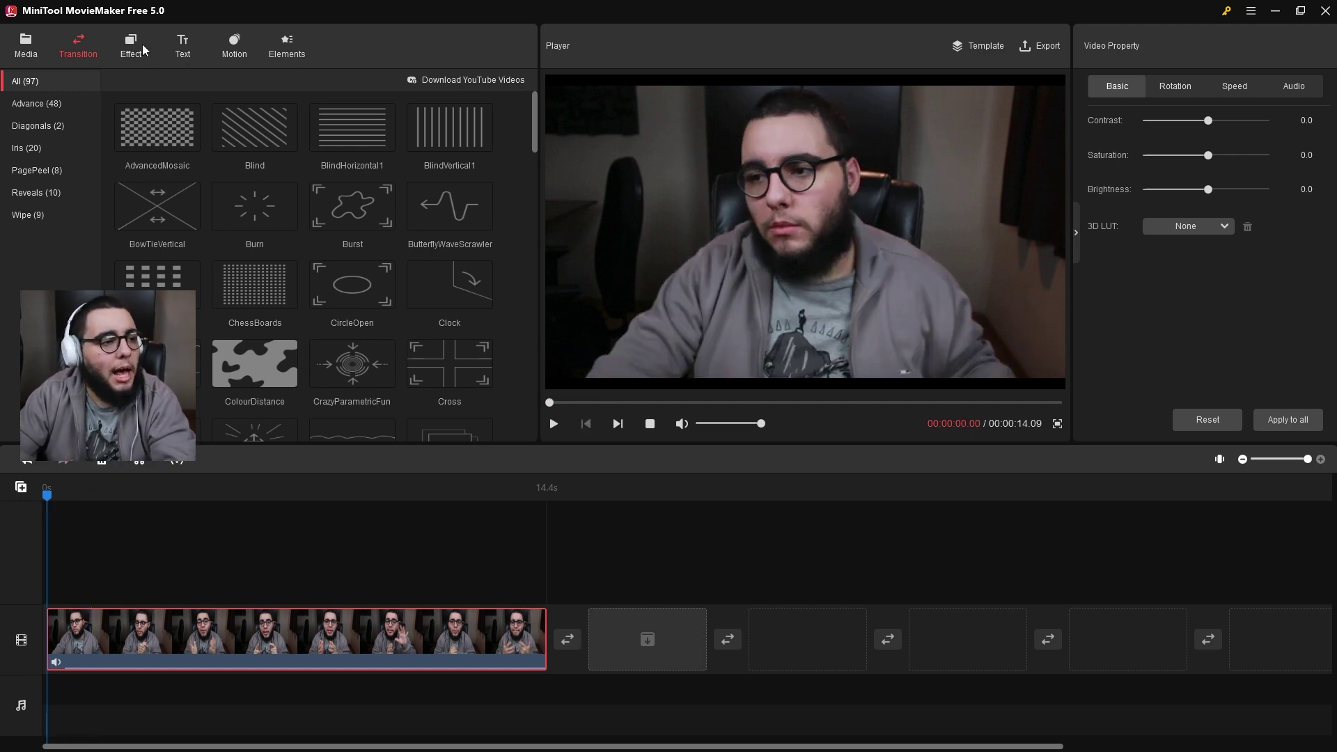
Examine the video effects in the full list and in the Artistic, Common, Instagram-Like and MotionBlur categories.
click(132, 46)
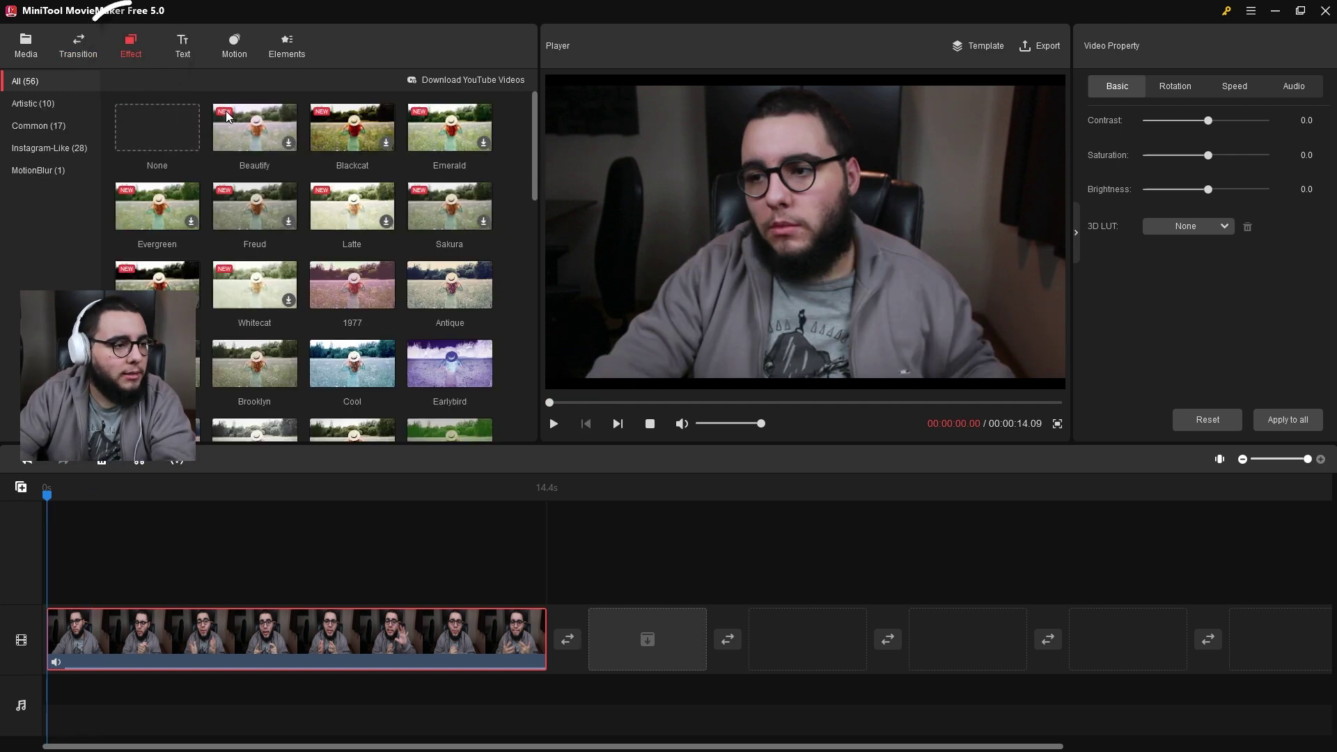
scroll(506, 278, down, 10)
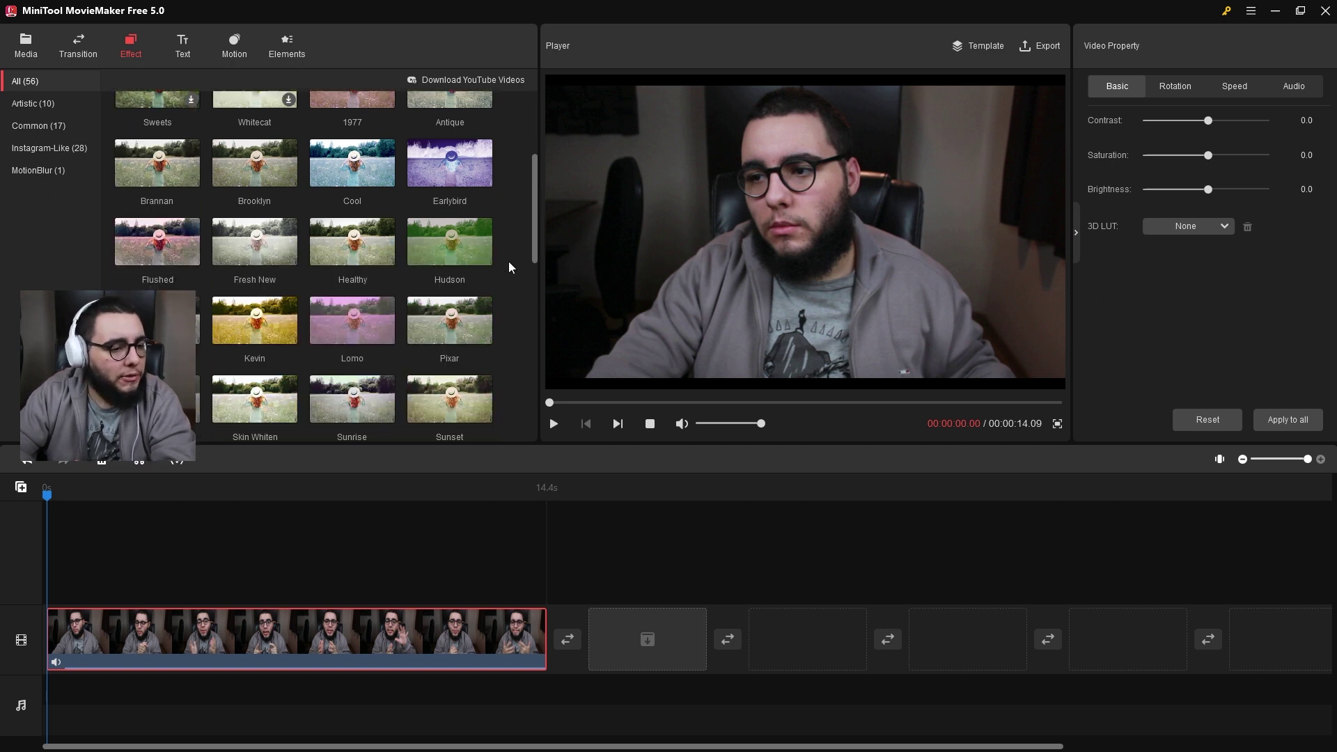
click(31, 103)
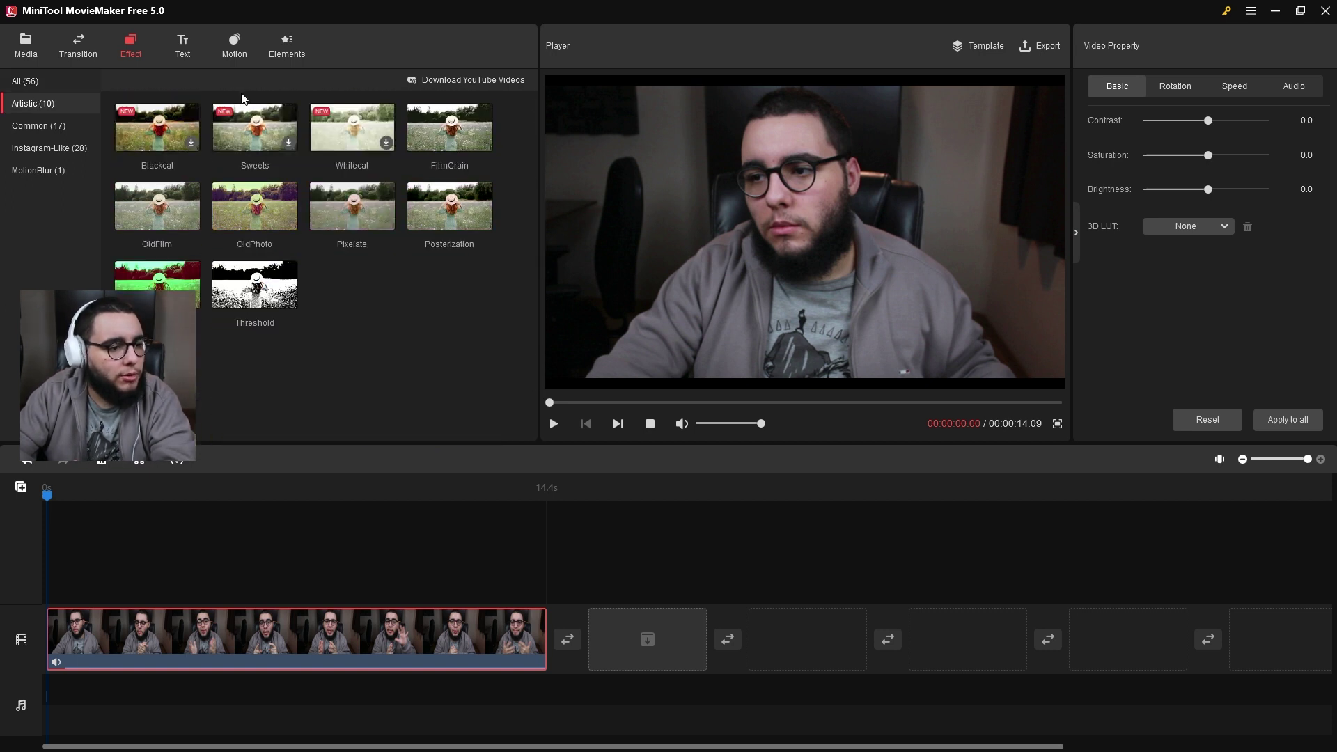
click(57, 118)
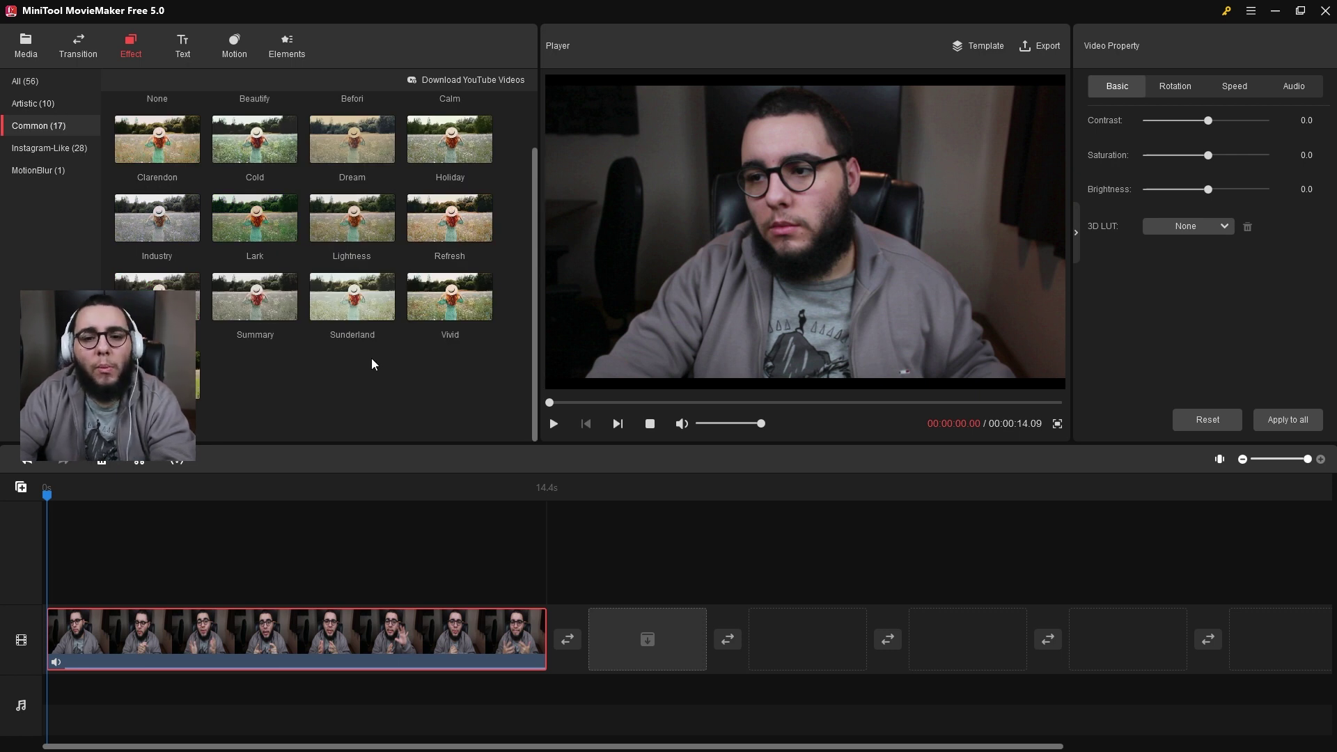
click(56, 149)
scroll(313, 264, down, 5)
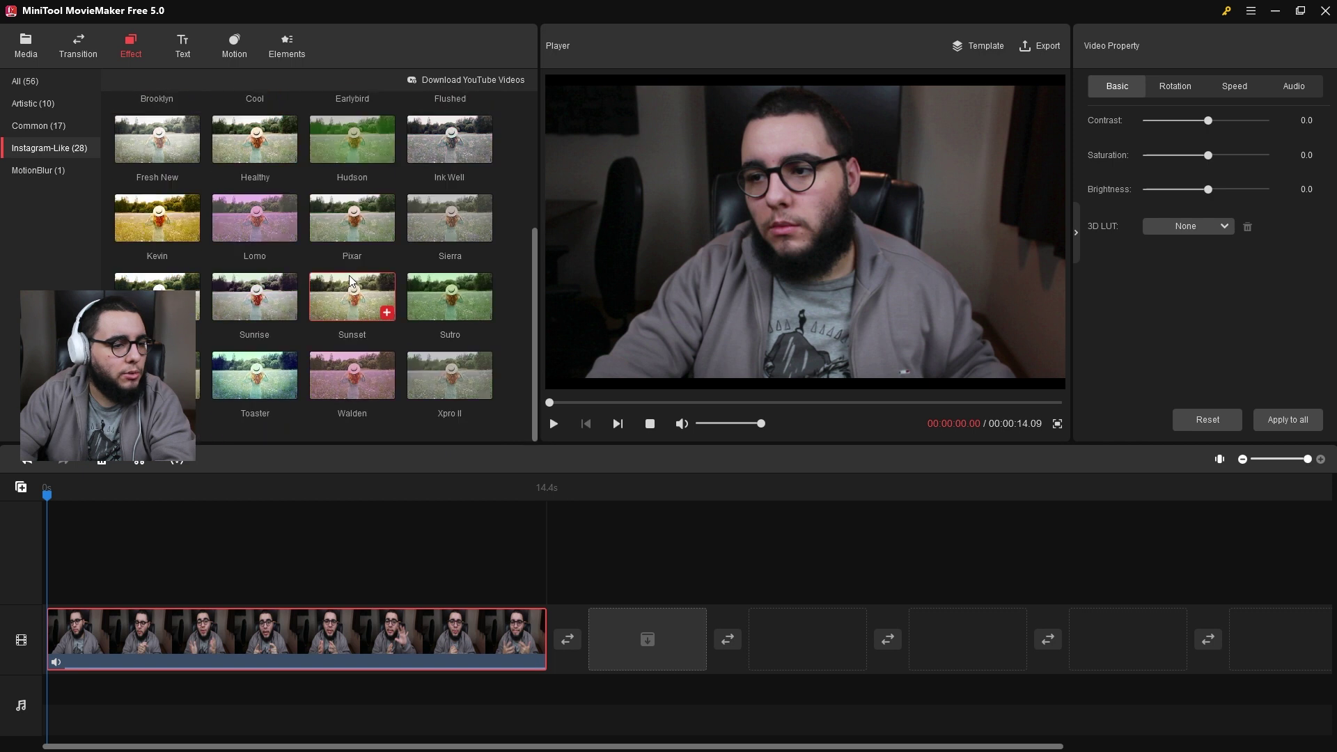
click(49, 170)
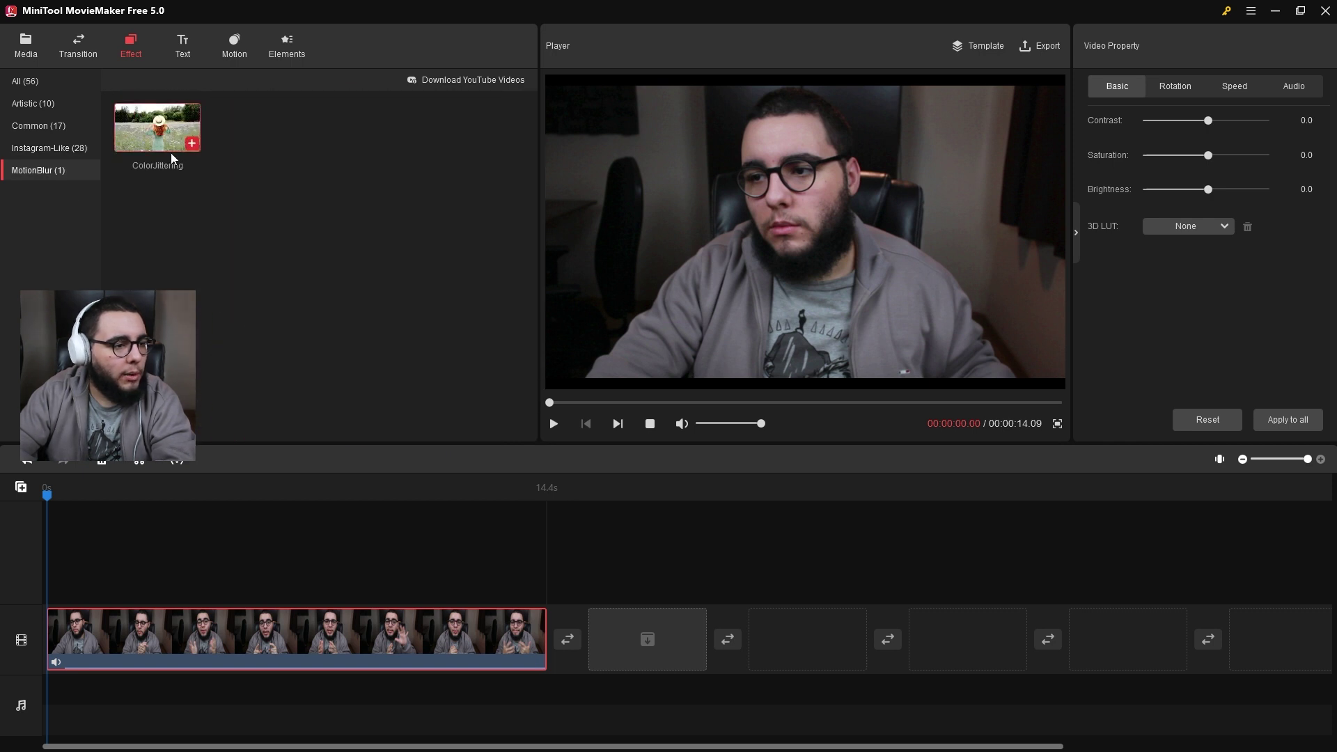
scroll(453, 292, up, 10)
Look through the text presets, covering the caption, credits and title styles.
click(186, 45)
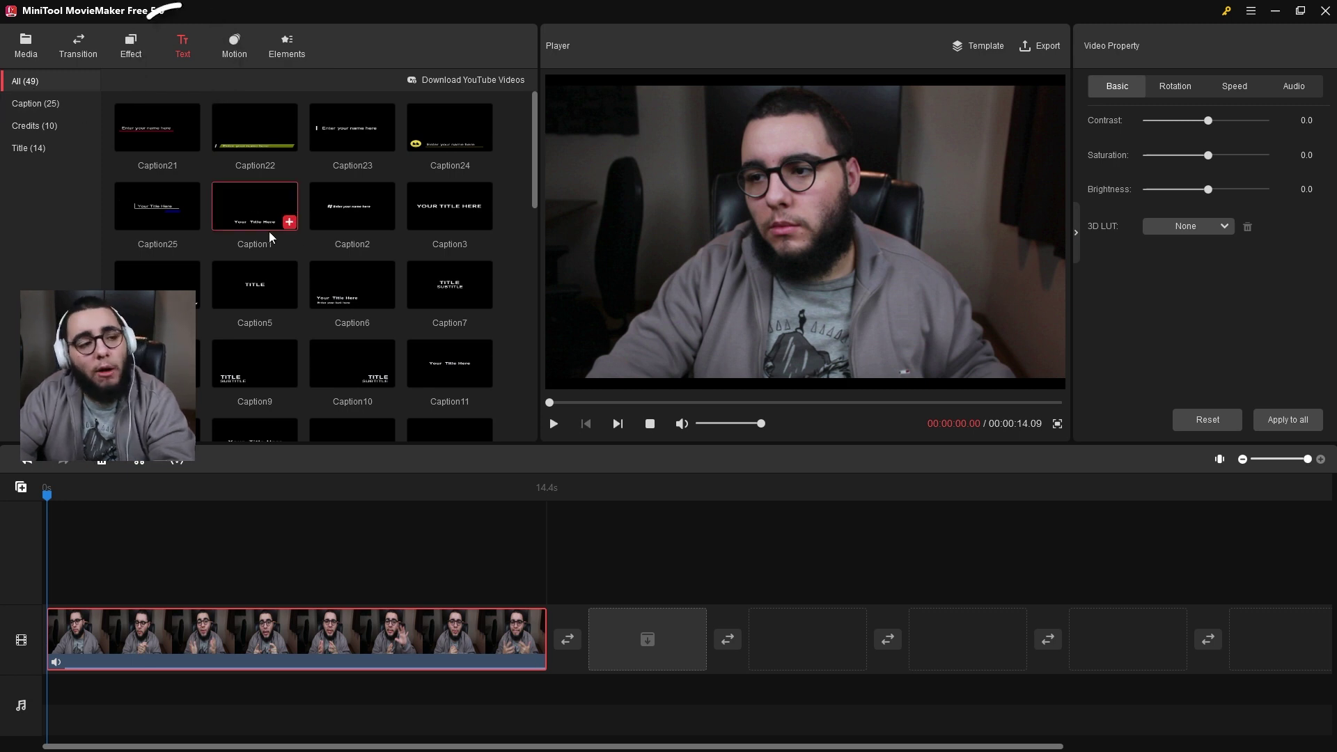
scroll(310, 257, down, 6)
scroll(363, 301, down, 2)
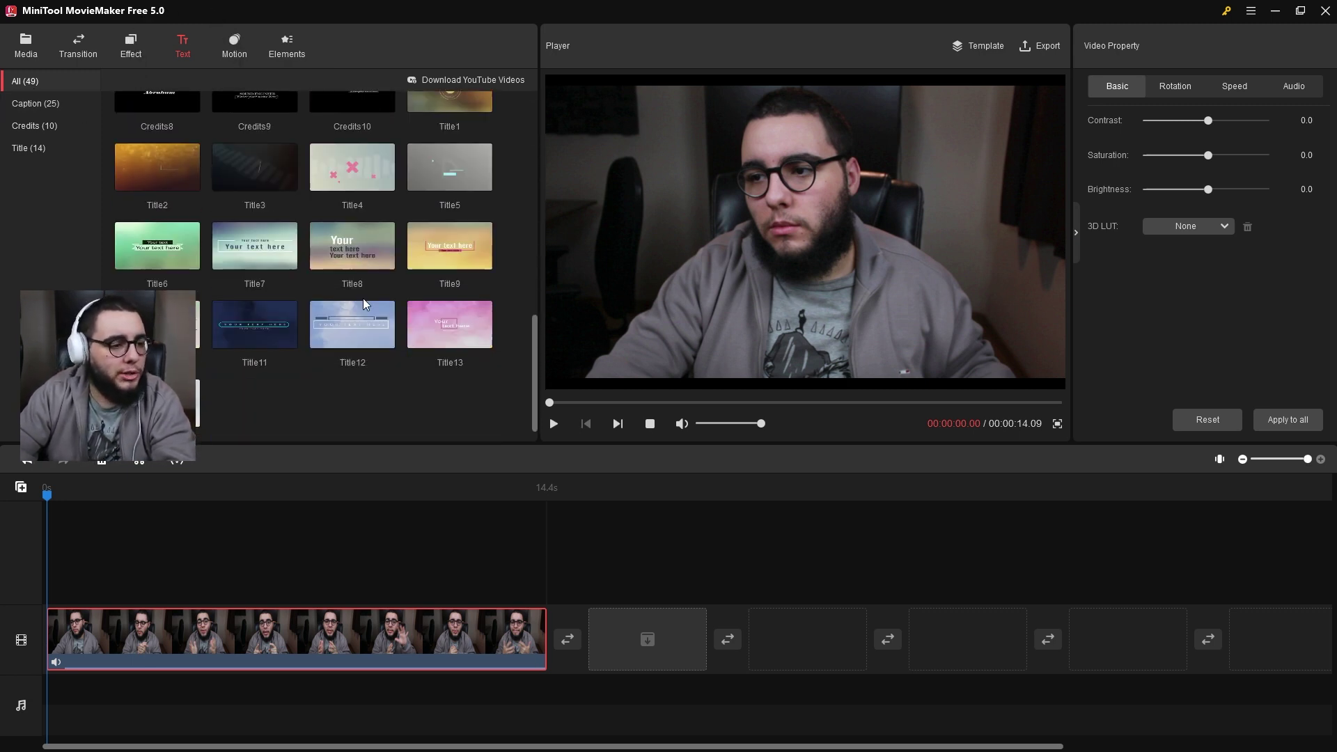
scroll(372, 314, up, 6)
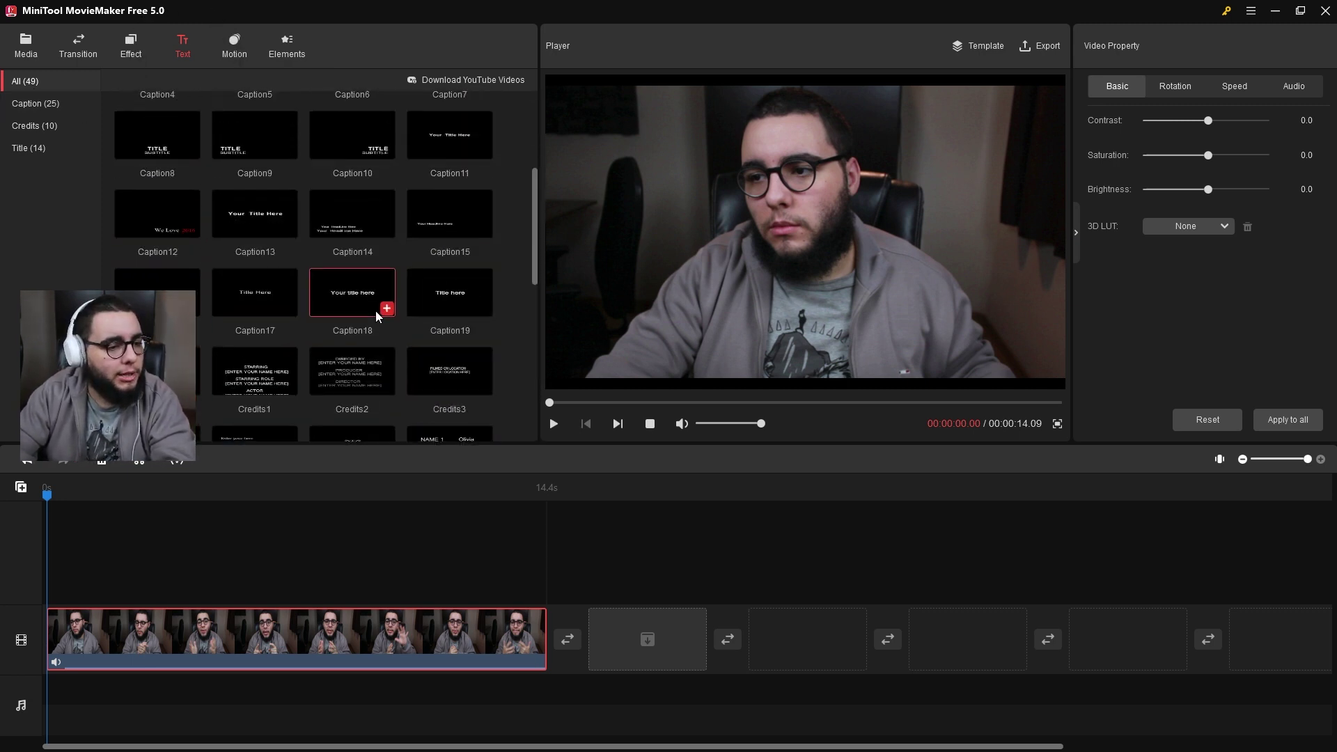
Review the pan and zoom motion presets and the full list of graphic elements.
click(235, 43)
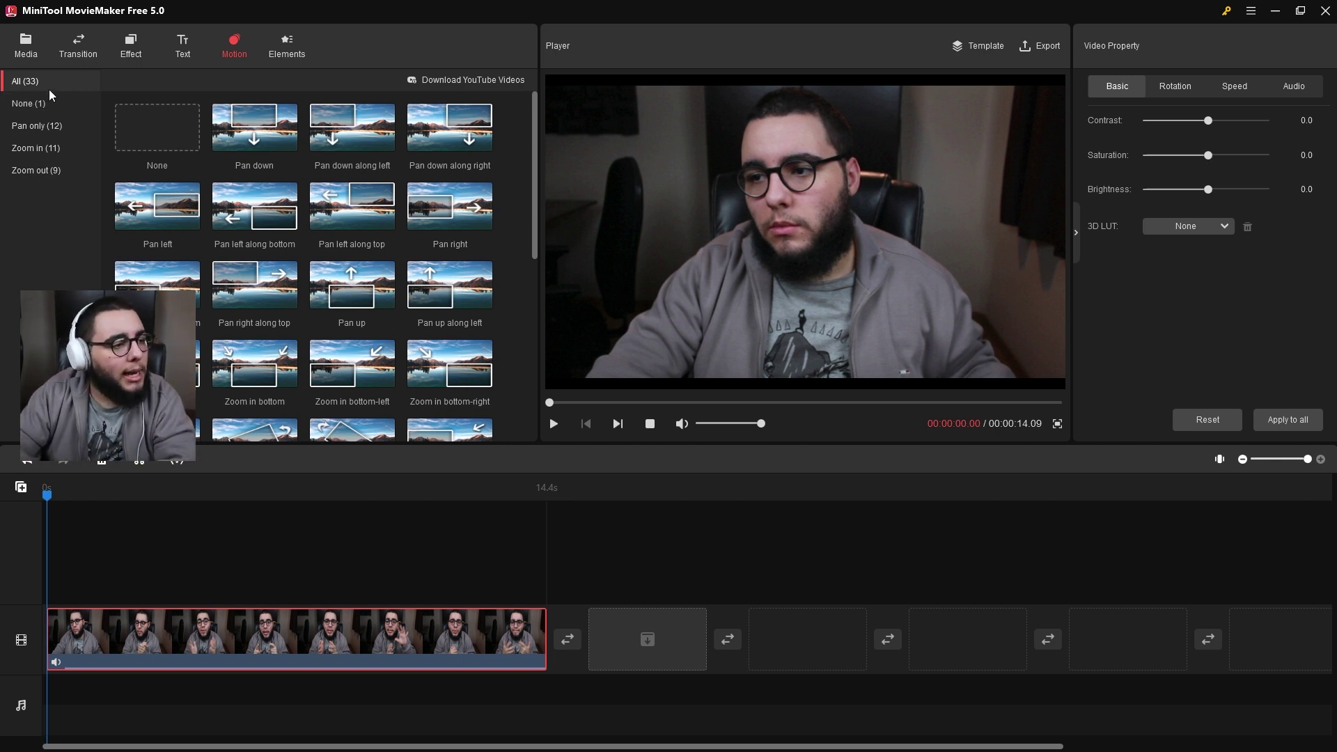
click(287, 47)
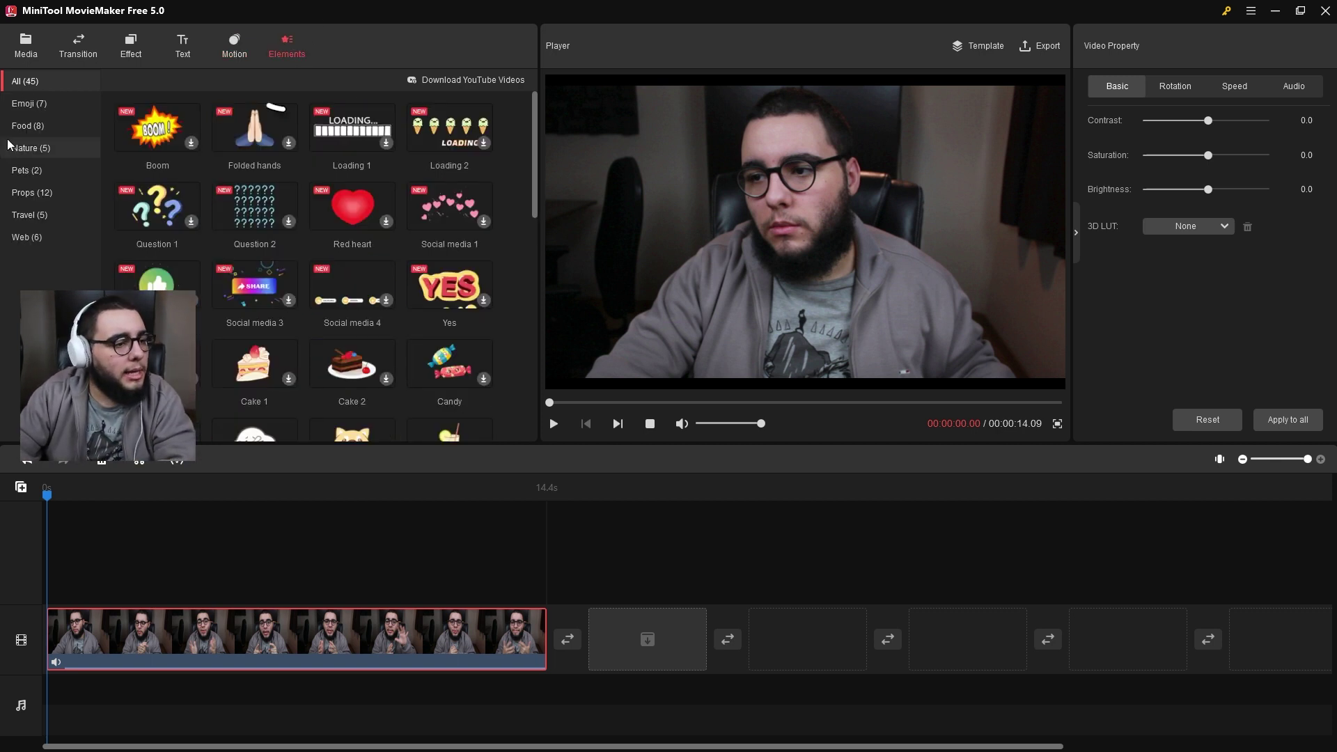
scroll(487, 203, down, 10)
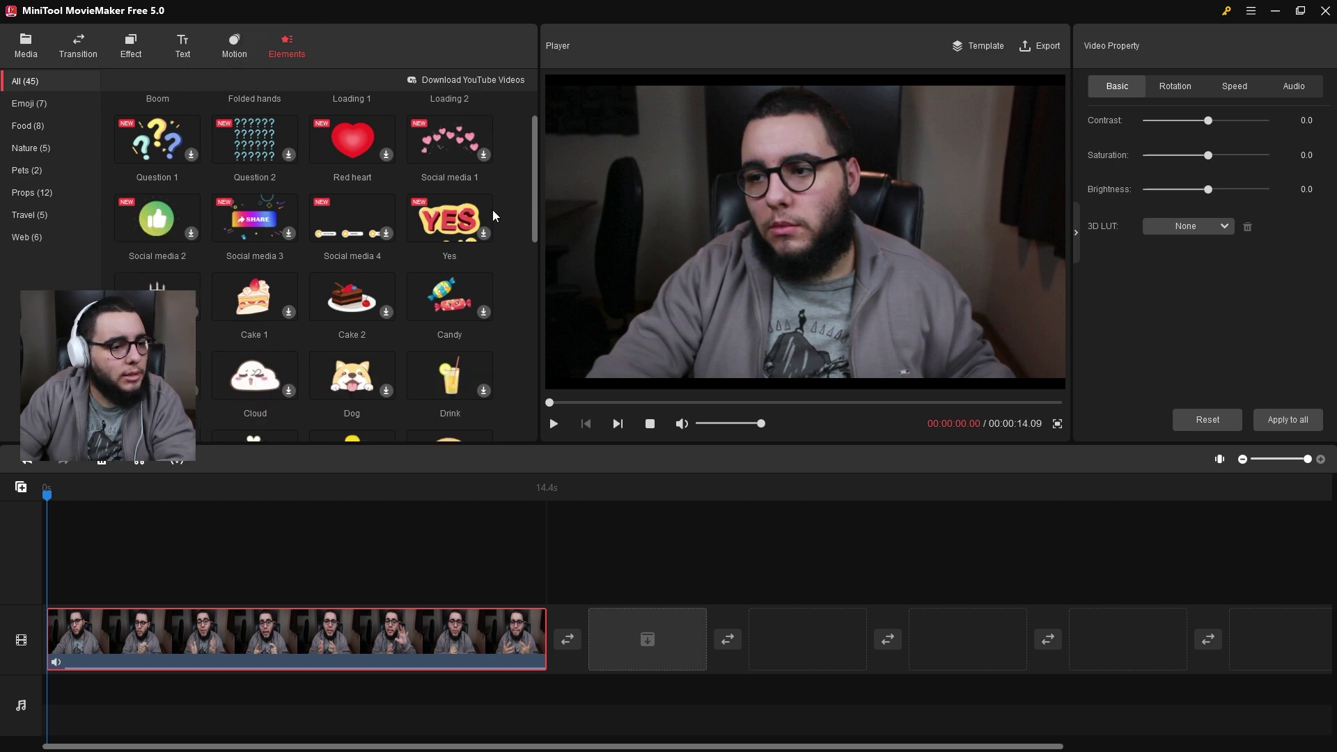
Look through the remaining graphic elements, including the travel items, countdowns and subscribe sticker.
scroll(496, 214, down, 3)
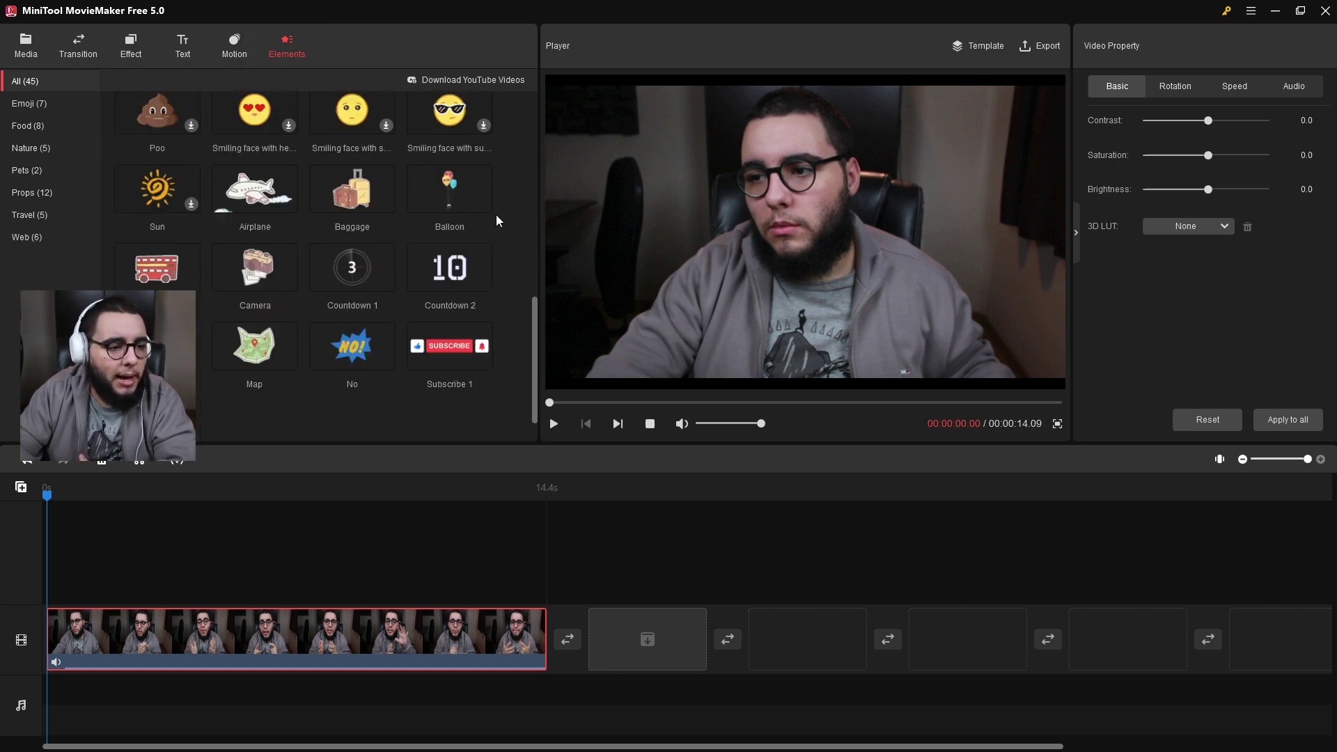
mouse_move(489, 312)
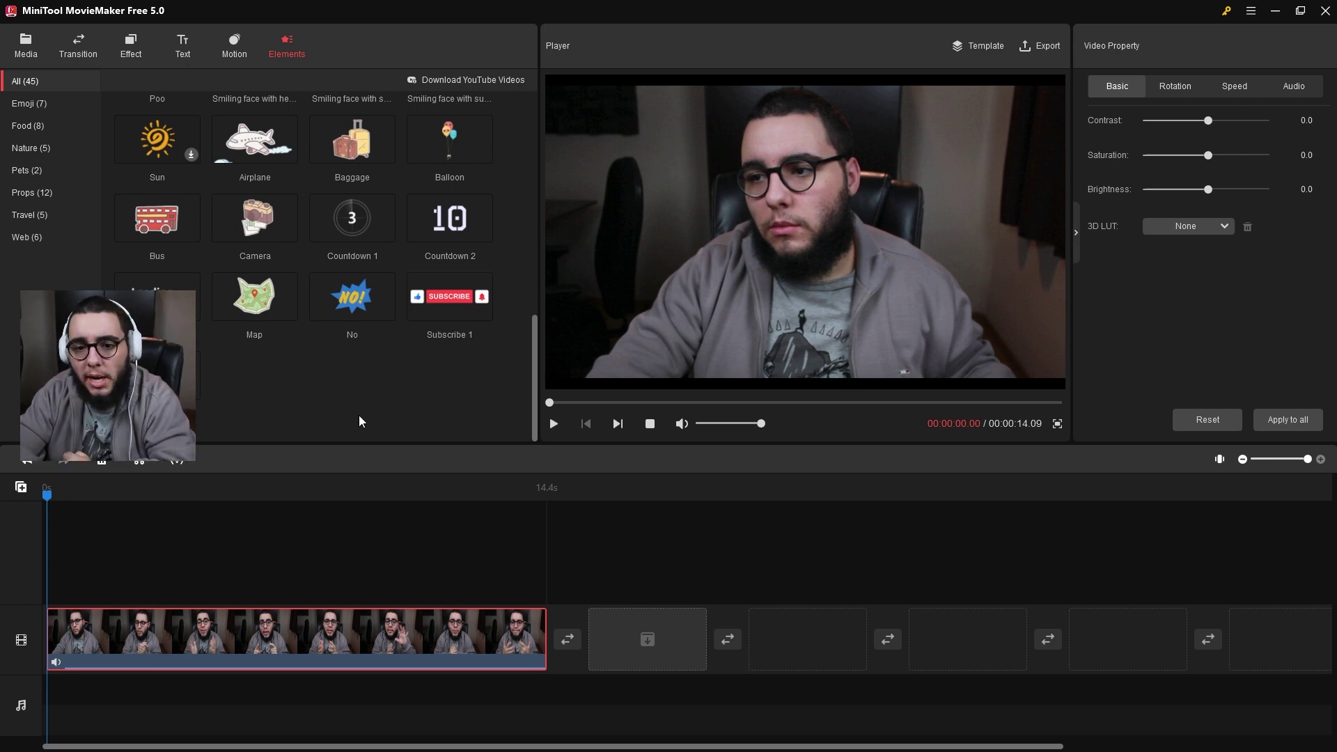
mouse_move(444, 302)
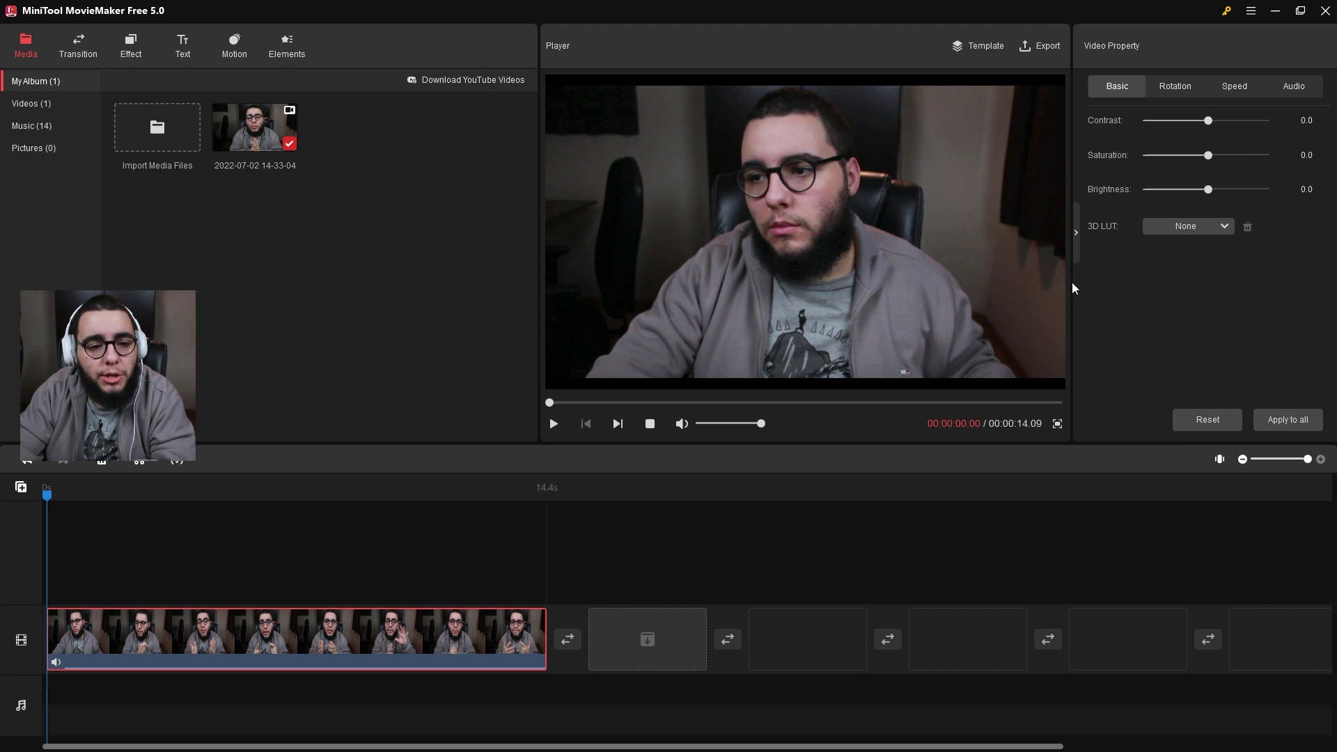
Review the clip's rotation, speed and audio properties and return to its basic properties.
click(1175, 88)
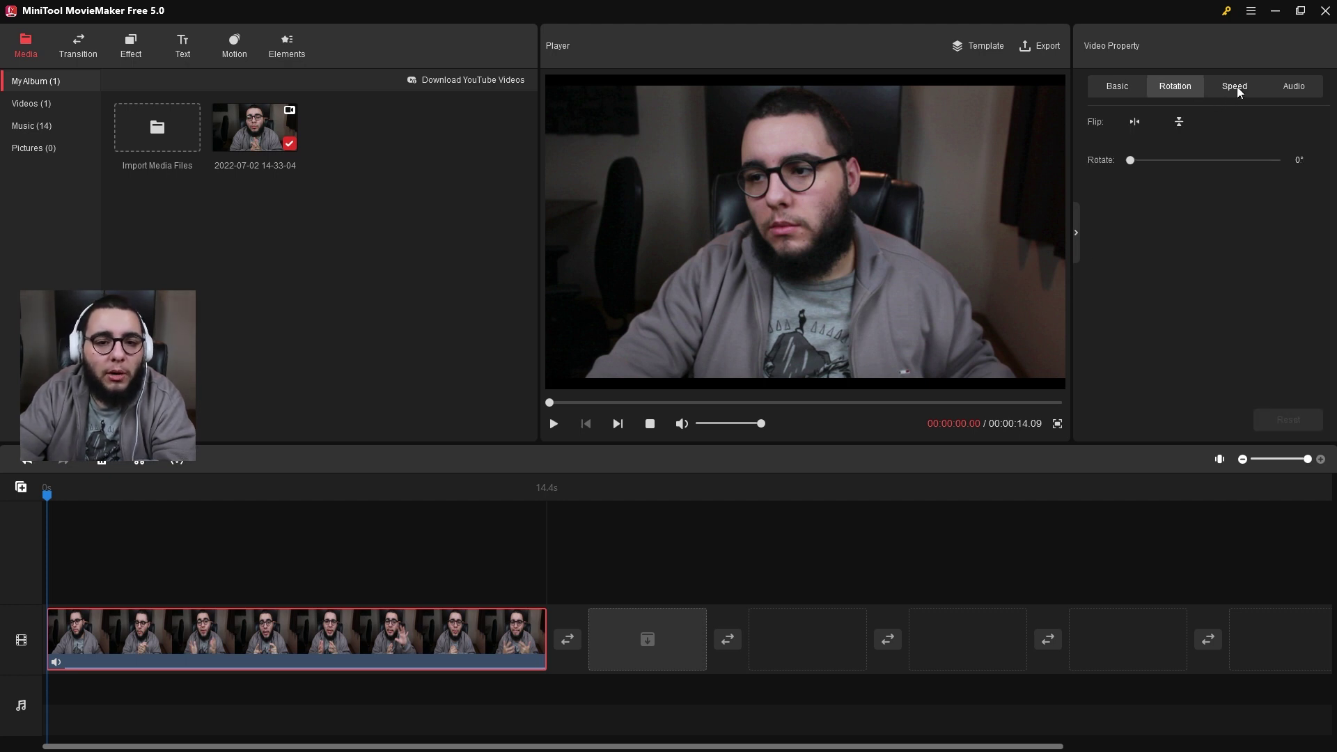
click(1236, 86)
click(1290, 86)
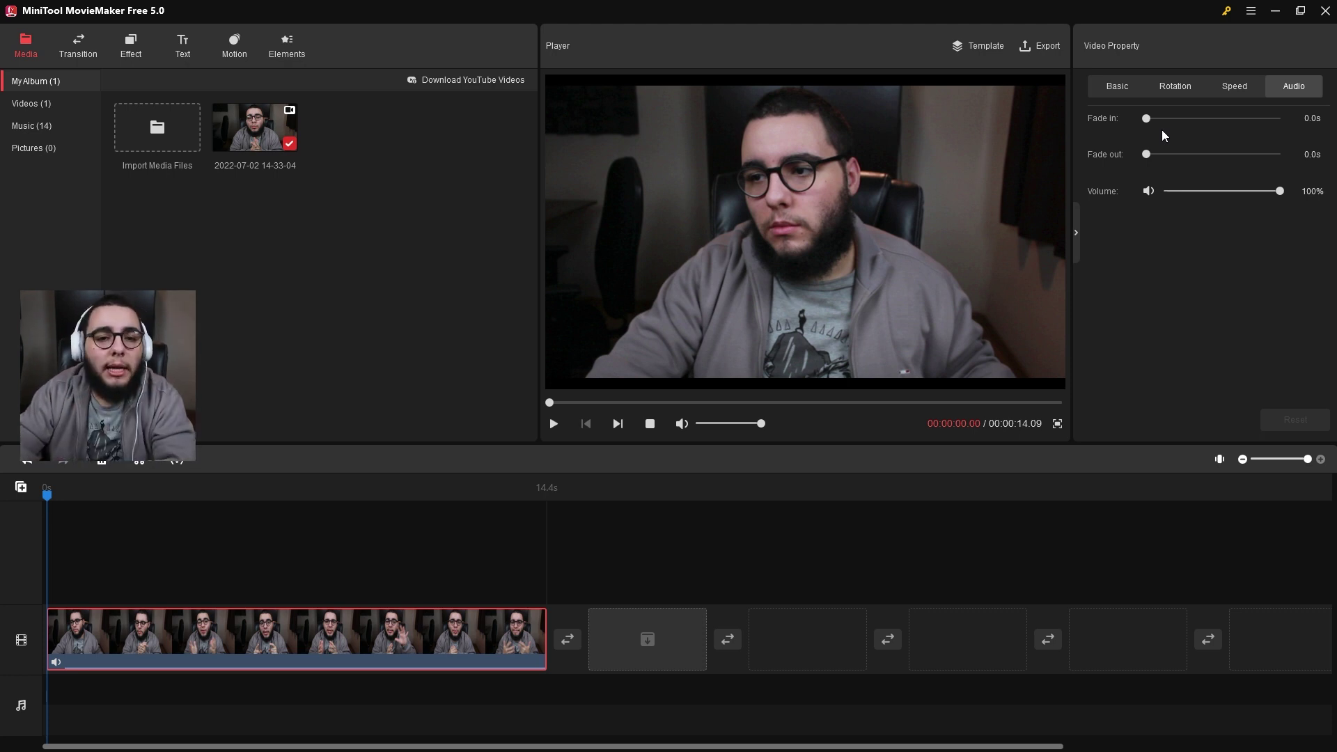
click(1114, 85)
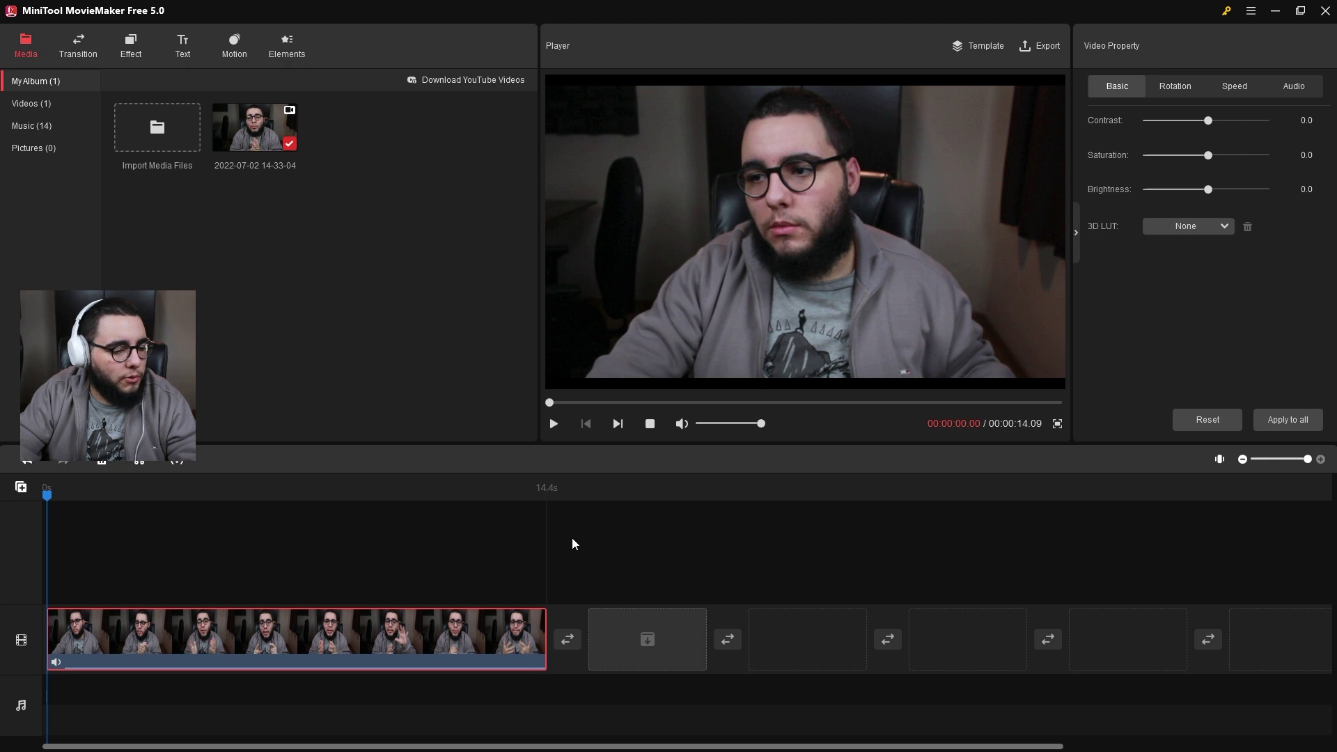
Preview the clip's opening, try splitting it at 00:00:02.12, and undo the last action.
click(554, 424)
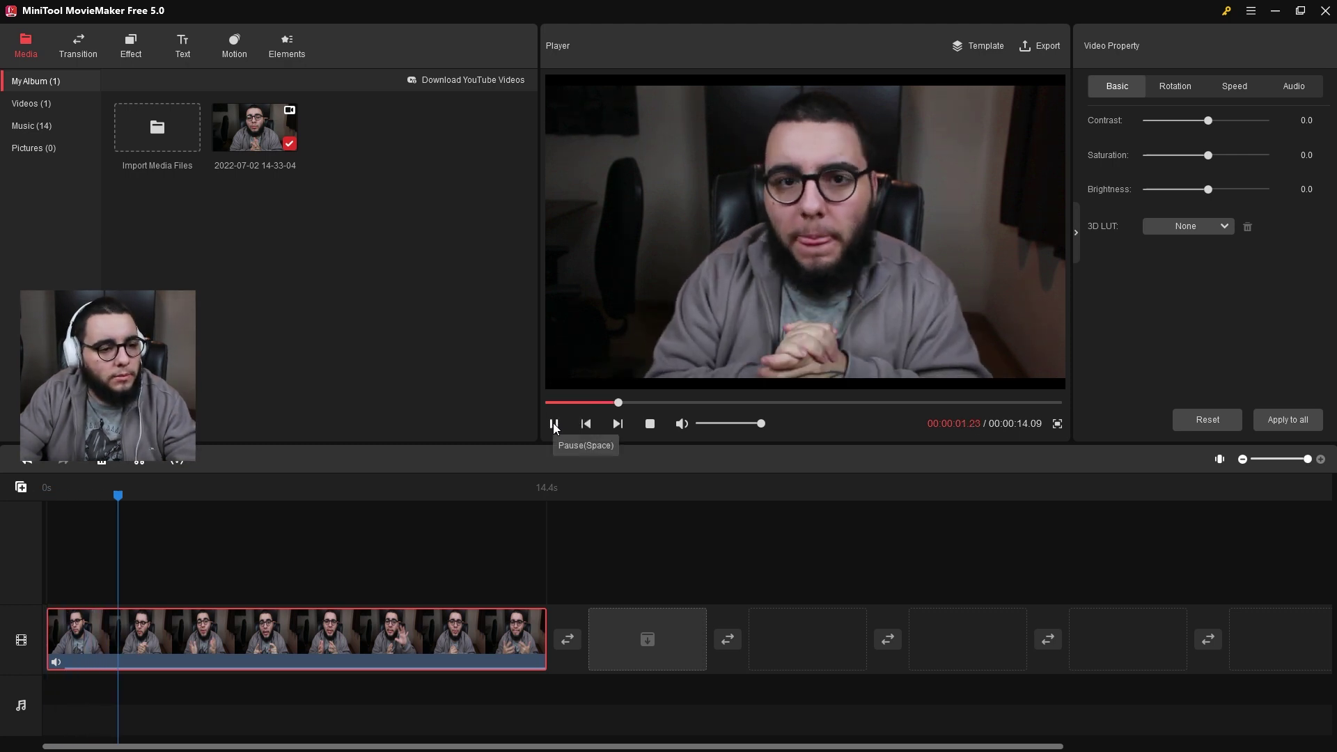
click(554, 424)
drag(649, 404, 638, 405)
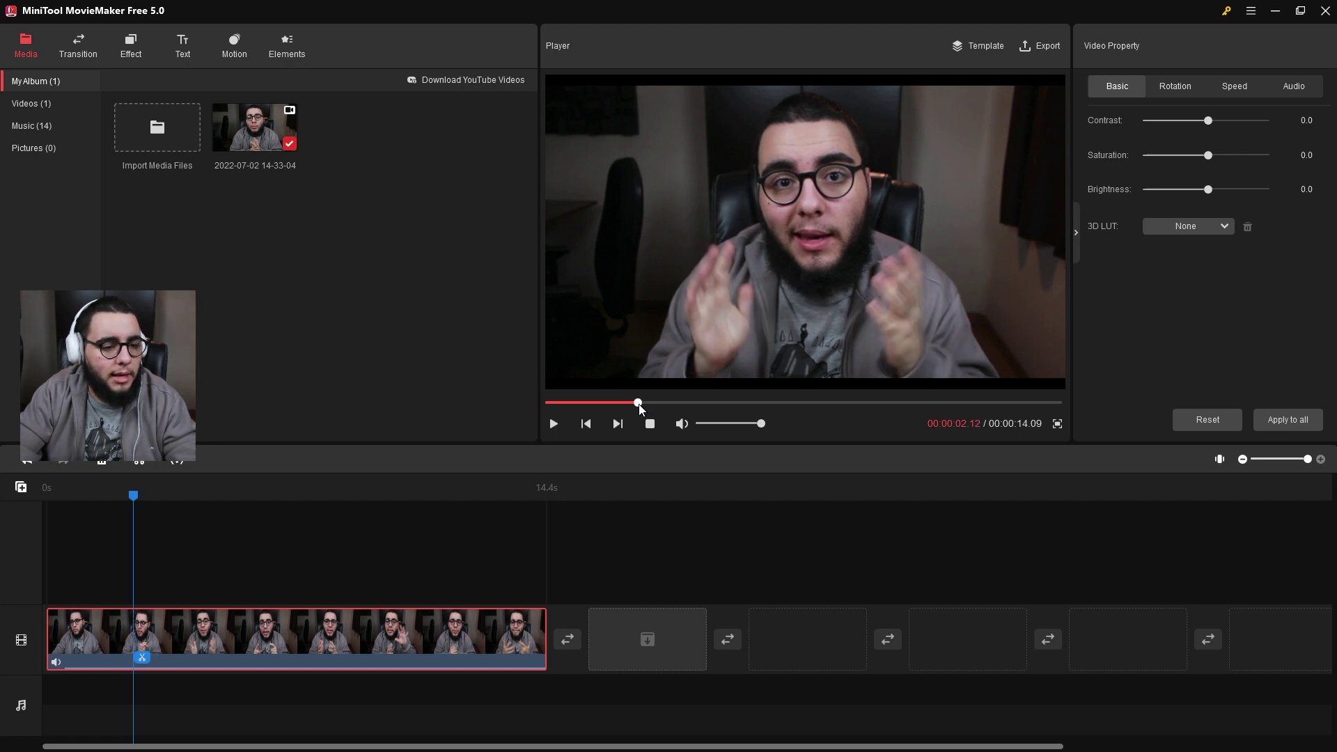
click(144, 658)
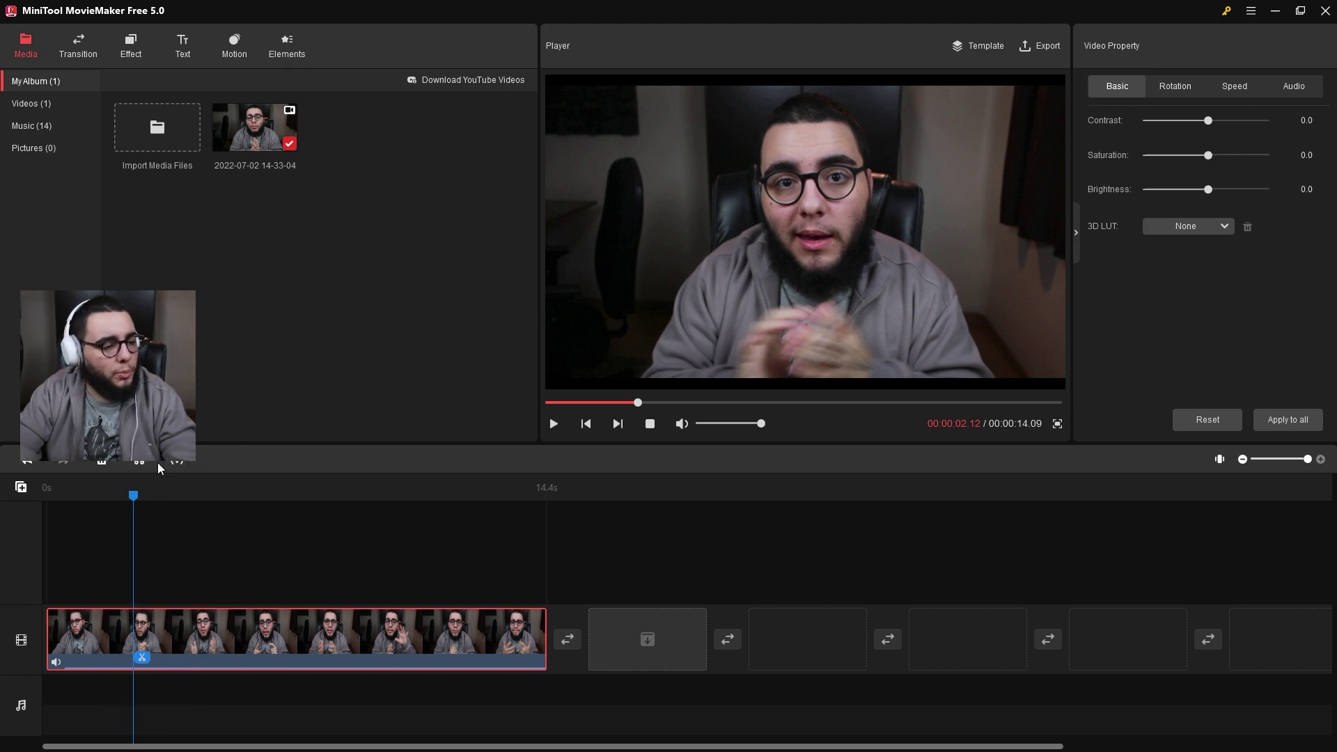
key(ctrl+z)
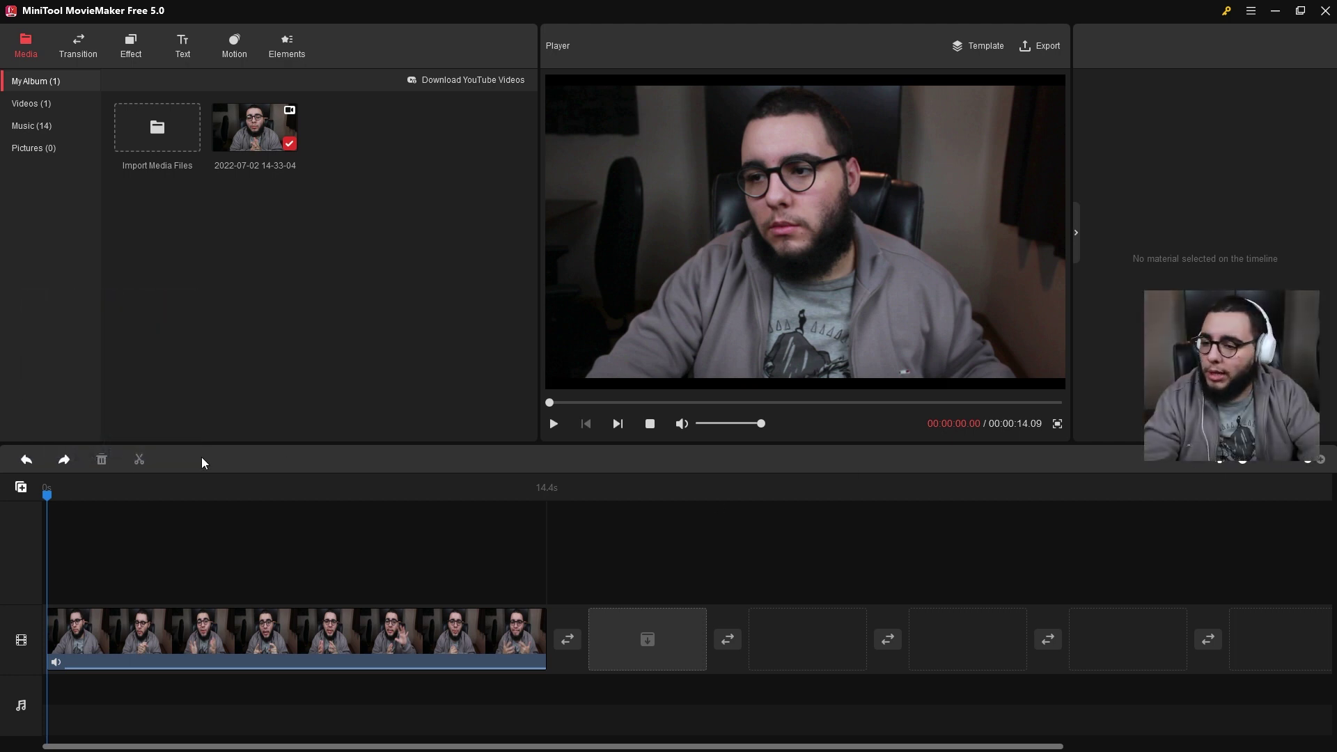
Quick-split the clip at 00:00:02.11 and delete the opening piece.
drag(50, 504, 134, 516)
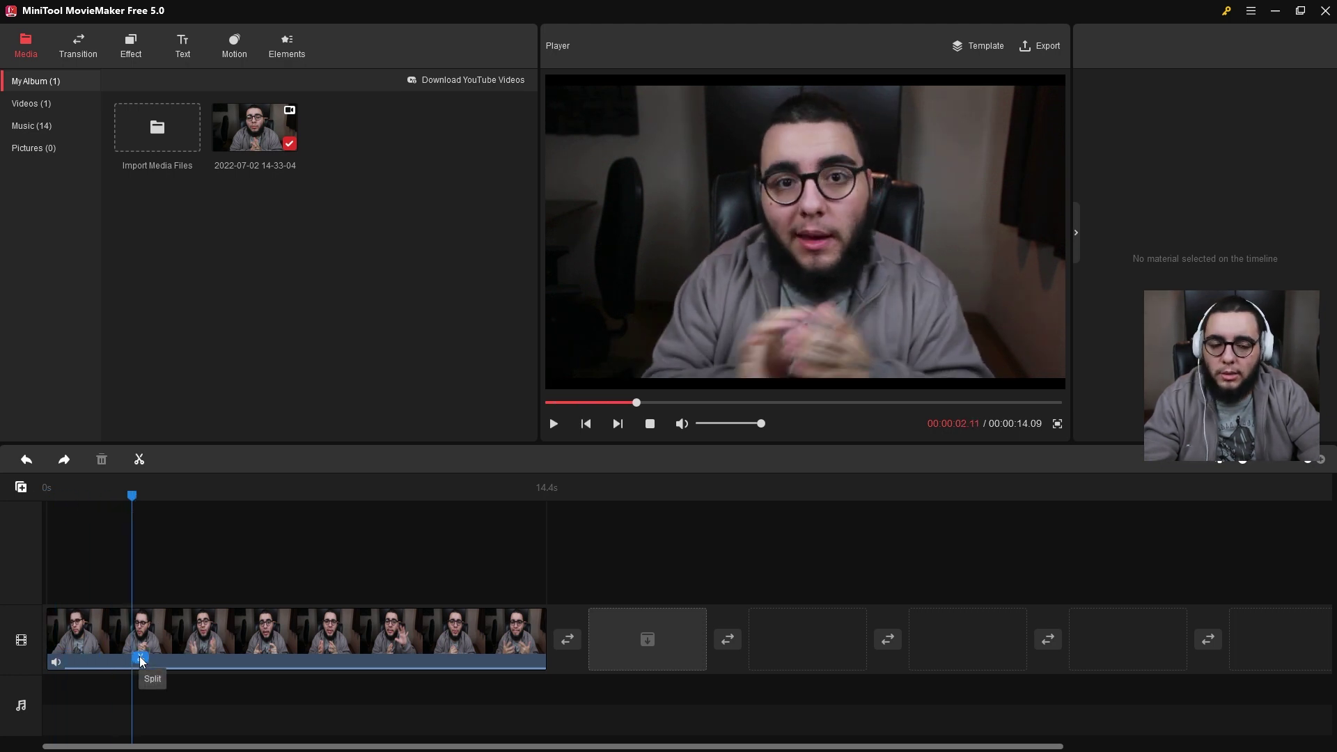
click(140, 459)
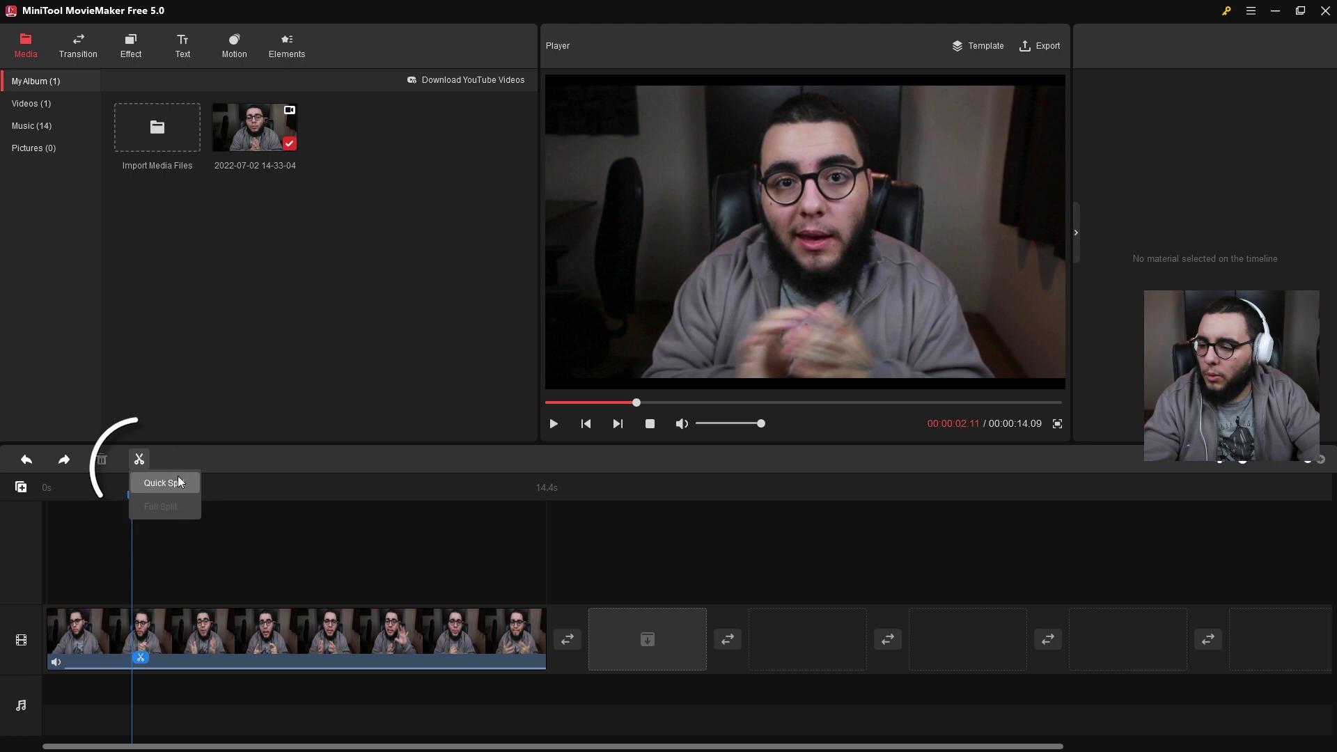
click(179, 482)
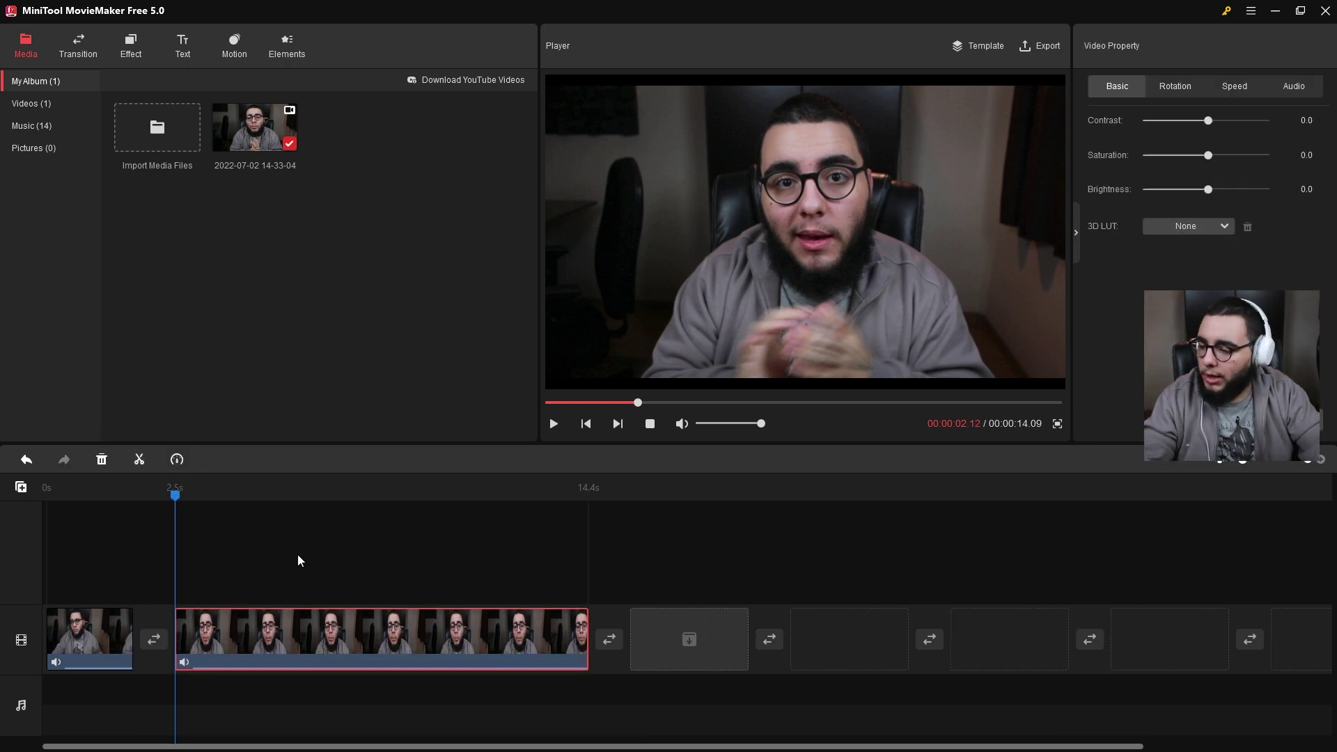
click(100, 646)
click(102, 460)
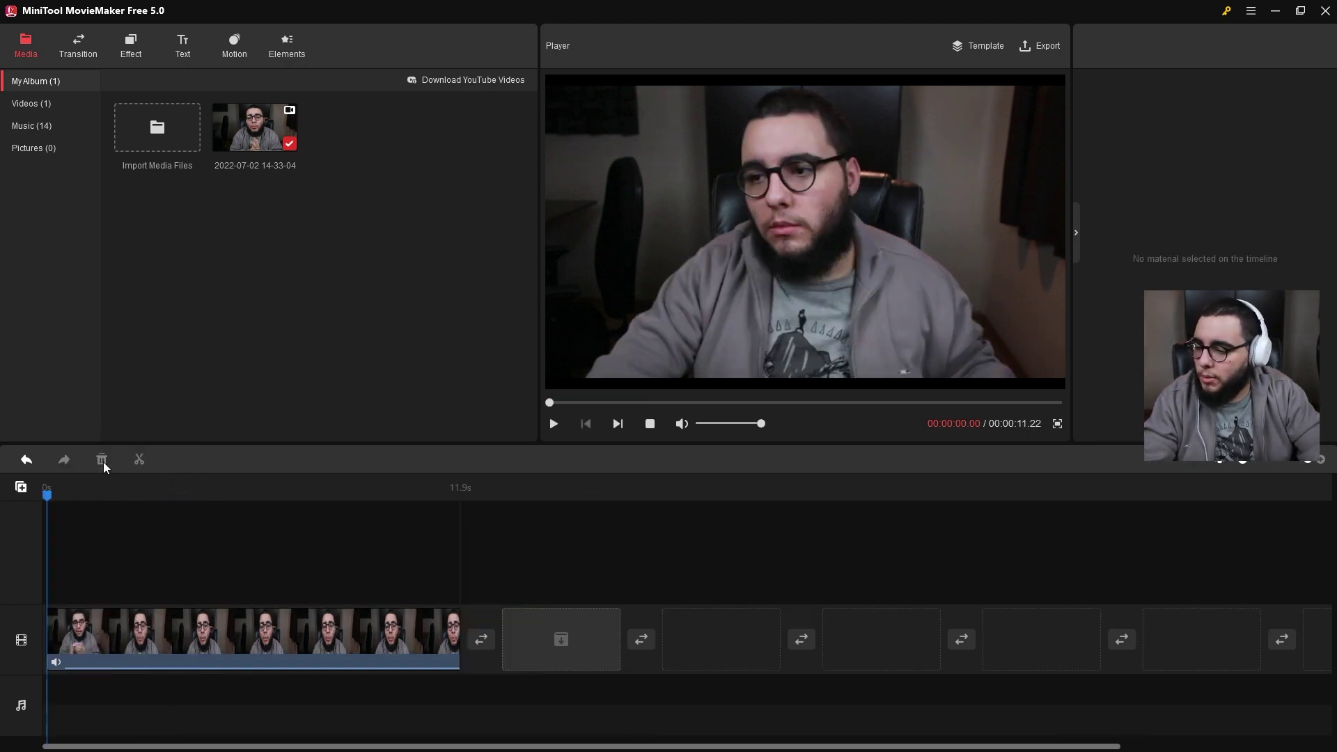
Play the trimmed clip, split it at about 9.9 s and delete the 2-second ending piece.
click(554, 423)
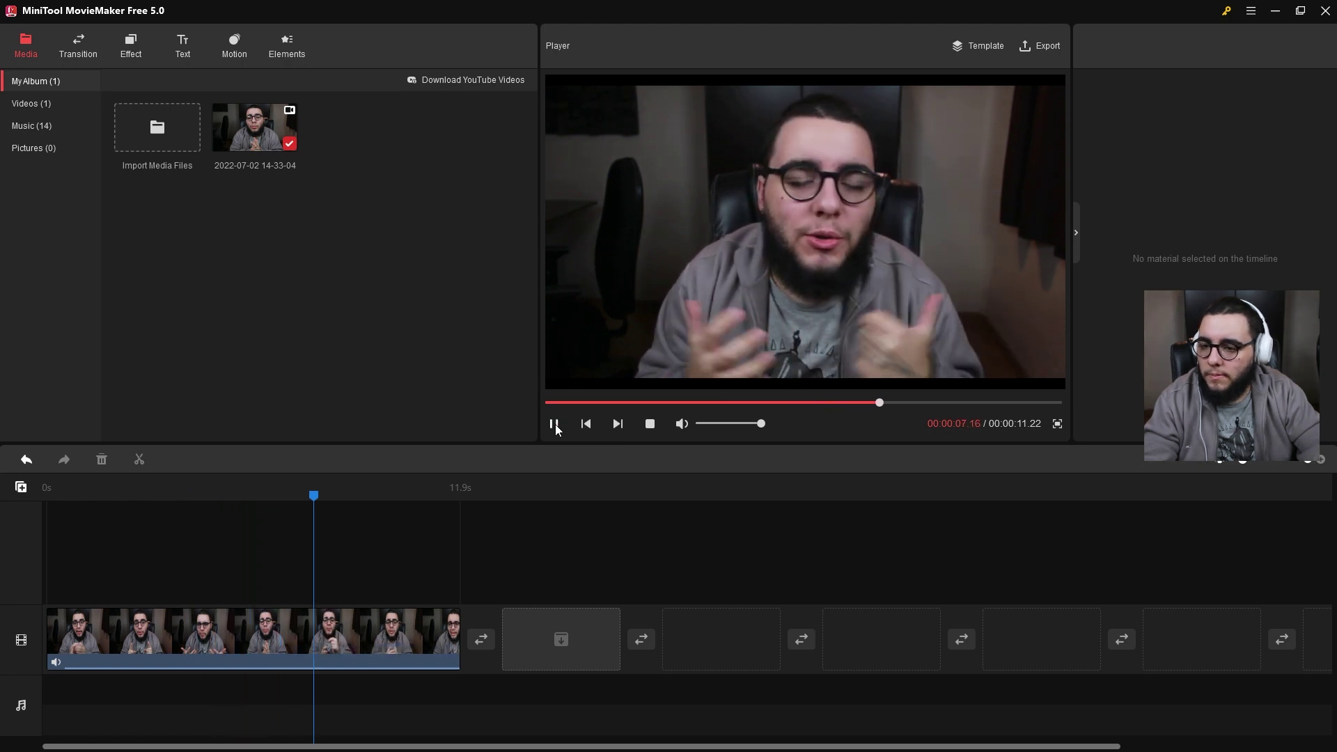
click(554, 424)
click(382, 639)
click(478, 644)
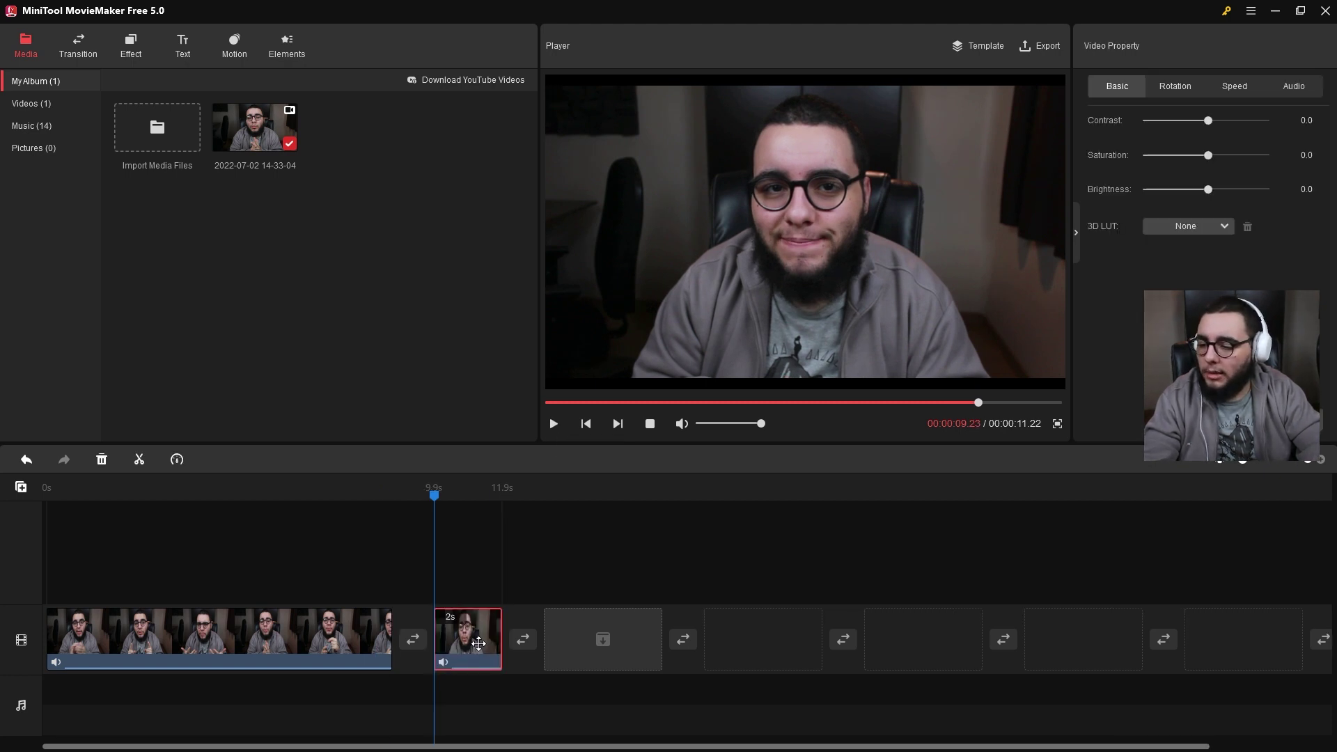
key(Delete)
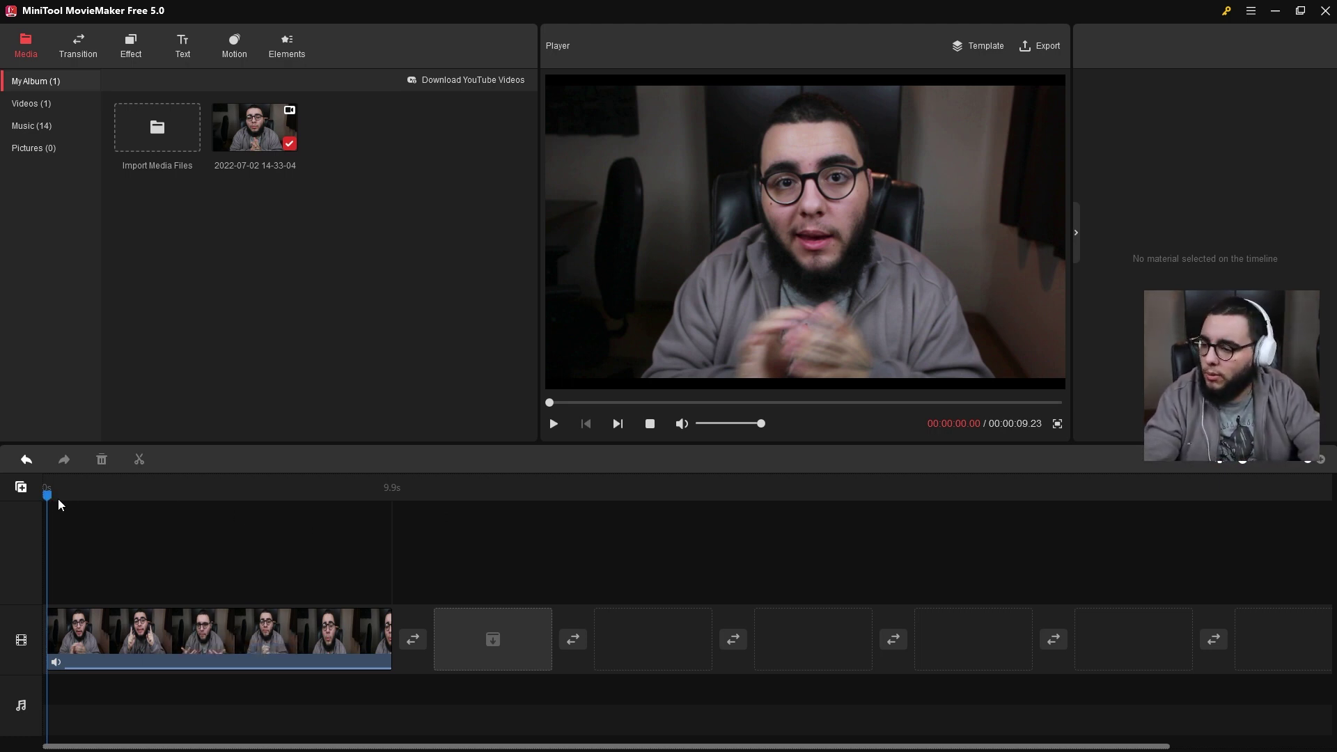
Try cutting out the one-second middle section between 4.4 s and 5.4 s, and undo the cuts.
drag(49, 498, 199, 498)
click(207, 657)
click(267, 541)
click(275, 657)
click(268, 634)
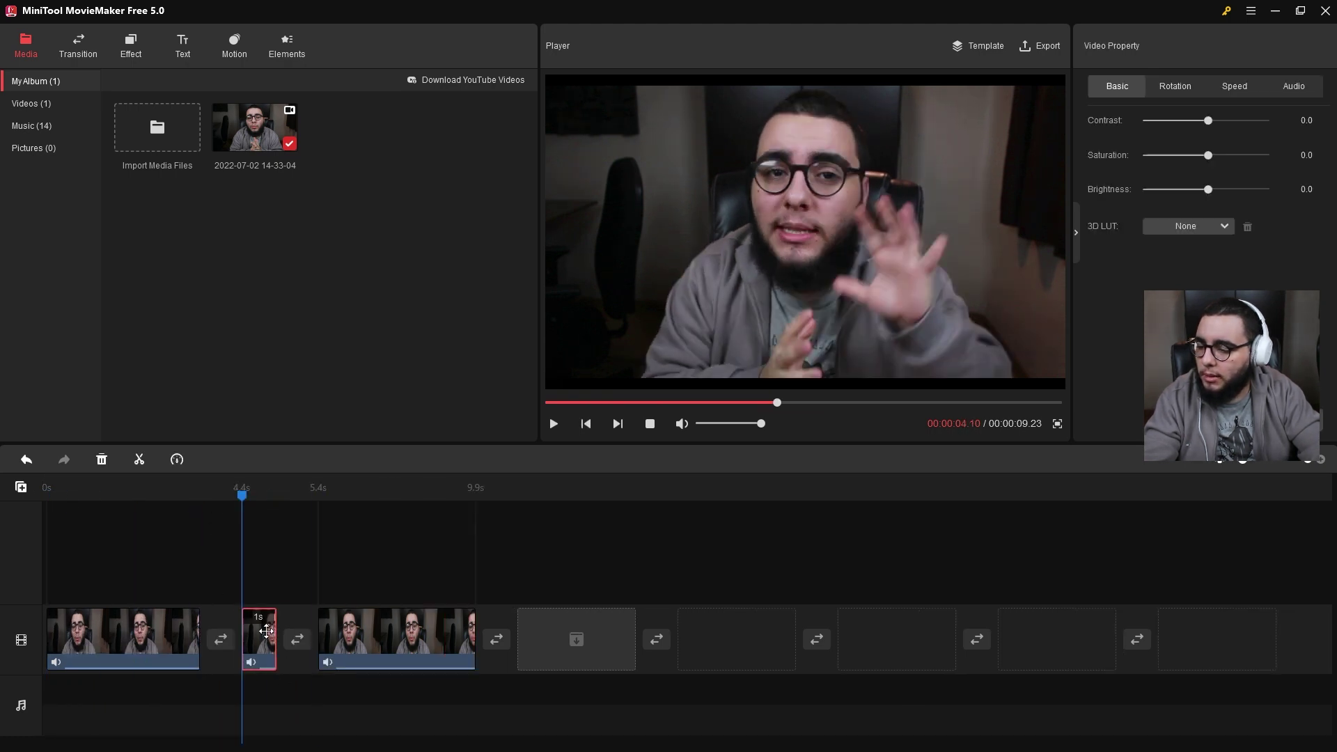
key(Delete)
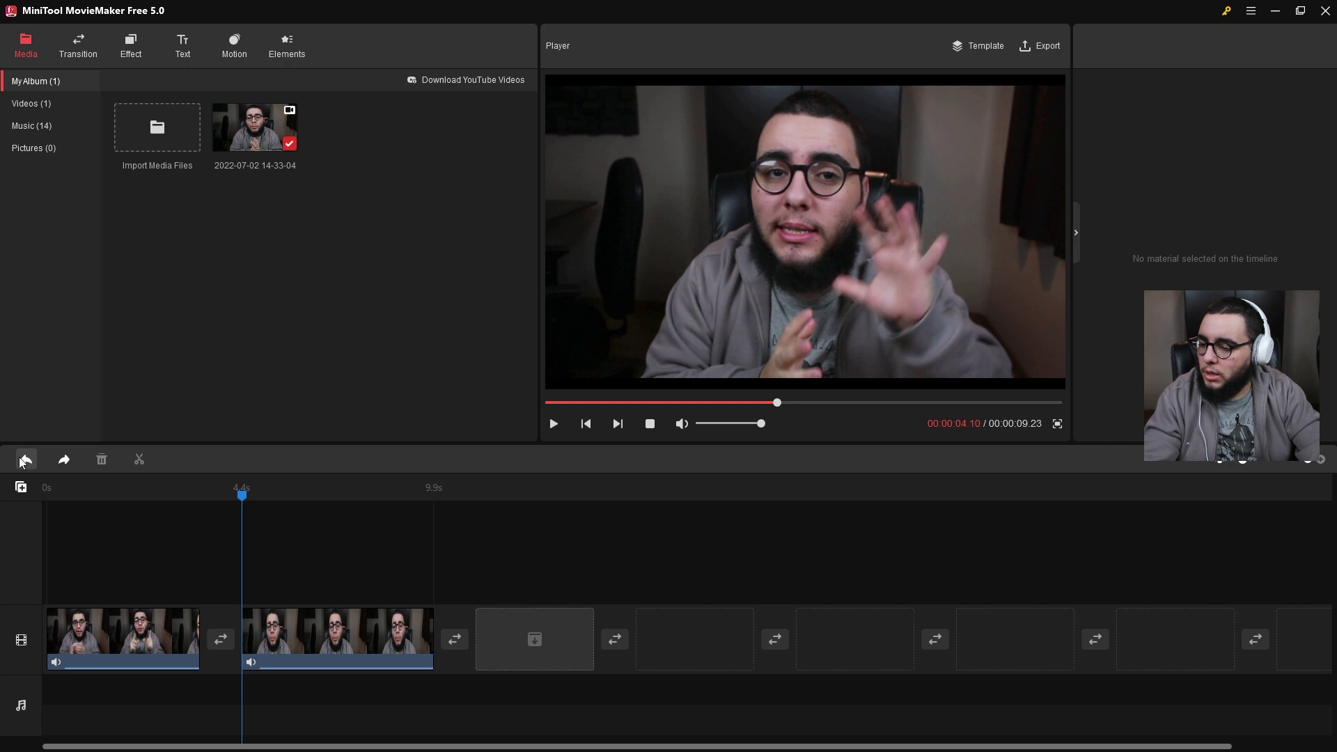
click(23, 460)
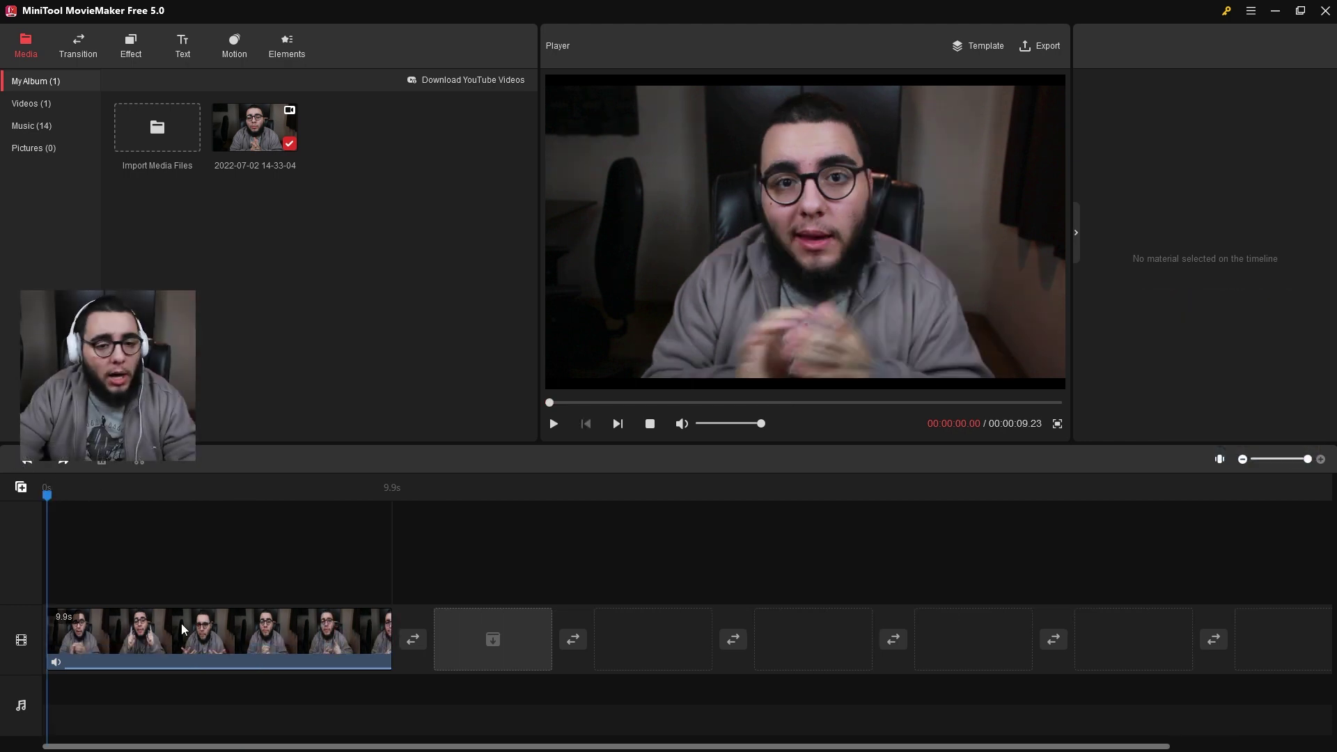
Set the clip's contrast to 16.0, saturation to 11.4 and brightness to -4.6, and check its rotation, speed and audio properties.
click(327, 634)
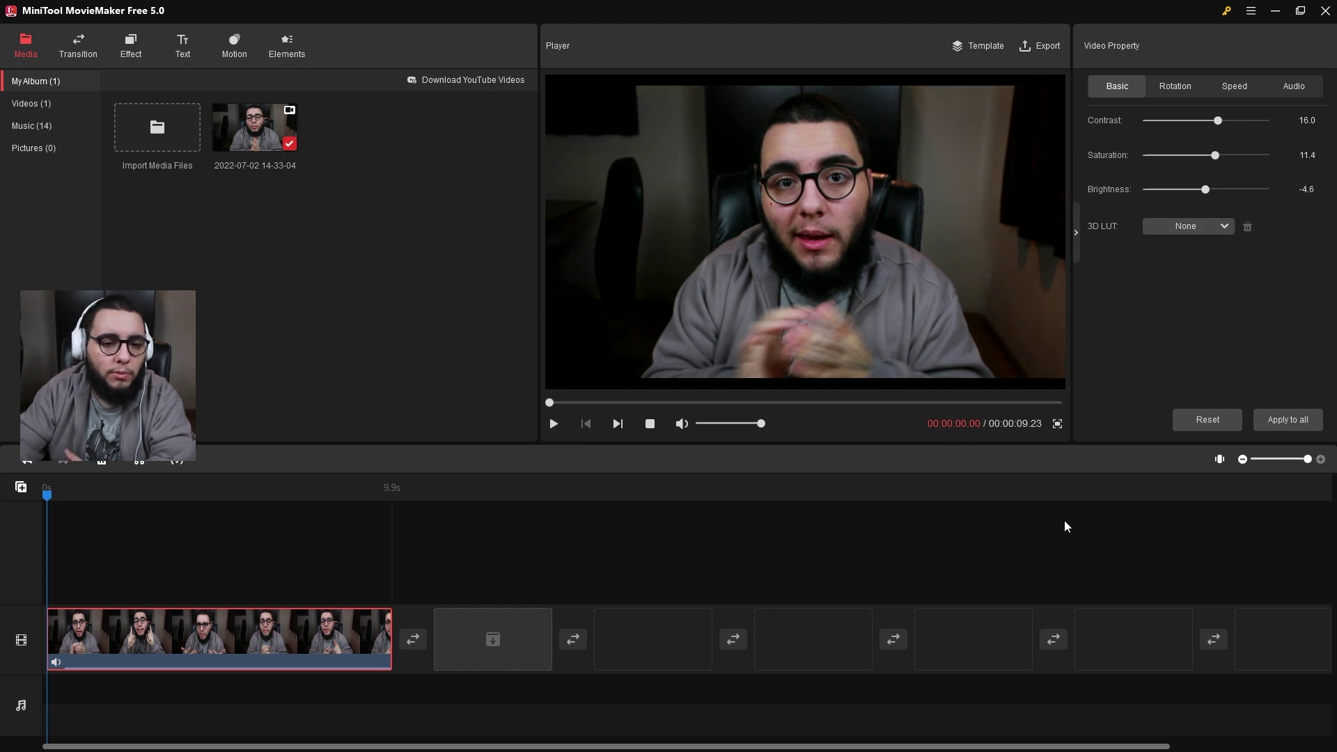
click(1198, 87)
click(1225, 86)
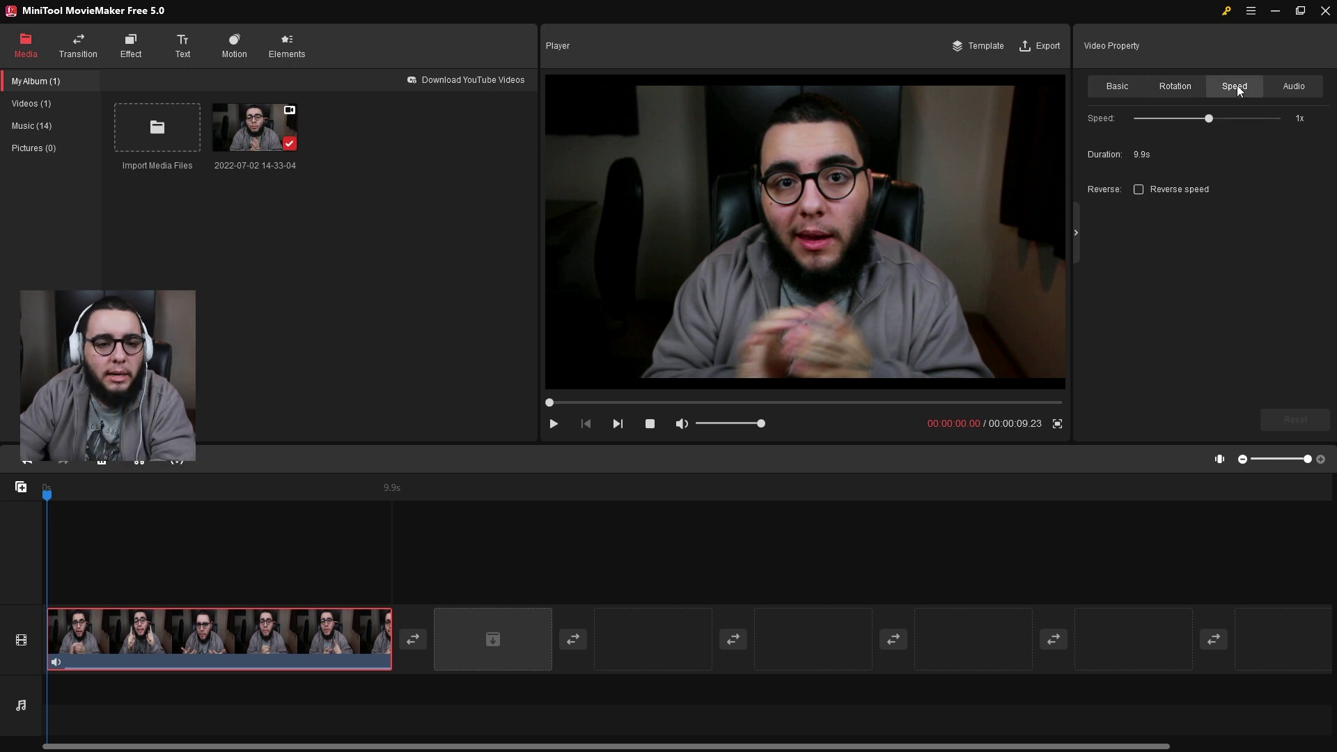
click(1292, 87)
click(1114, 91)
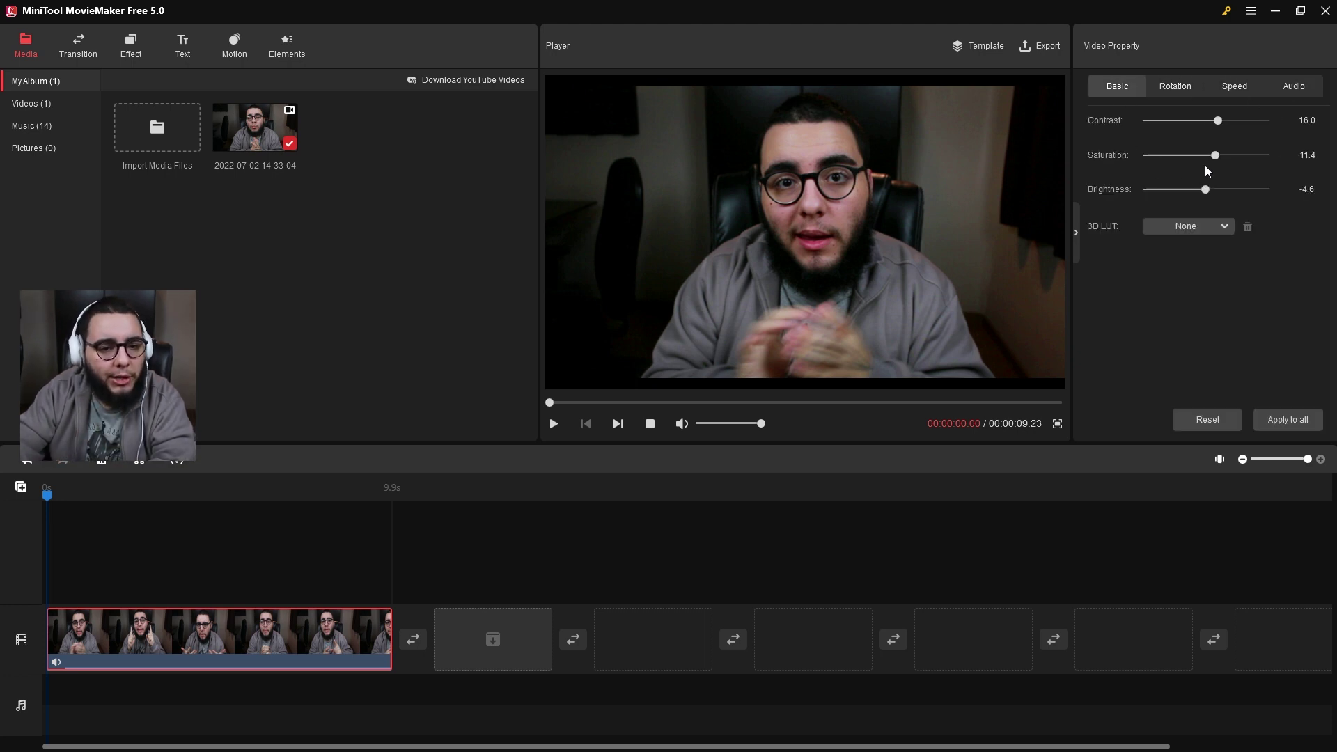
Lower the clip's audio volume slightly and return to its basic properties.
click(1293, 87)
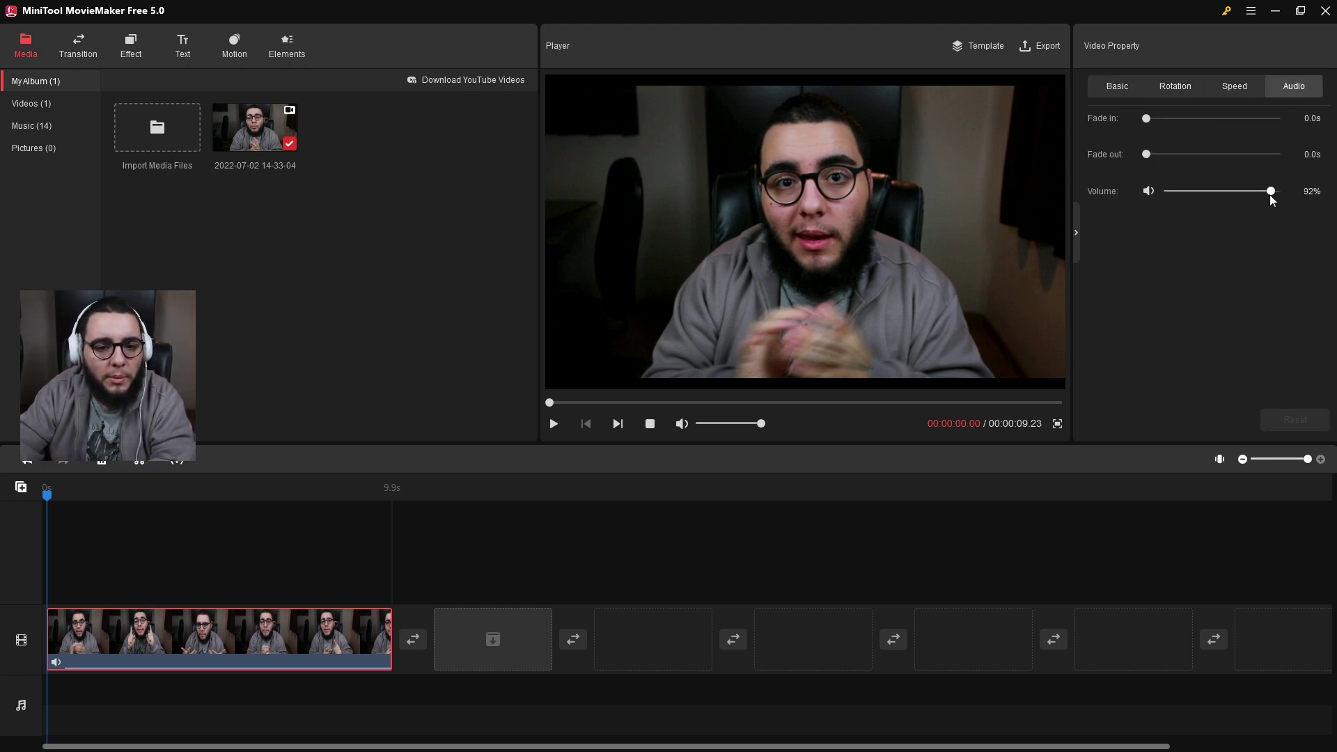
drag(1270, 192, 1267, 192)
click(1114, 88)
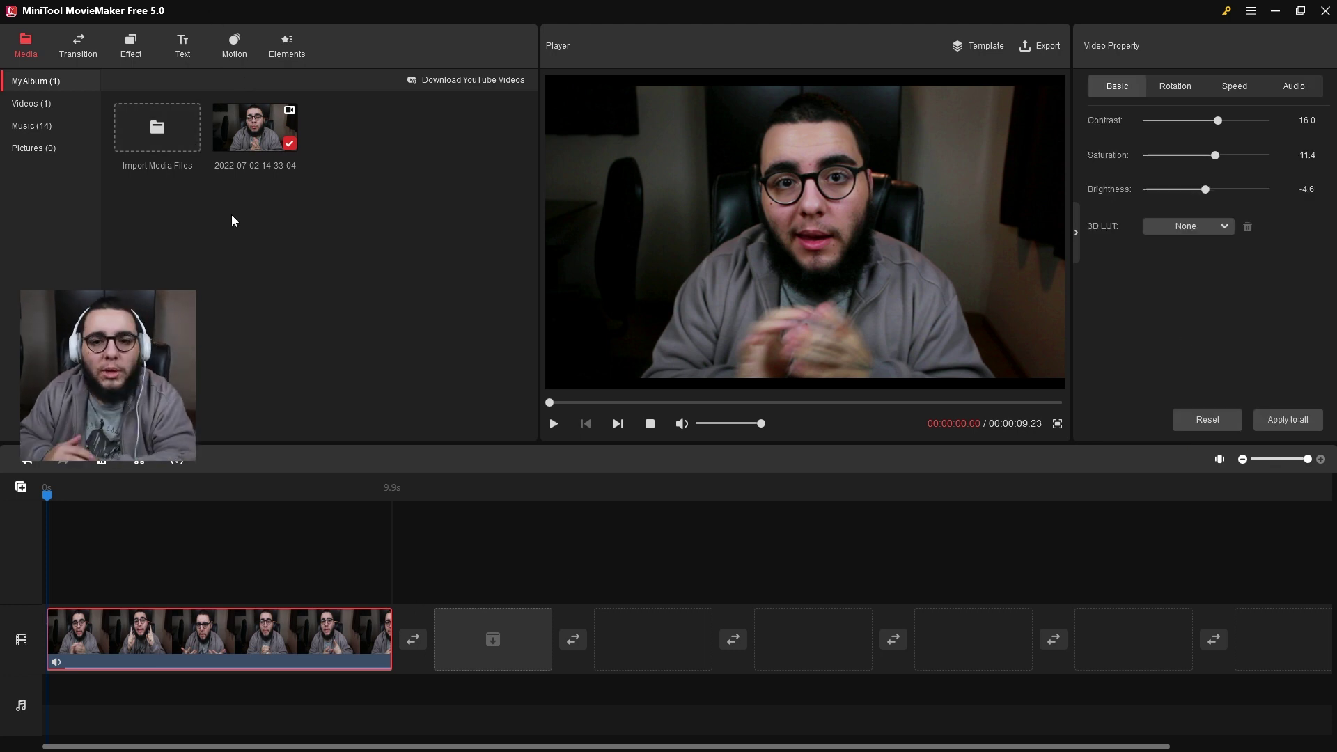
Apply the Dream effect from the Common category to the clip.
click(131, 45)
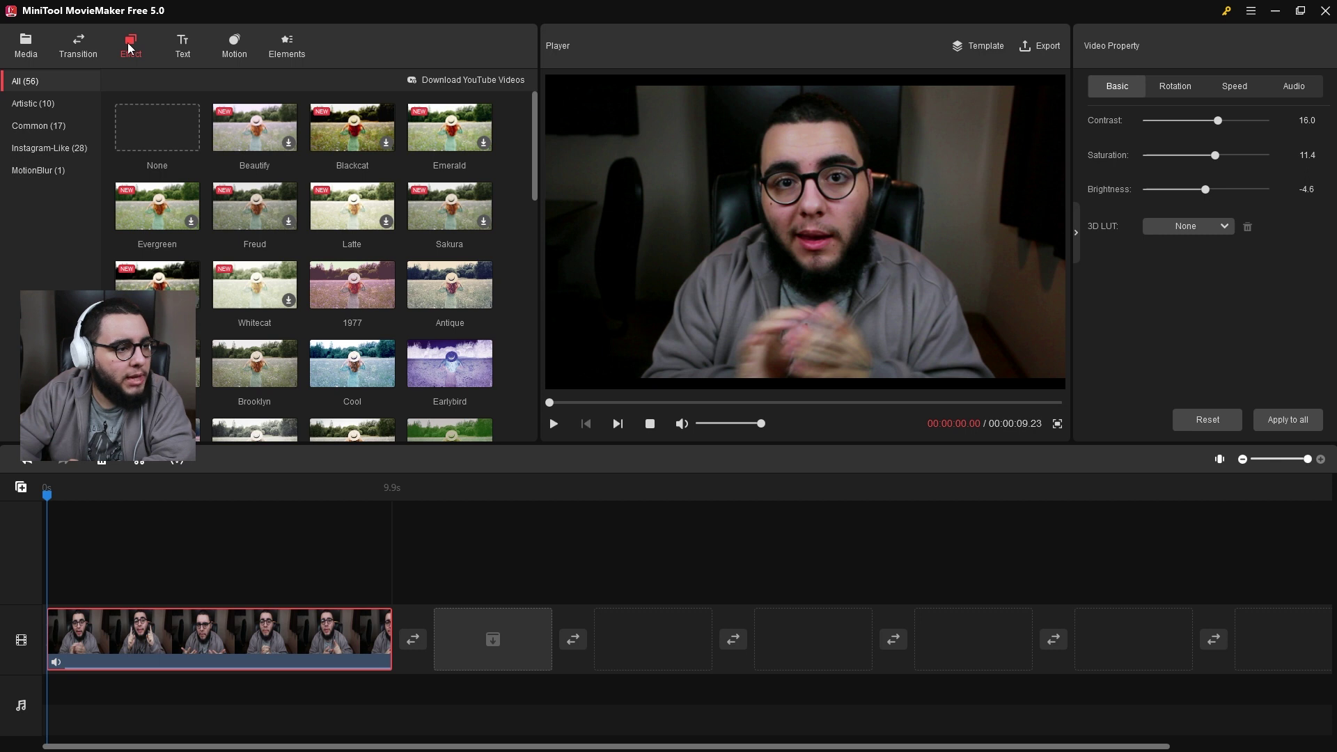
scroll(478, 207, down, 1)
click(38, 126)
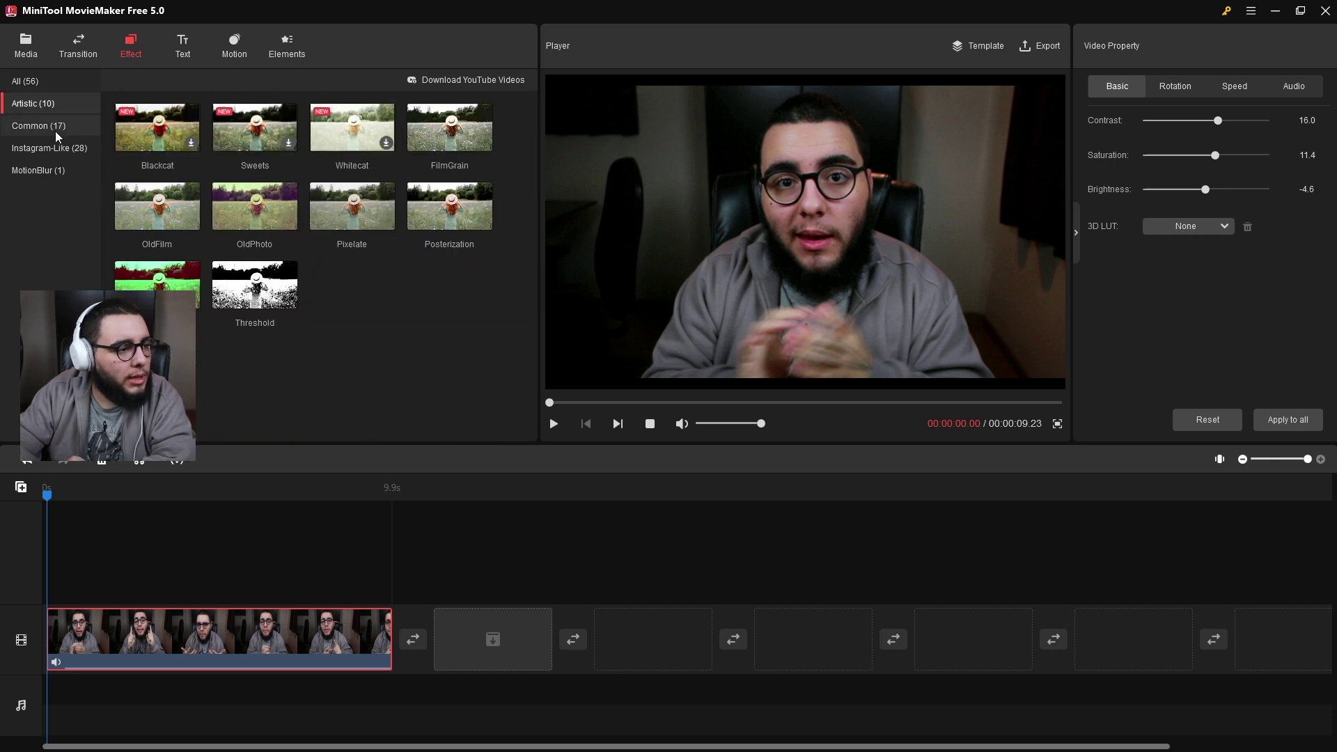
scroll(340, 332, up, 1)
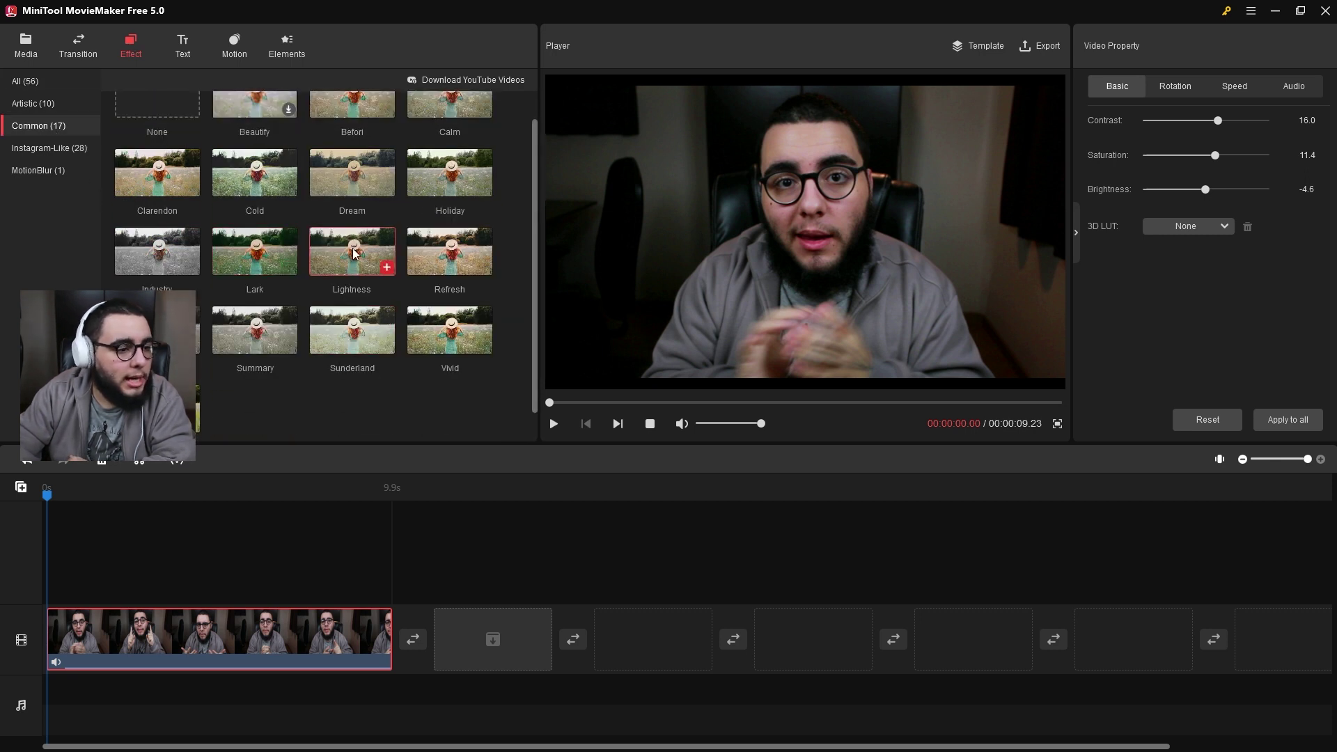
scroll(385, 273, up, 1)
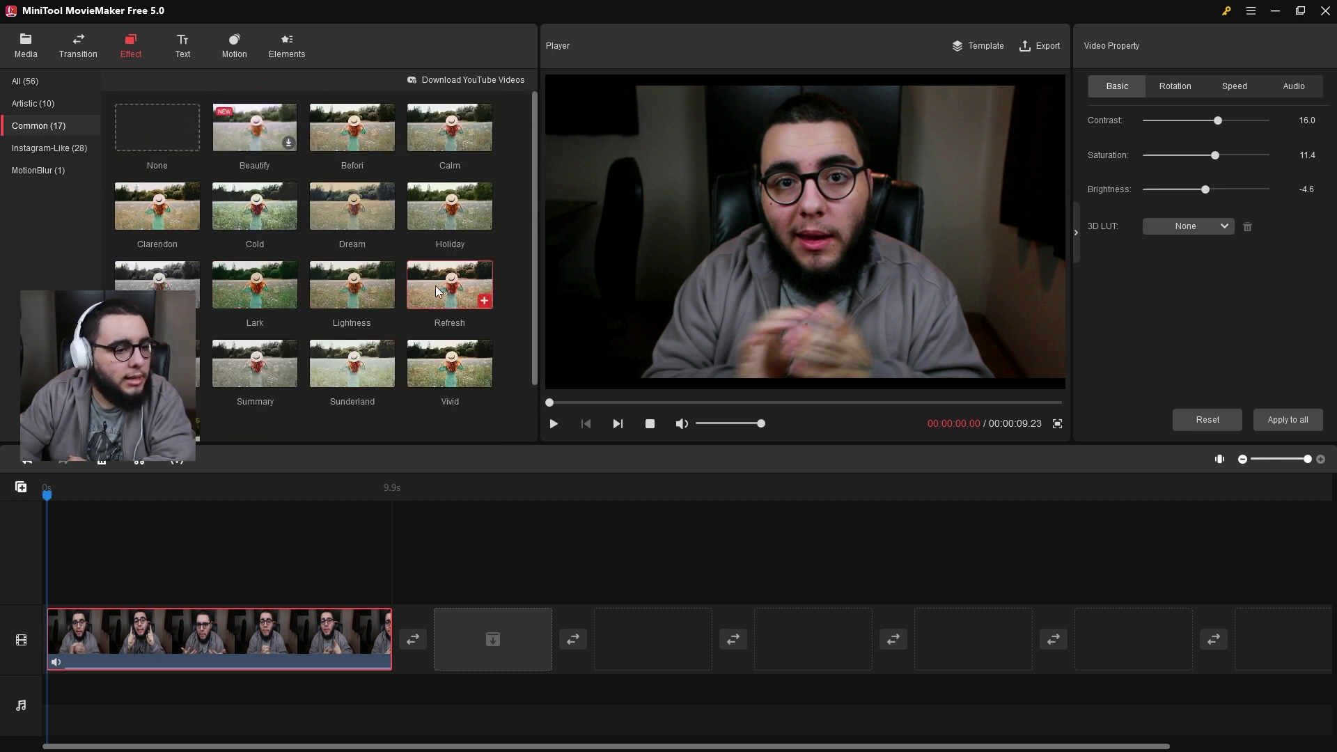
click(387, 223)
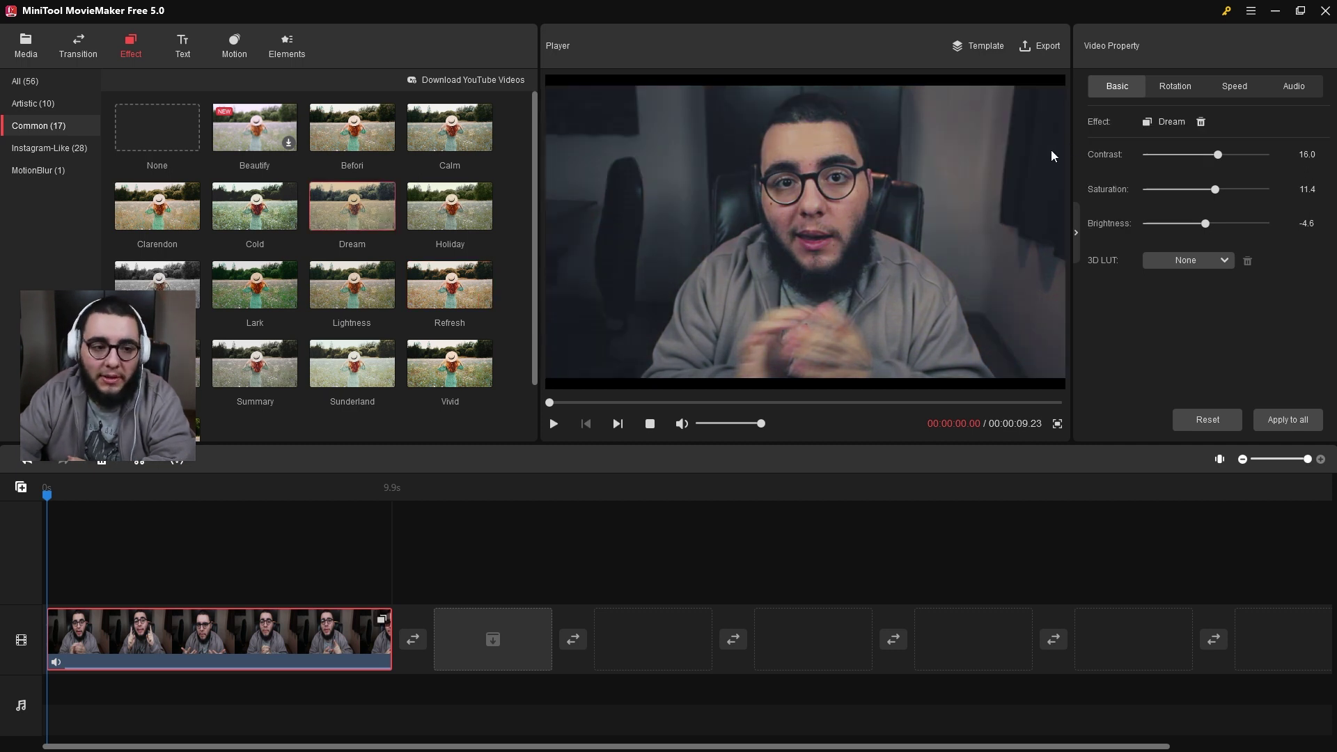
Browse the text presets and add Caption23 to the timeline at the start of the video.
click(182, 46)
scroll(491, 315, up, 1)
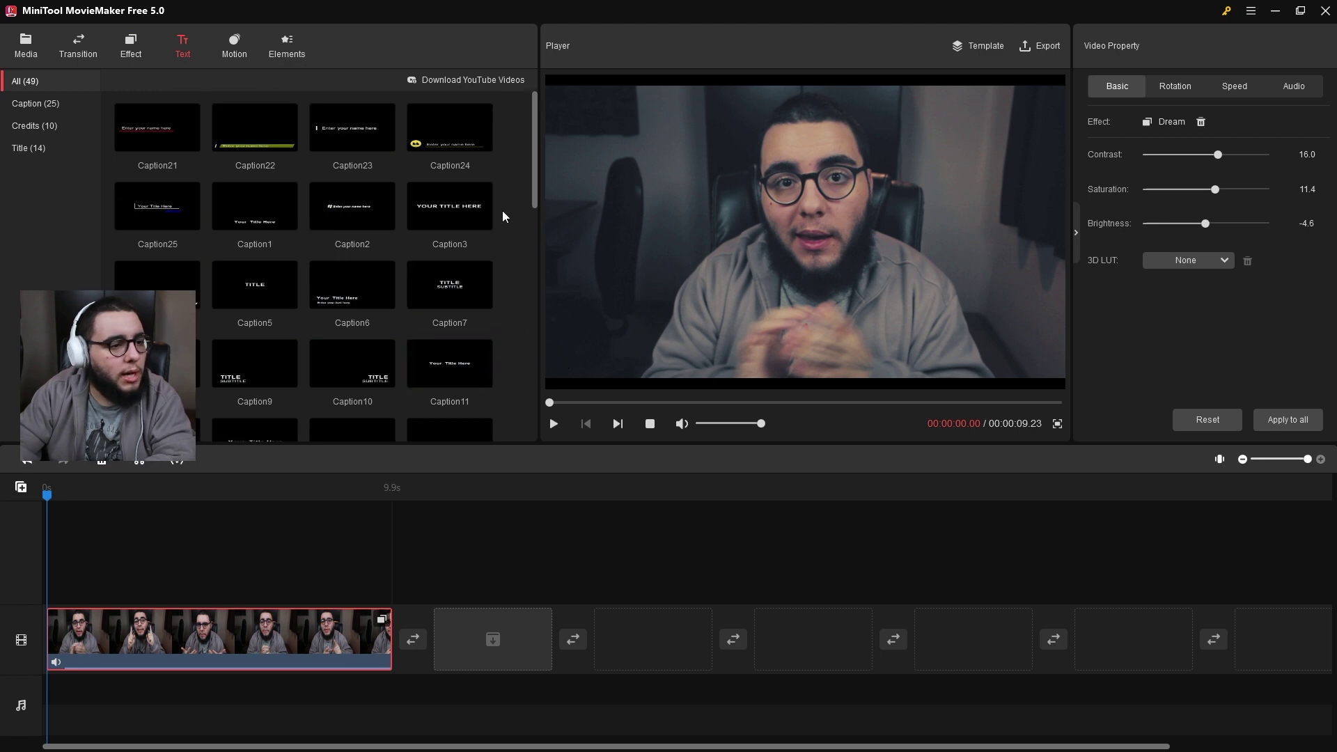
scroll(503, 210, down, 2)
scroll(438, 328, down, 8)
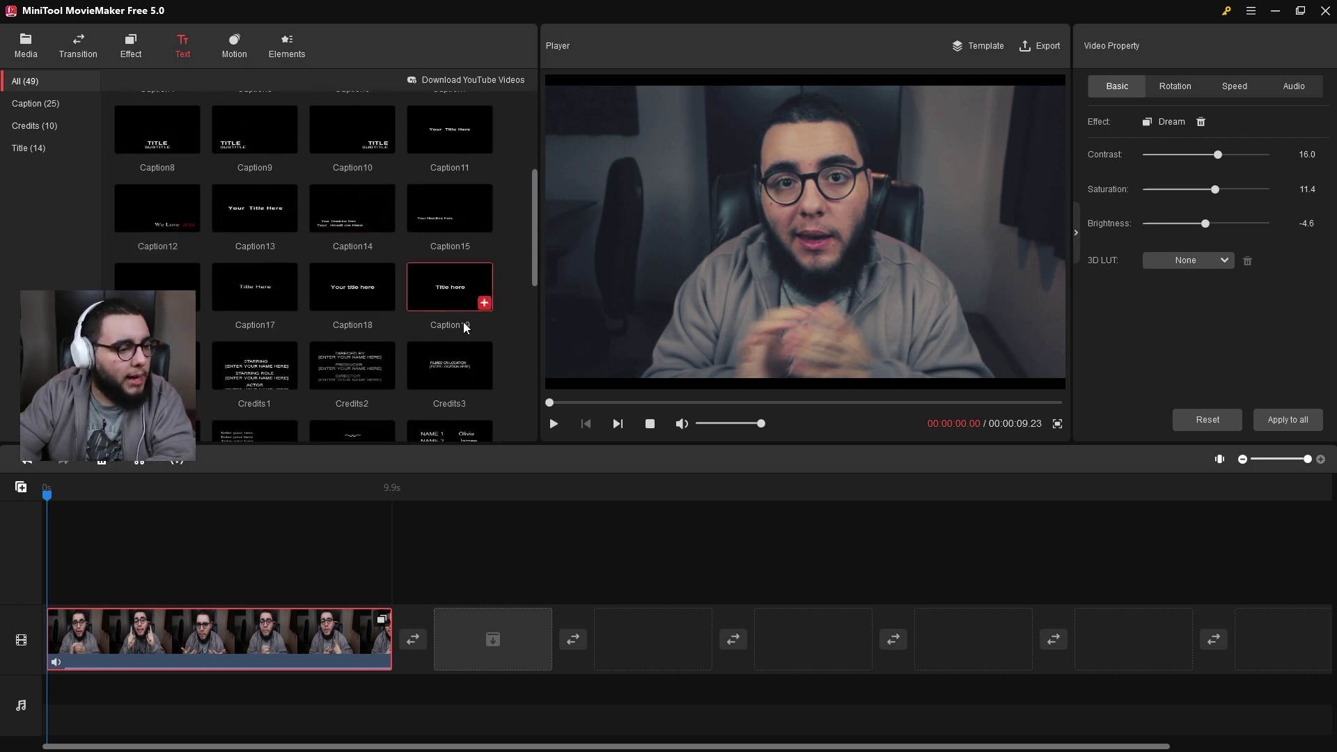
scroll(492, 332, down, 1)
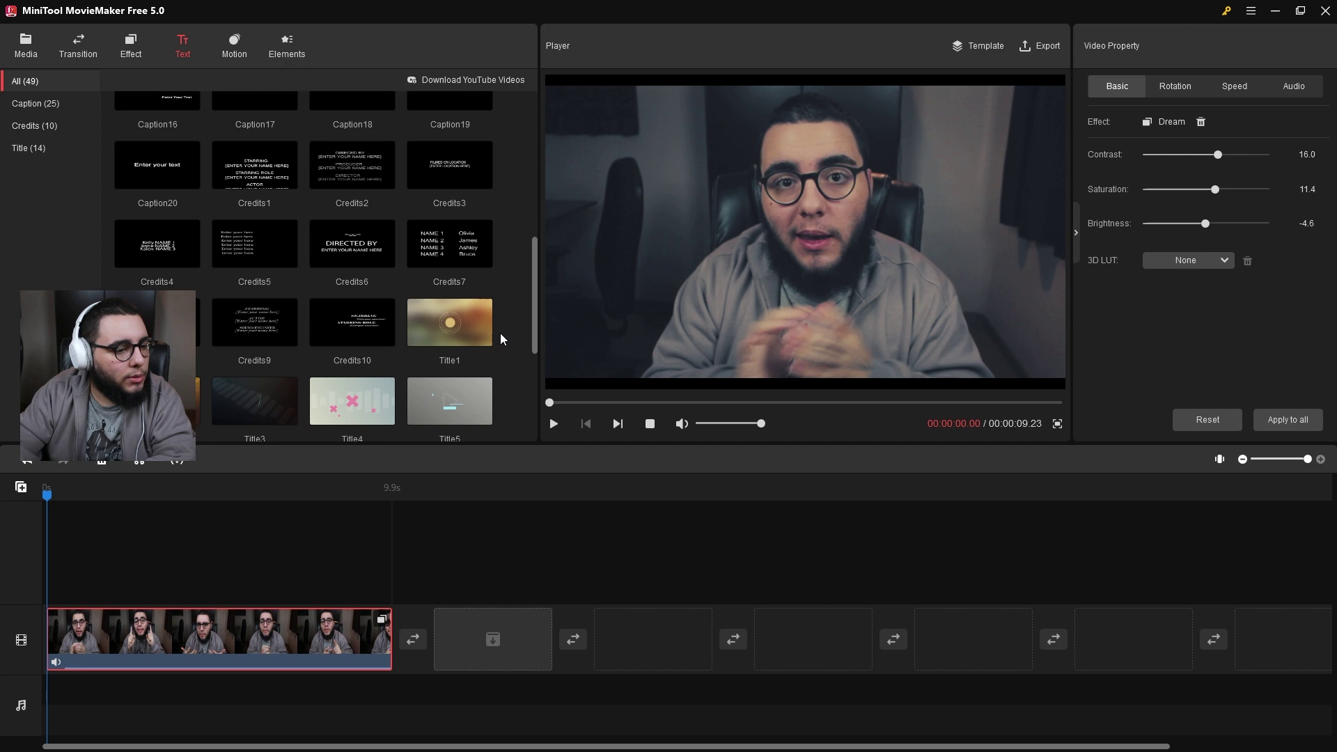
scroll(493, 332, up, 10)
scroll(490, 332, up, 2)
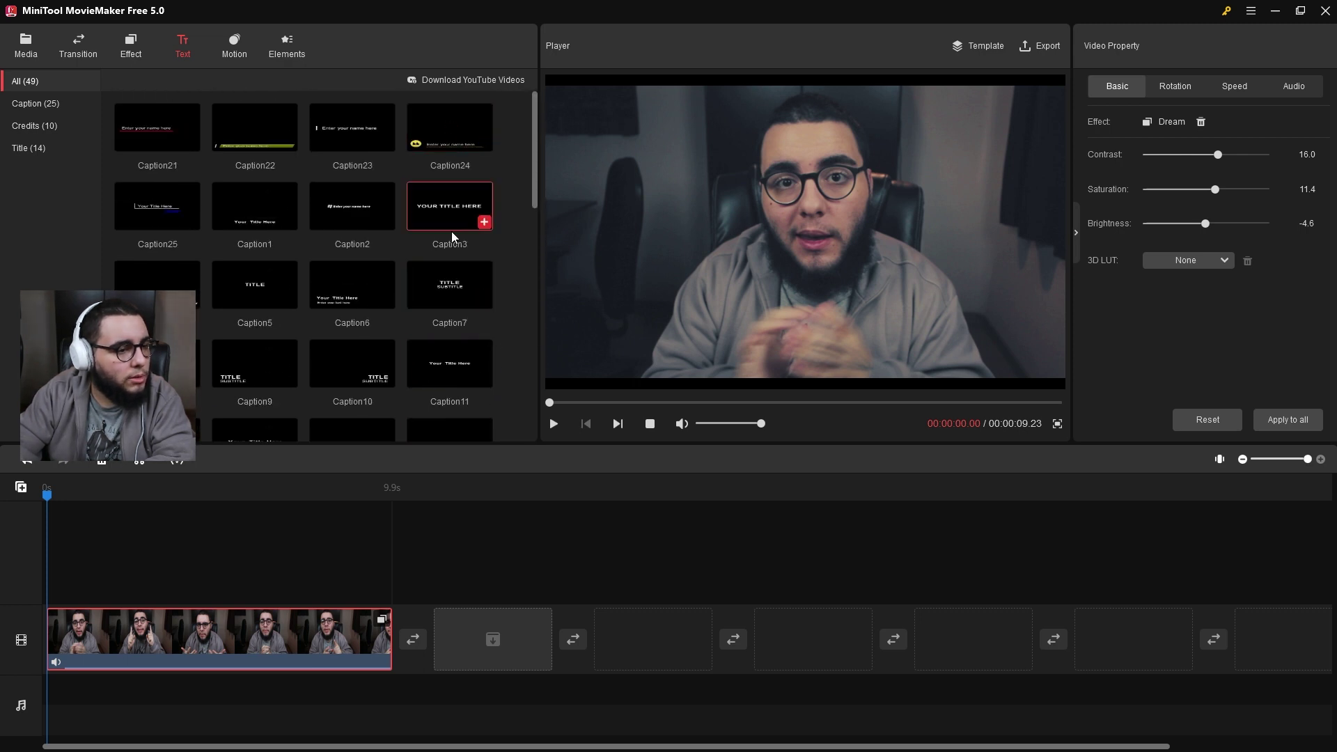
click(387, 146)
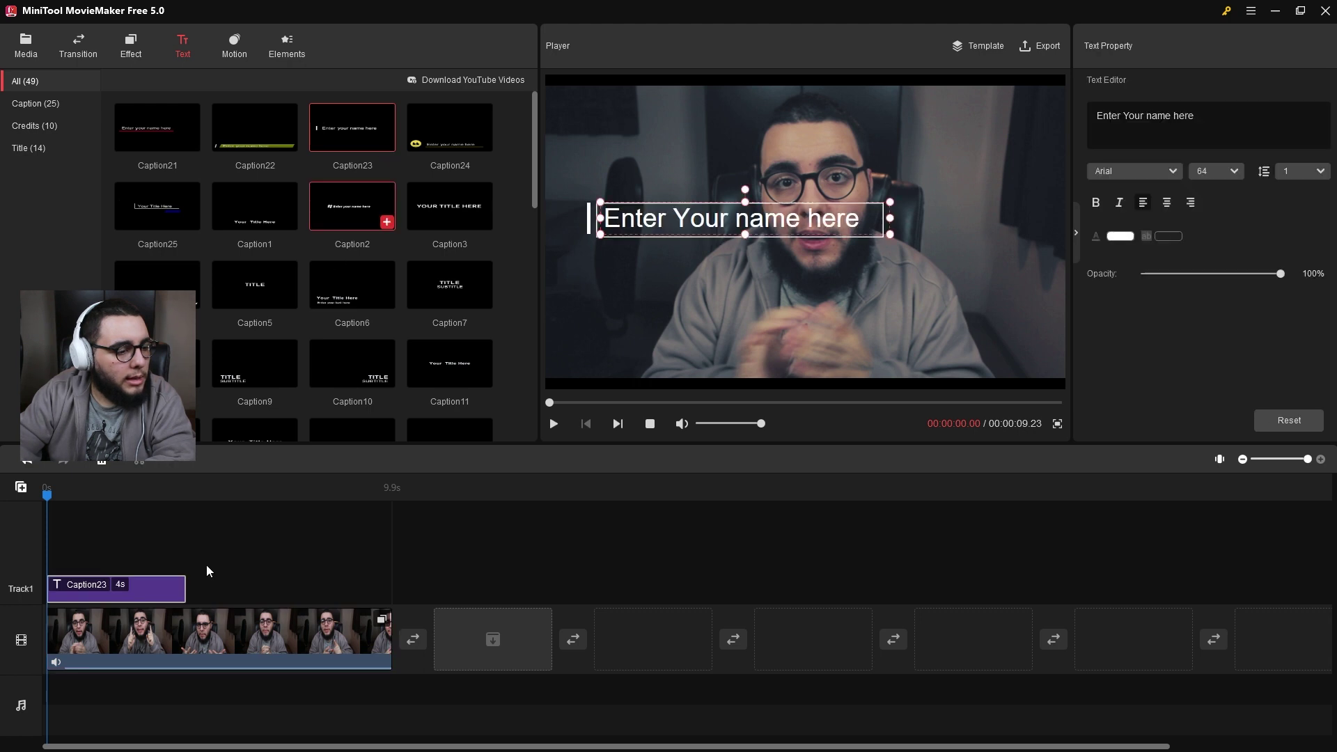
Extend the caption on the timeline to 4.7 s and replace its placeholder text with the presenter's full name.
drag(185, 588, 213, 592)
drag(209, 500, 14, 491)
double_click(695, 220)
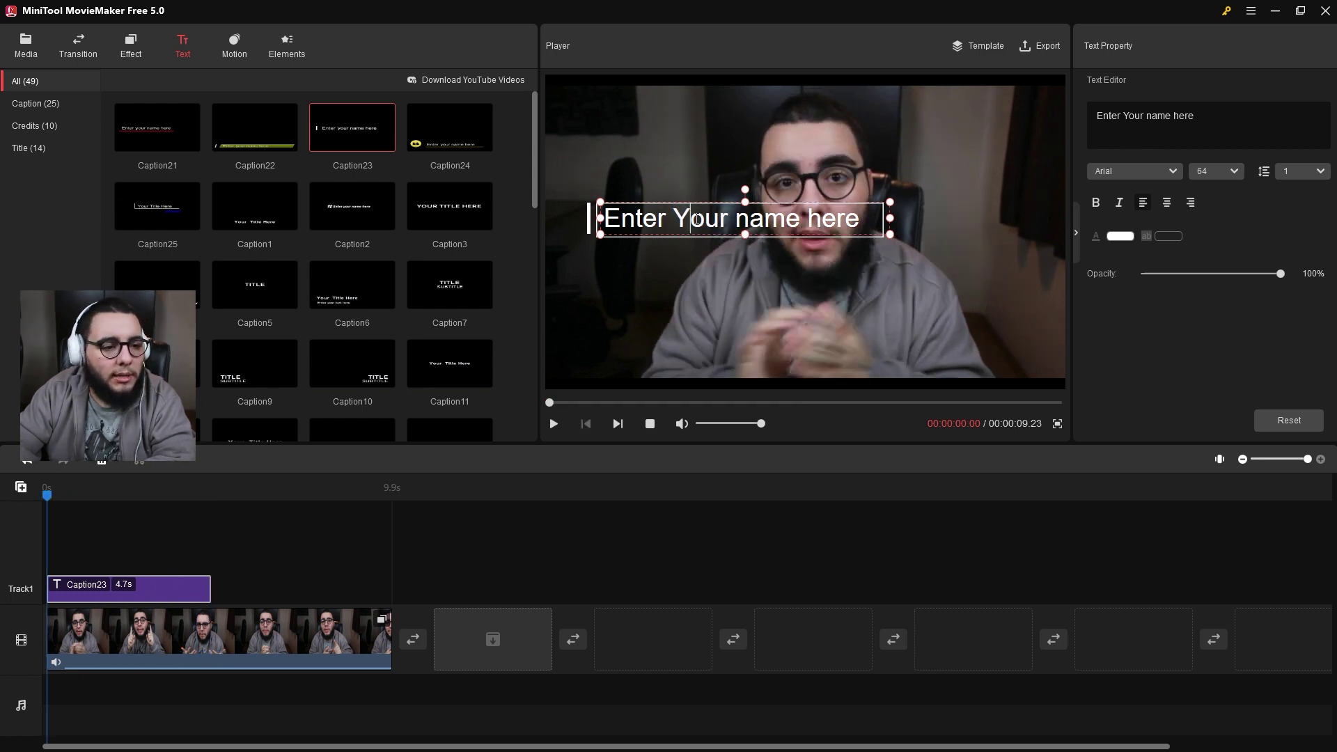
click(695, 220)
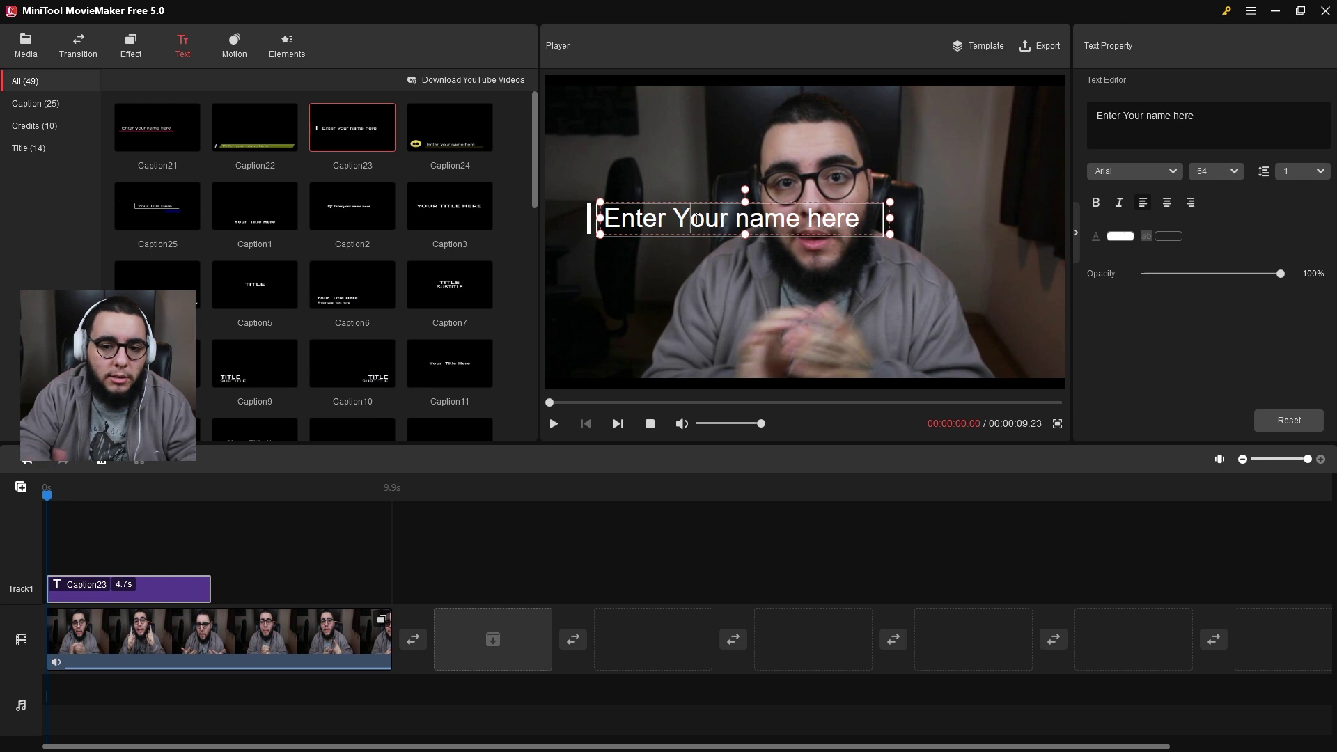
key(ctrl+a)
text(Felipe Drumond)
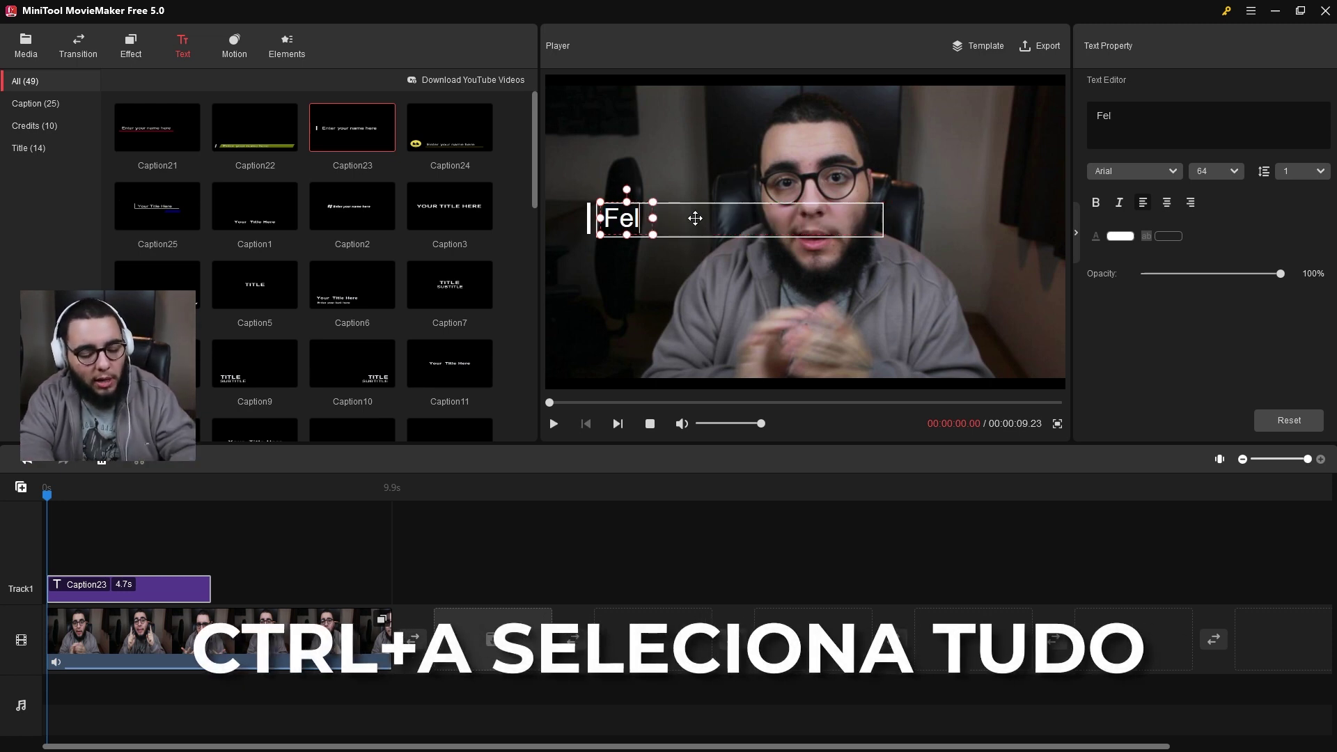
Try the Circular Std Black font on the caption text, then set it to Montserrat at size 44.
click(1168, 172)
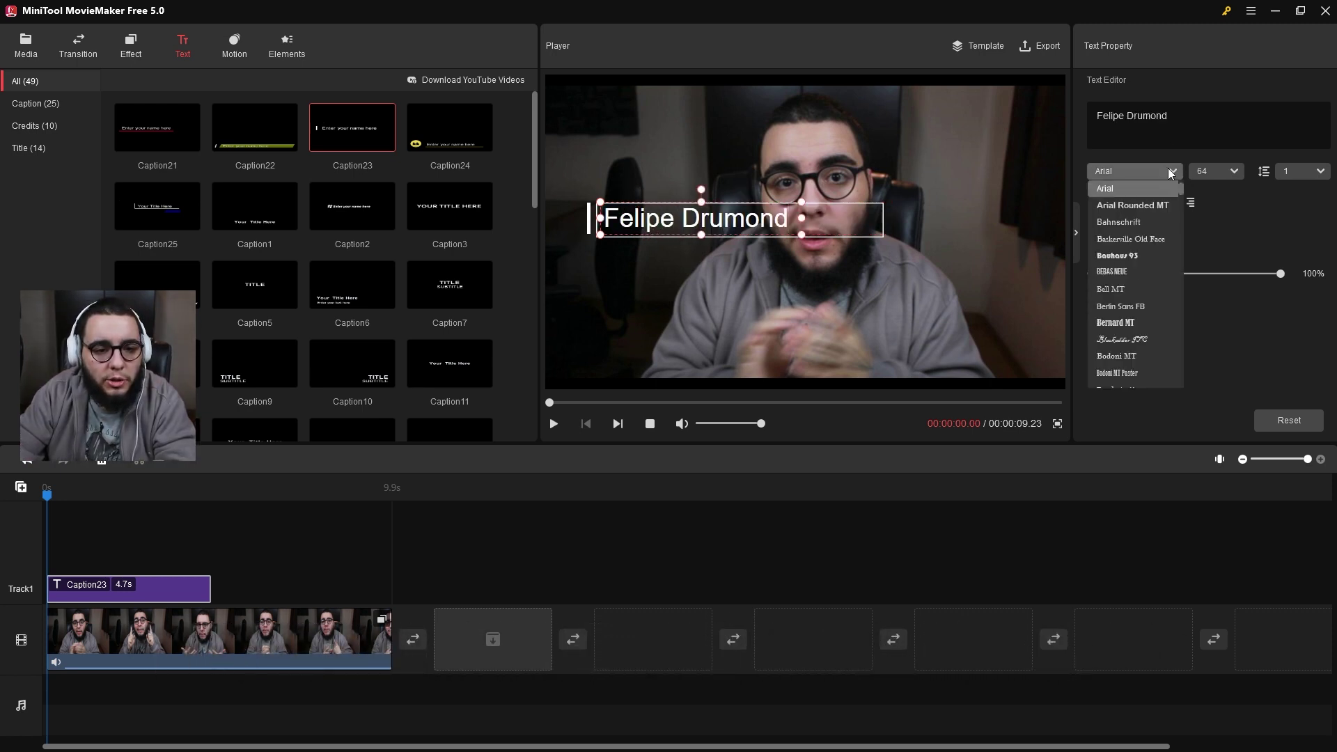
scroll(1157, 288, down, 5)
scroll(1158, 313, up, 3)
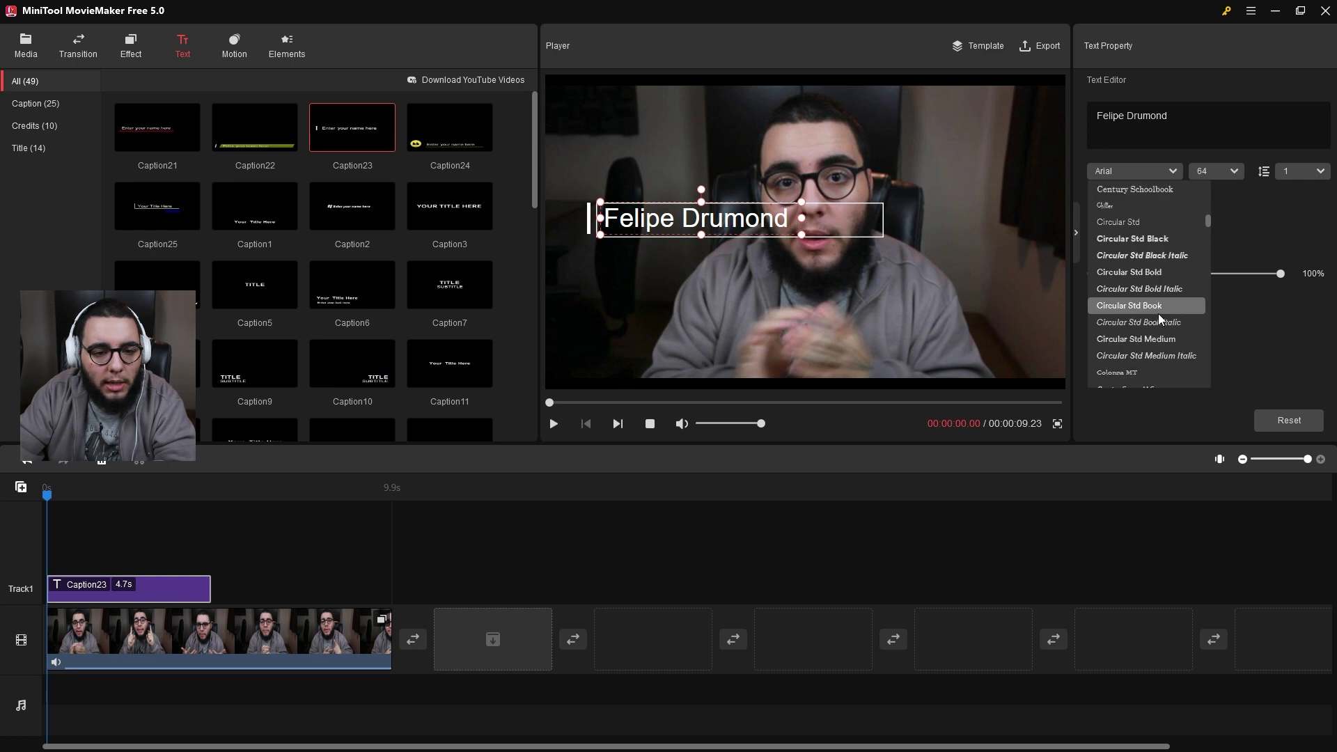
click(1158, 313)
click(1166, 174)
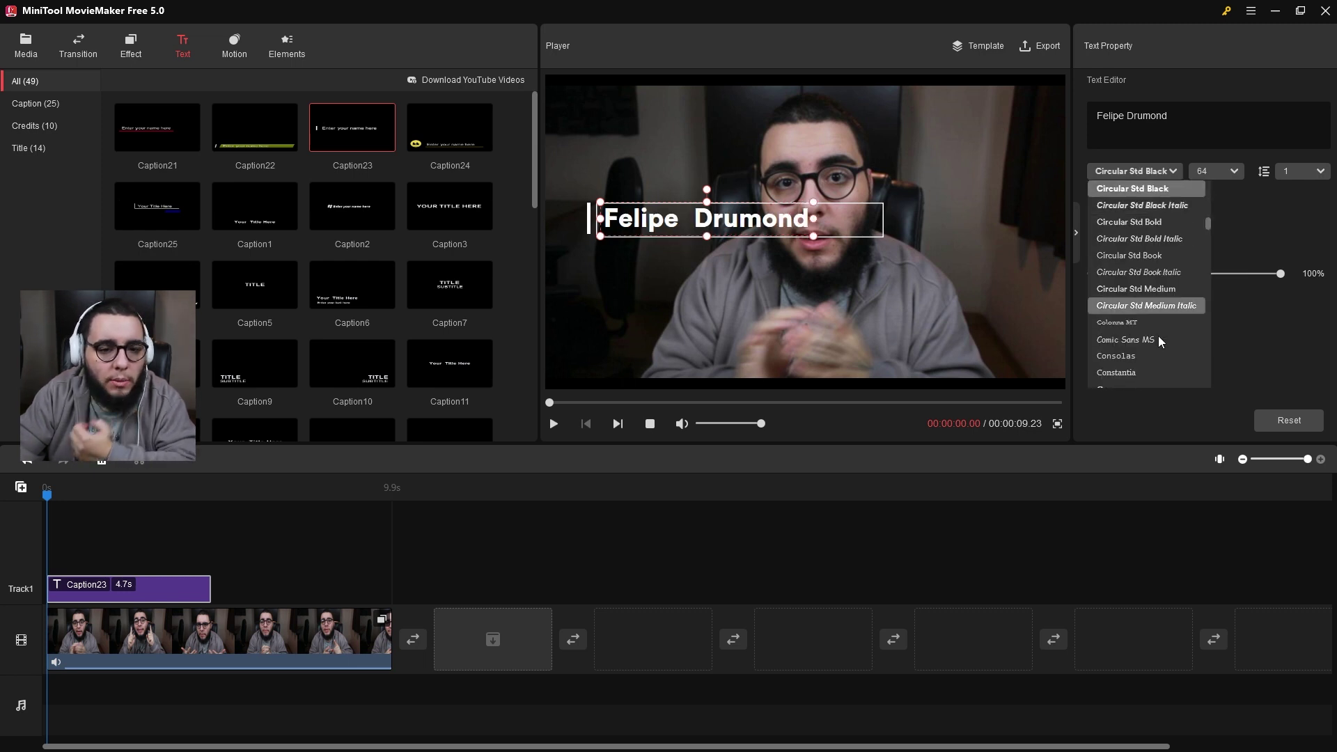
scroll(1155, 340, down, 10)
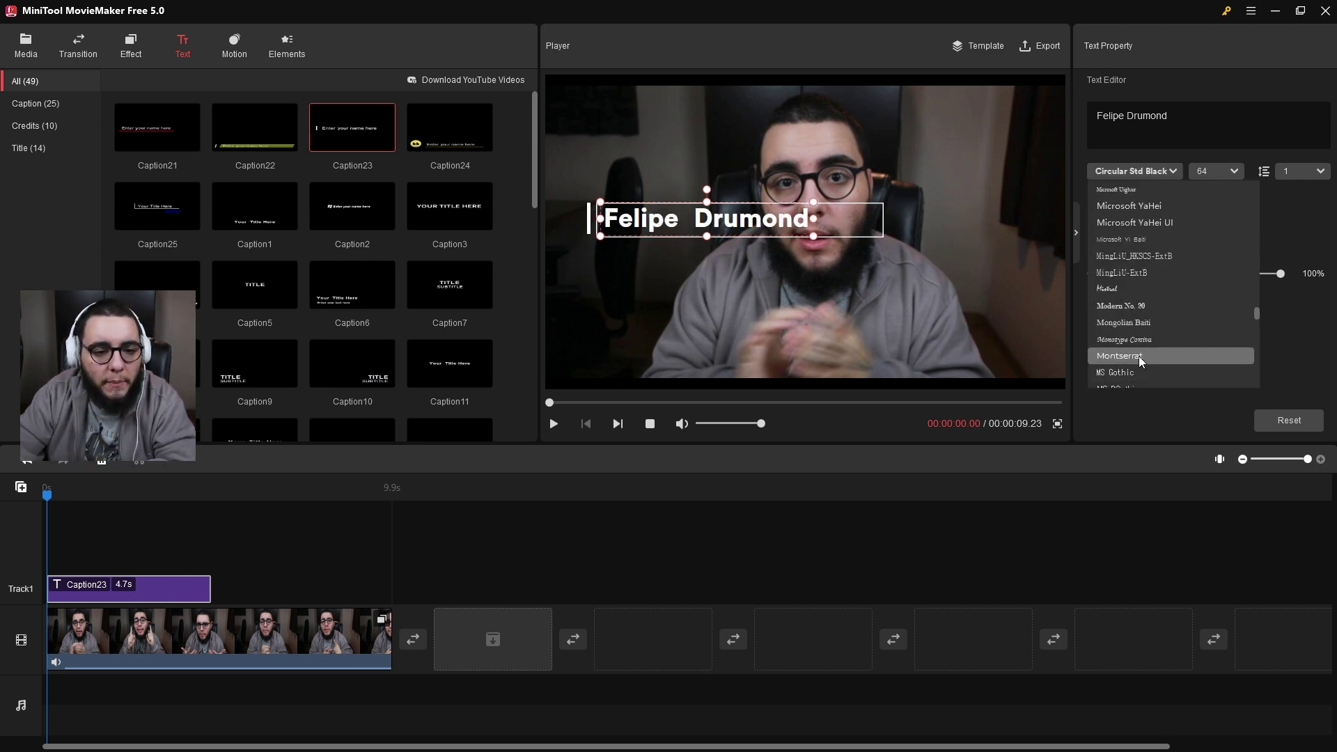
click(1138, 356)
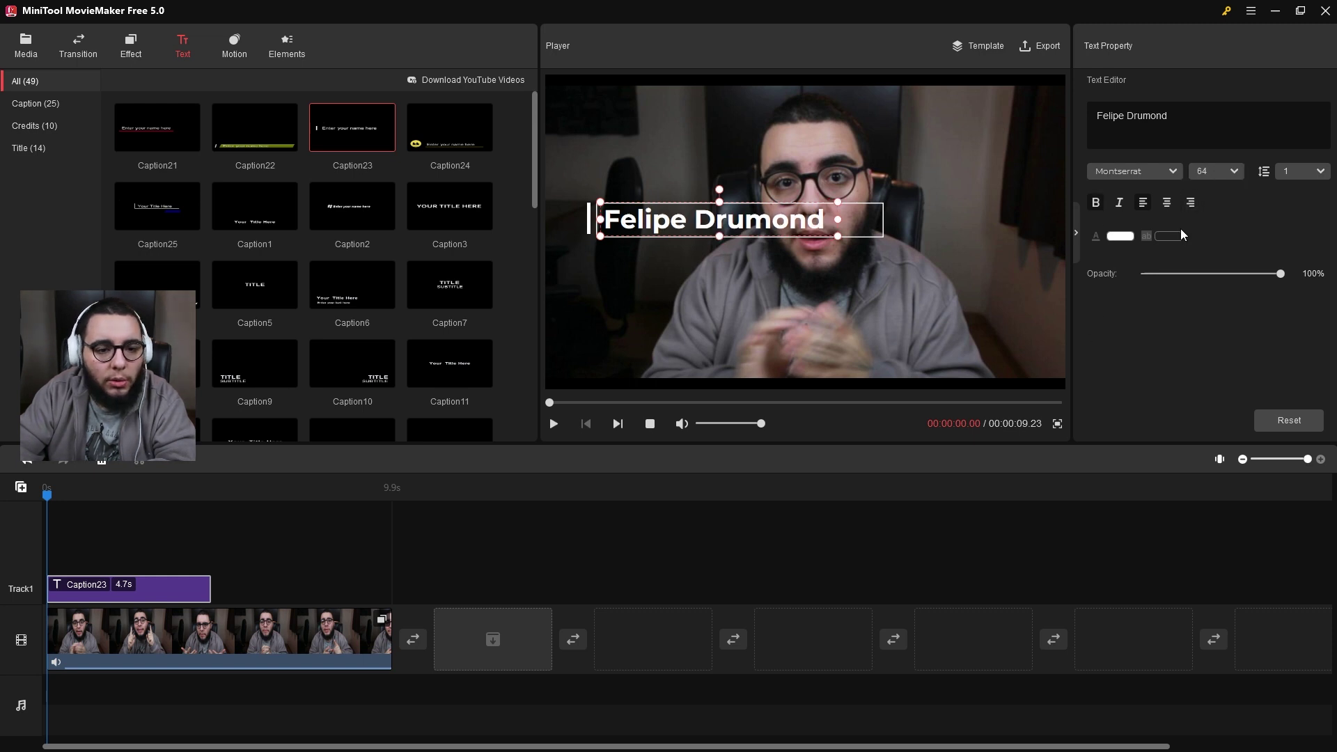
click(1238, 180)
click(1210, 287)
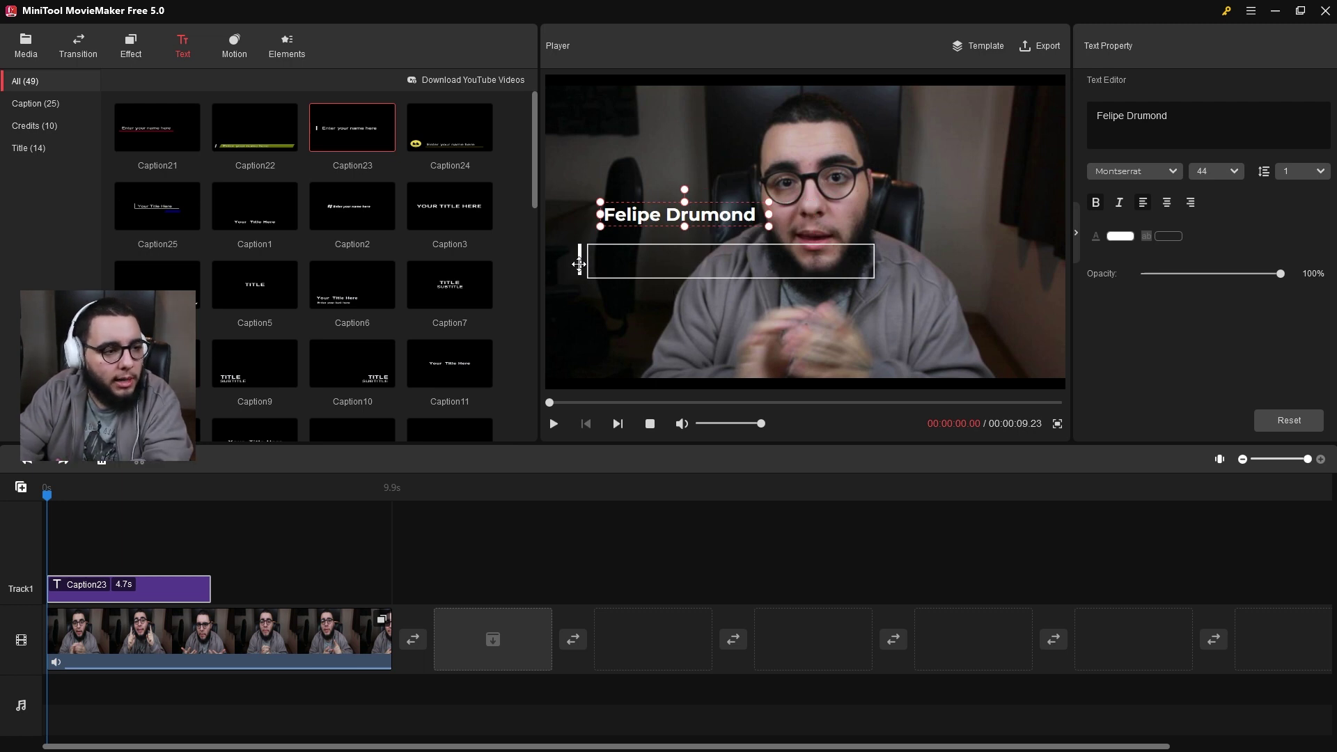
Move the caption's vertical bar and name text to the lower-left corner of the video frame and preview the animation.
drag(579, 263, 561, 361)
drag(614, 208, 577, 347)
click(554, 424)
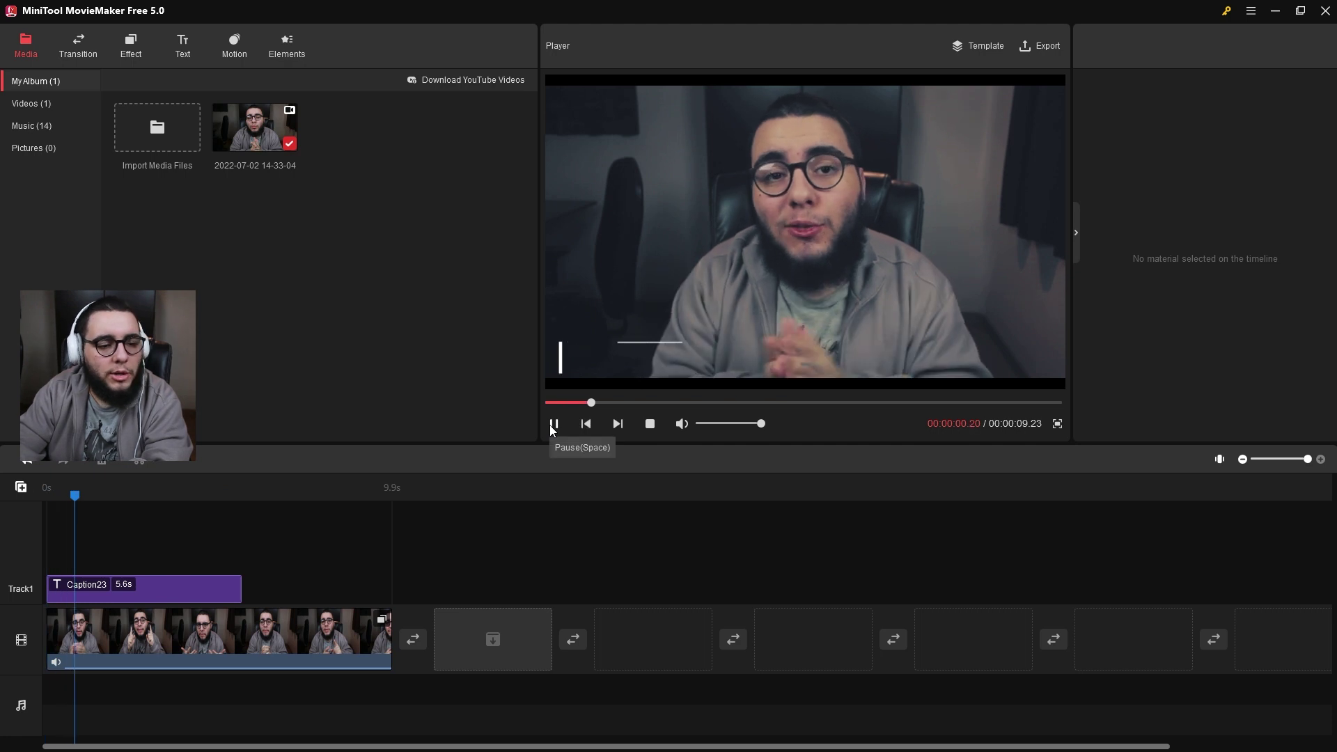
click(553, 424)
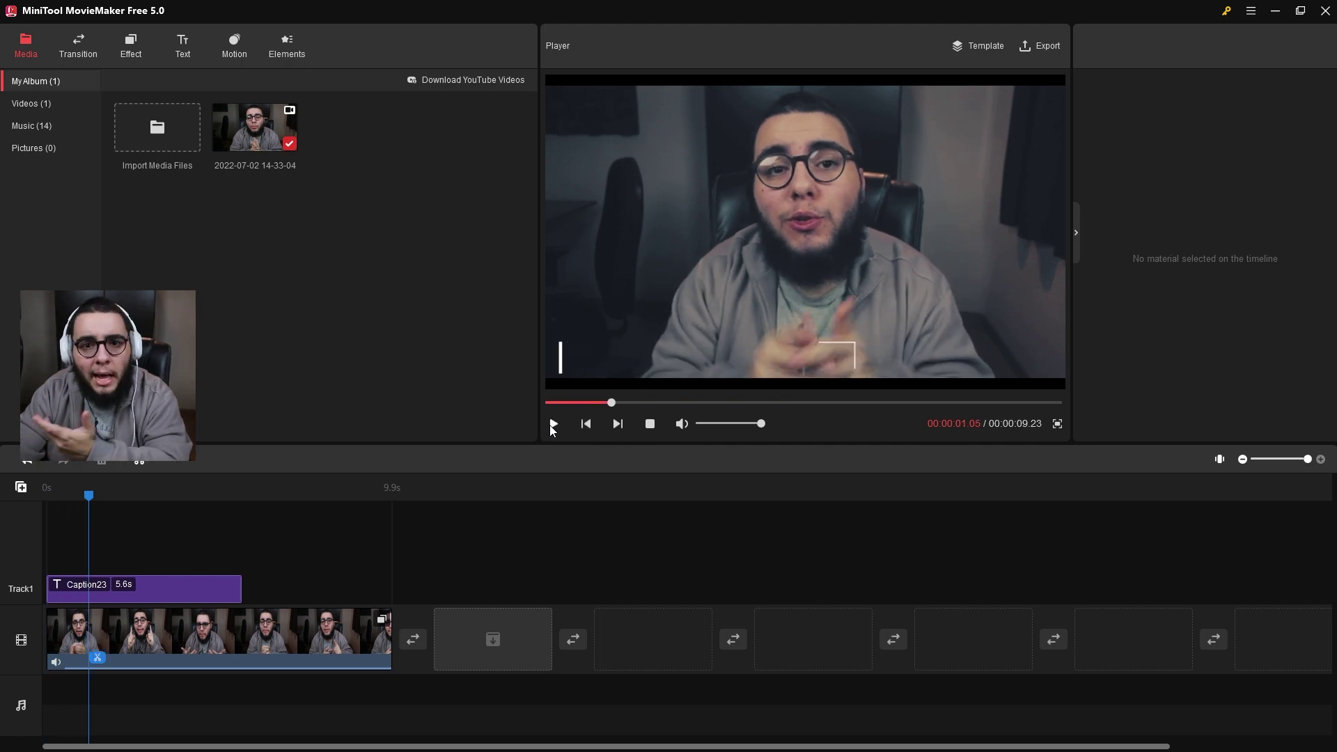
click(554, 424)
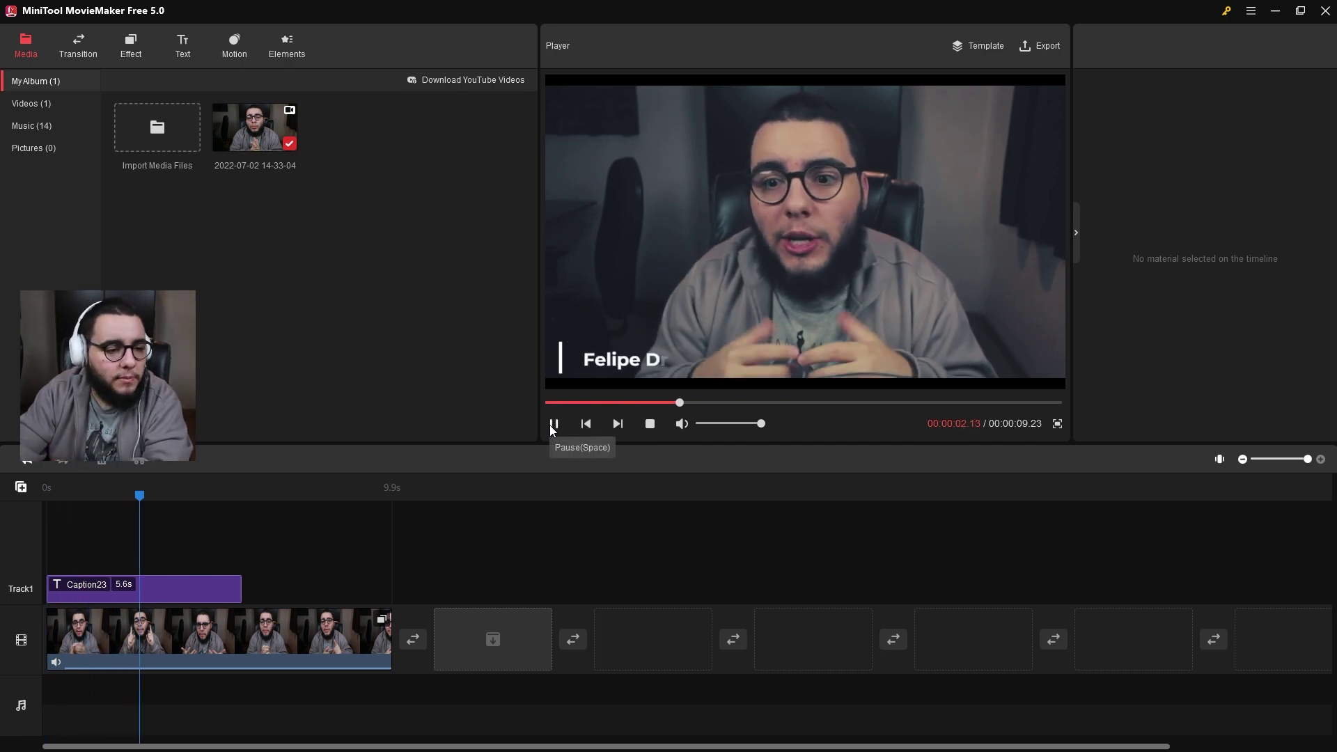
click(553, 425)
Shift the name text slightly left, closer to the vertical bar, and play the video to check the caption.
click(139, 600)
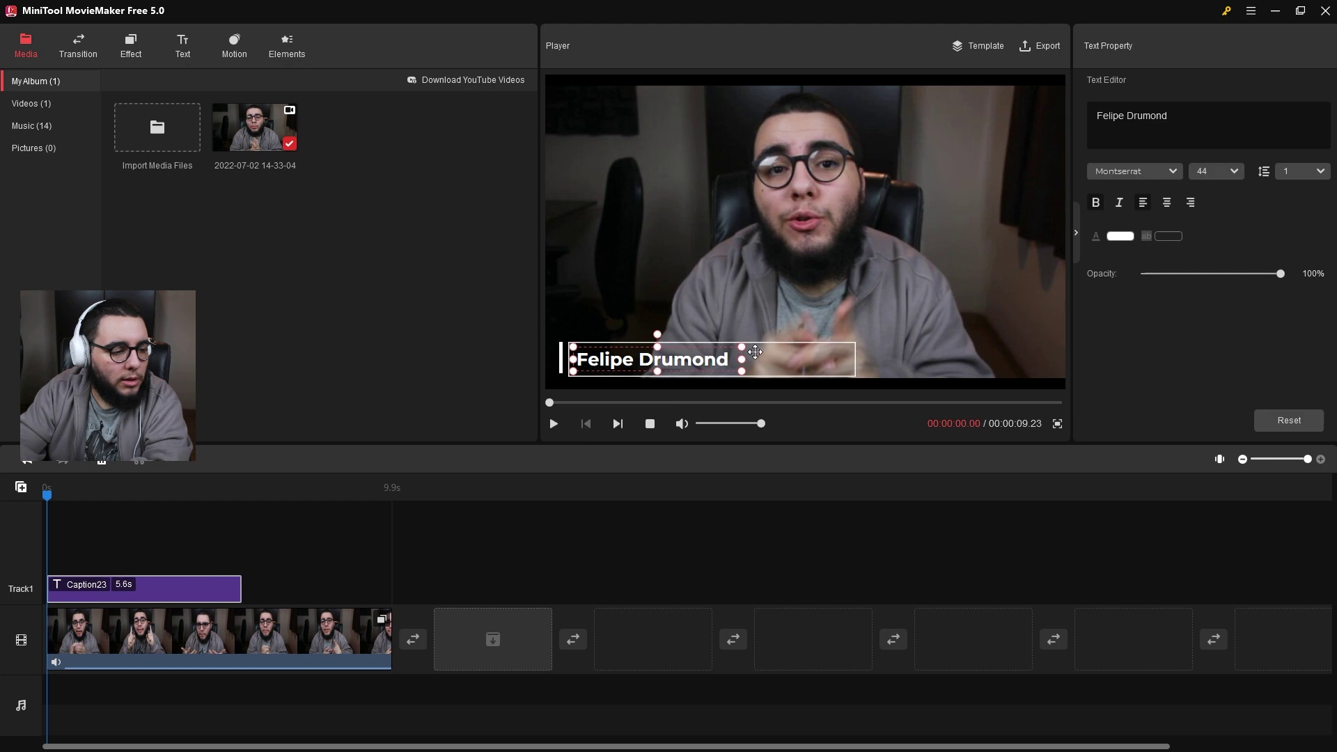
drag(620, 358, 607, 356)
click(269, 564)
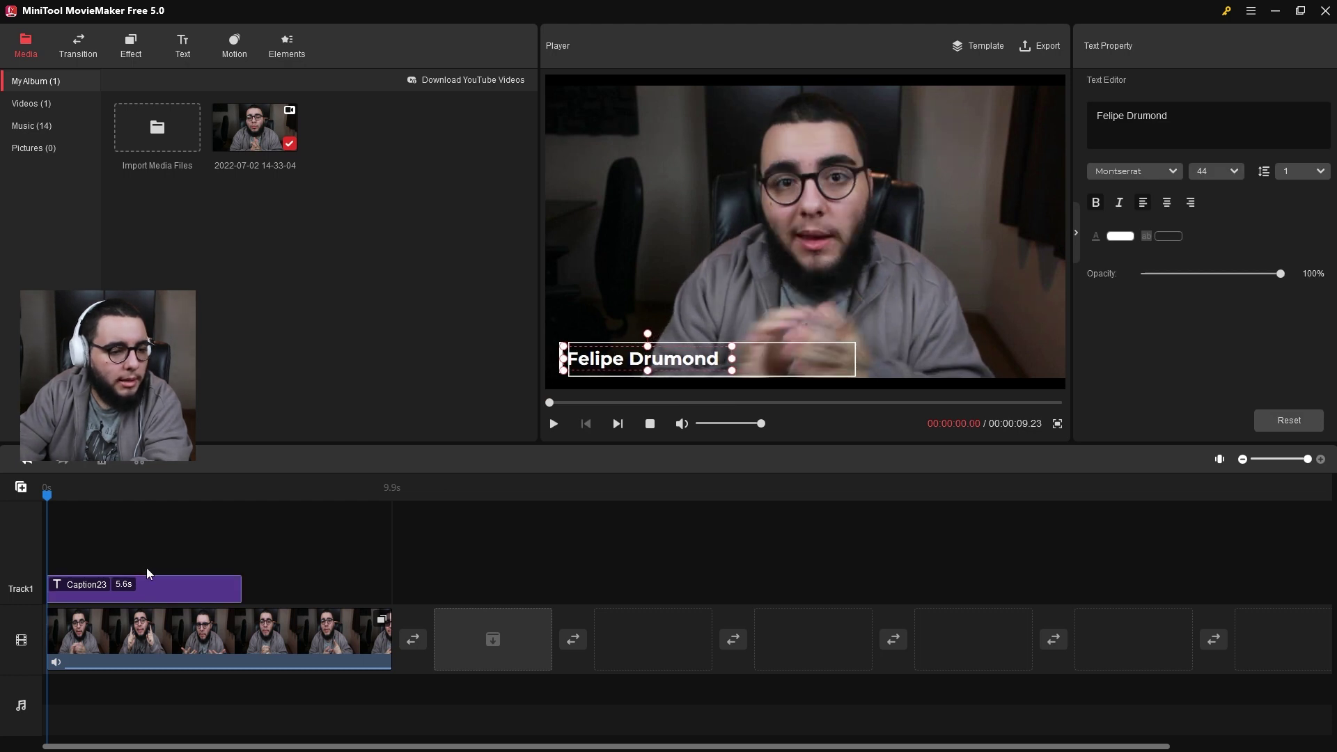
click(558, 430)
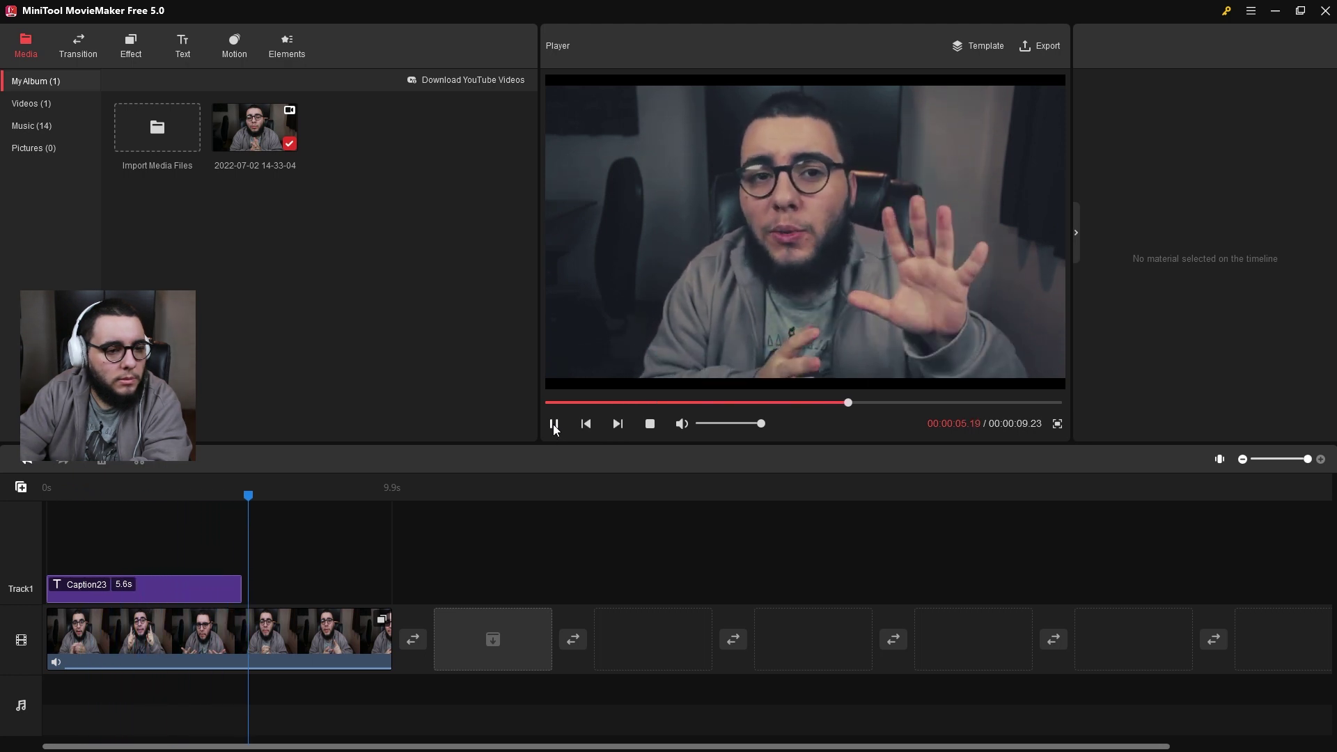
click(553, 425)
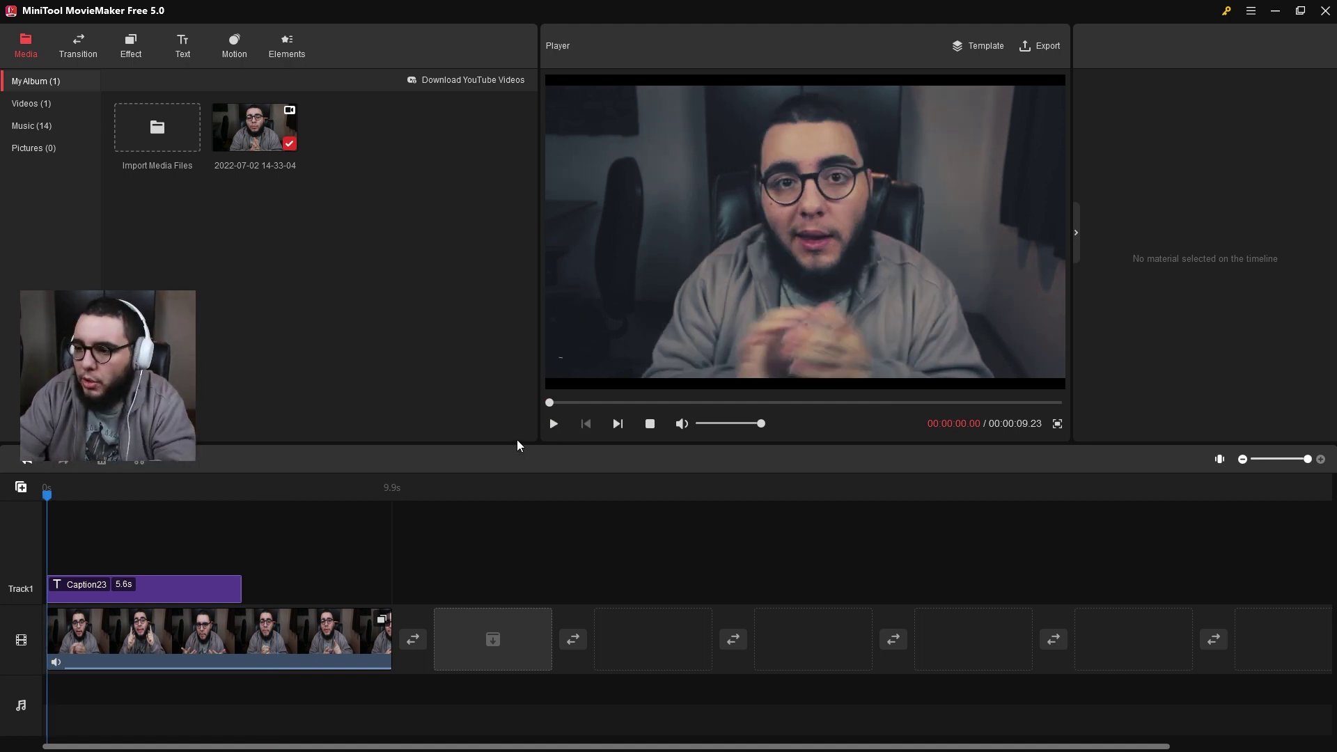
Open the export settings, check the device presets, and choose PC output in MP4 format.
click(1039, 46)
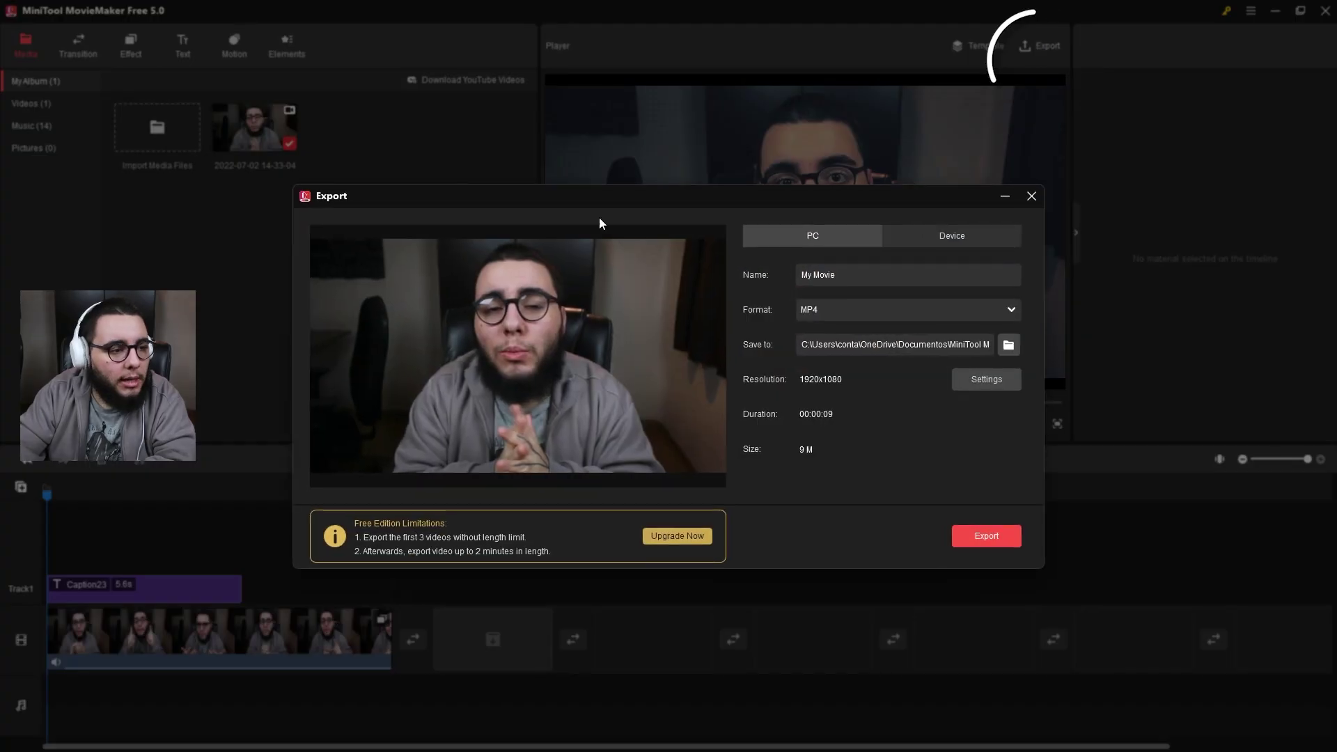
click(916, 242)
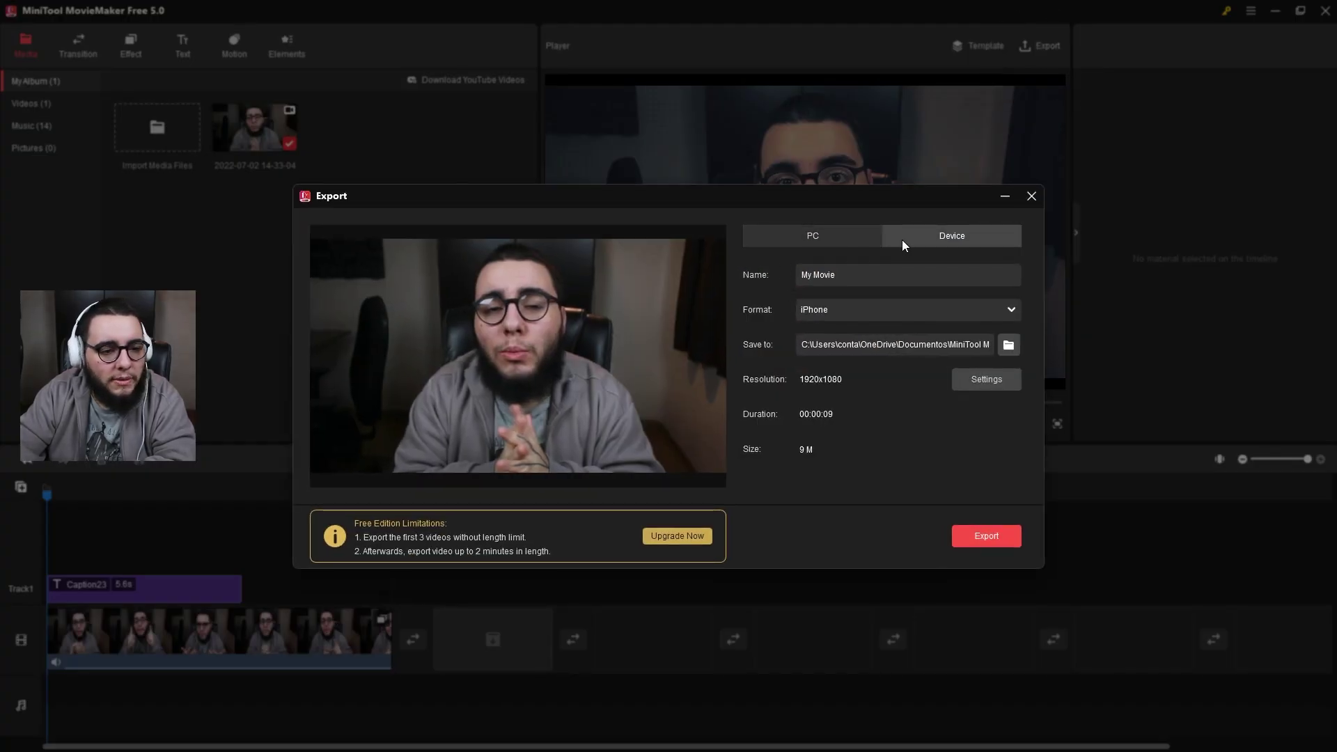
click(843, 233)
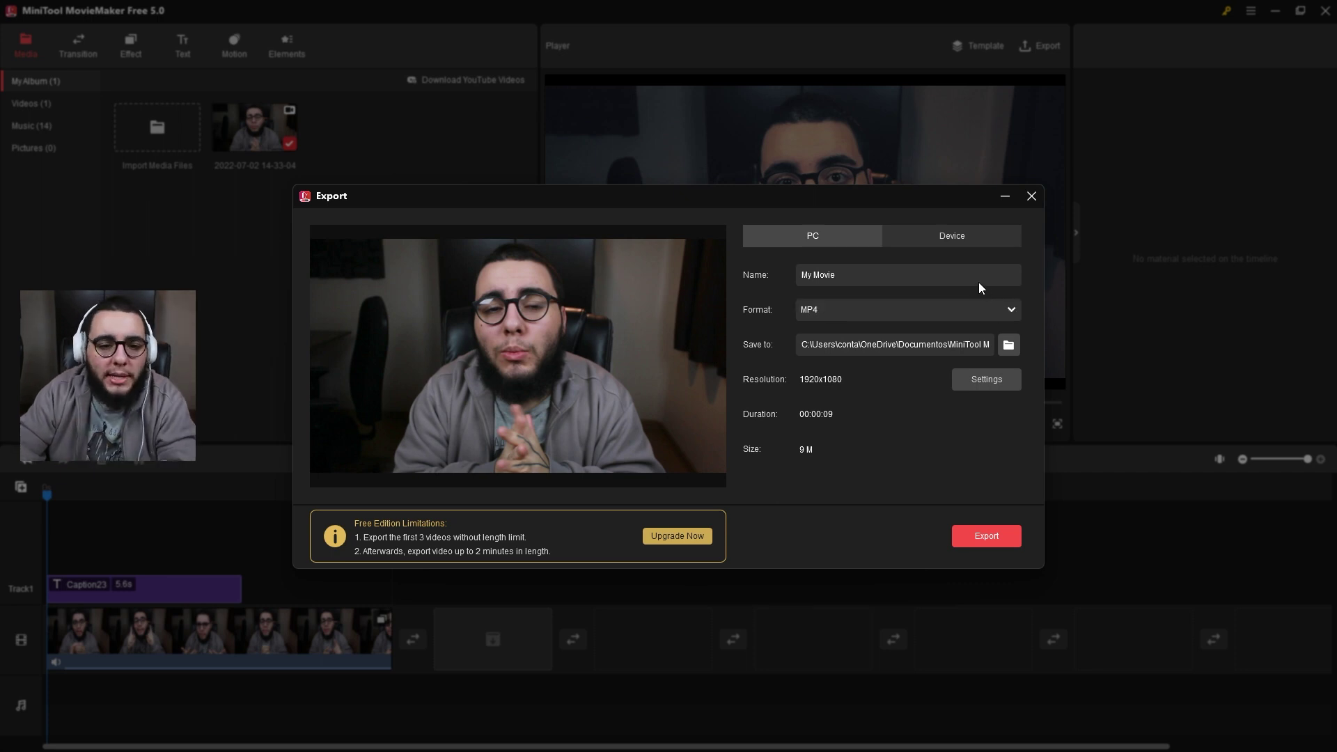
click(894, 311)
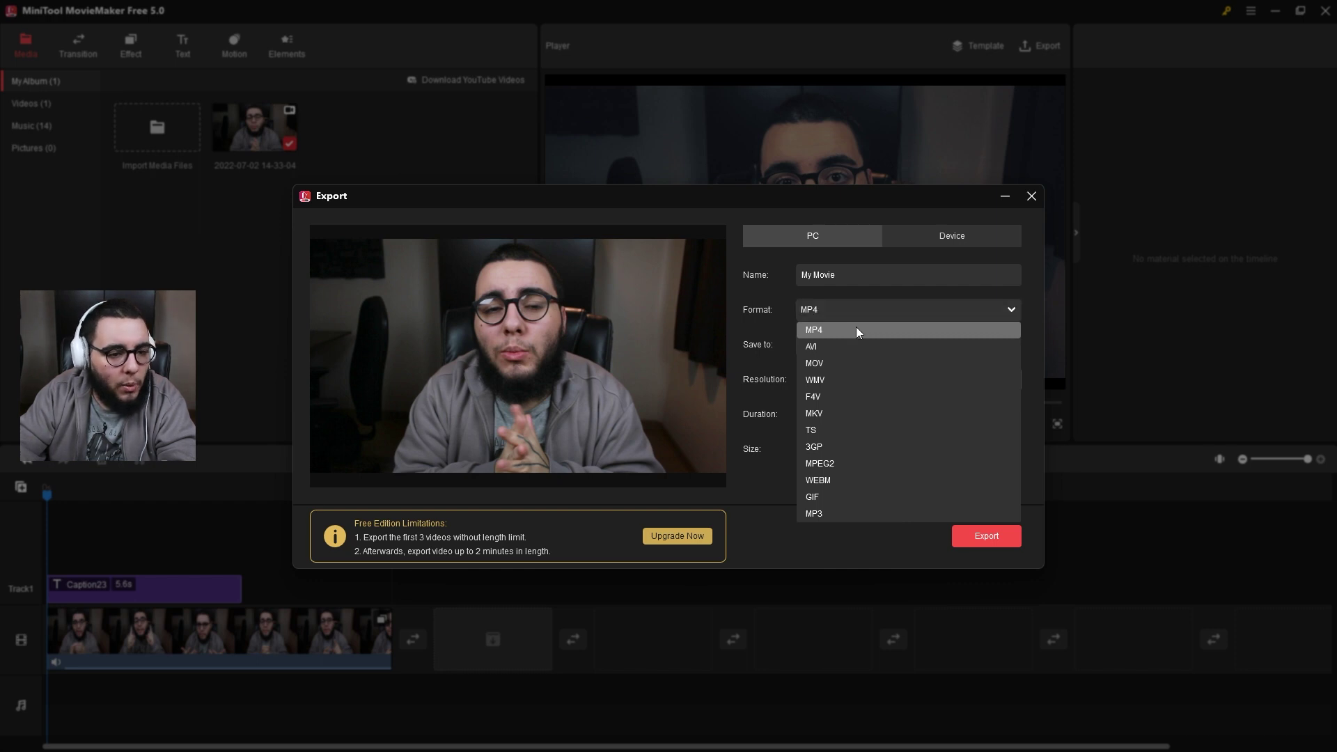
click(832, 336)
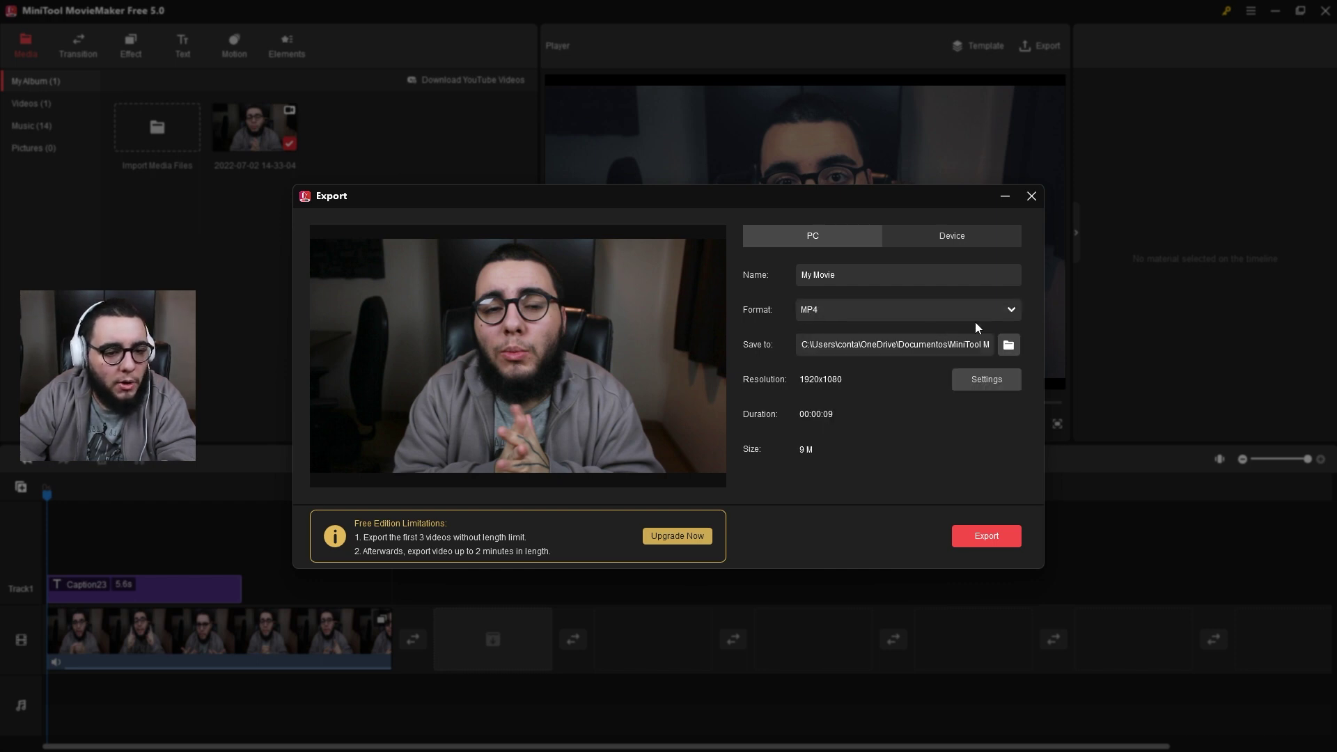
Set the export folder to the video folder in D:\YouTube\Edição de Vídeo Descomplicada and name the file Vídeo MovieMaker.
click(1008, 345)
drag(610, 157, 582, 164)
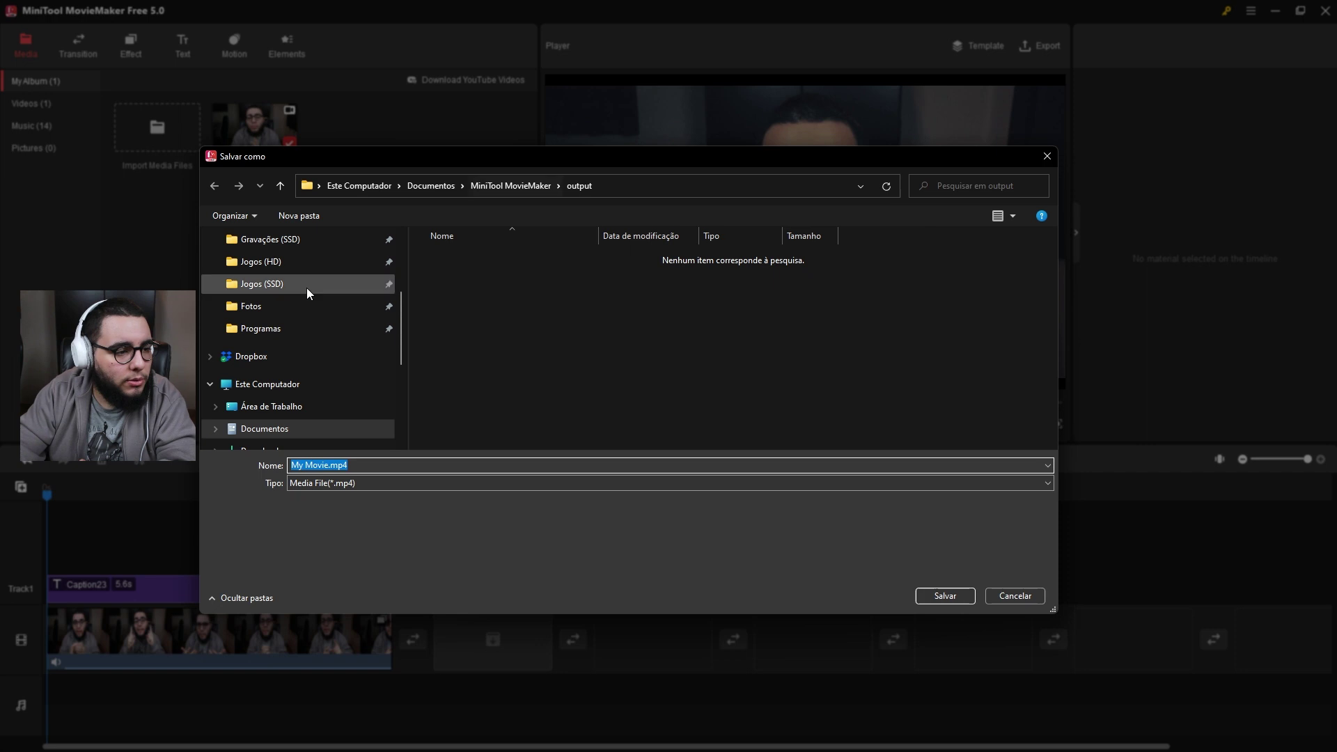
key(Escape)
text(V)
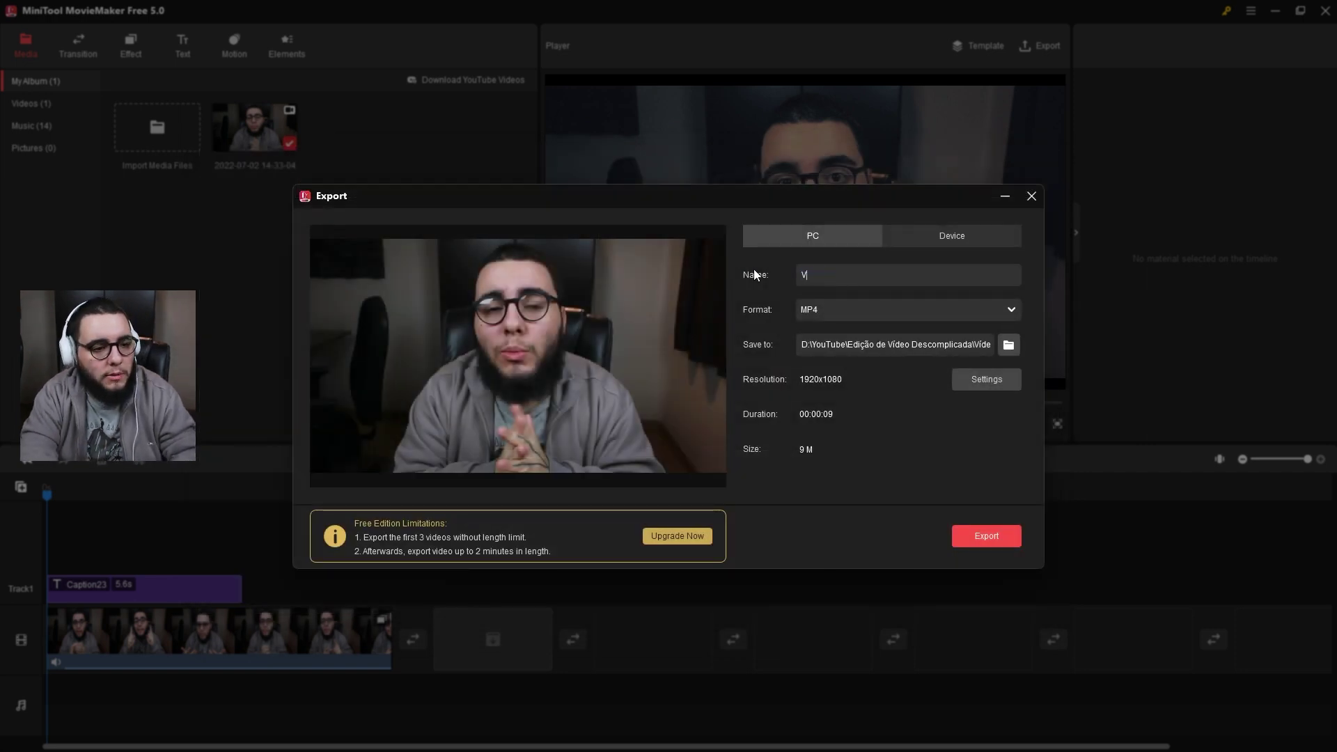
text(ídeo MovieMaker)
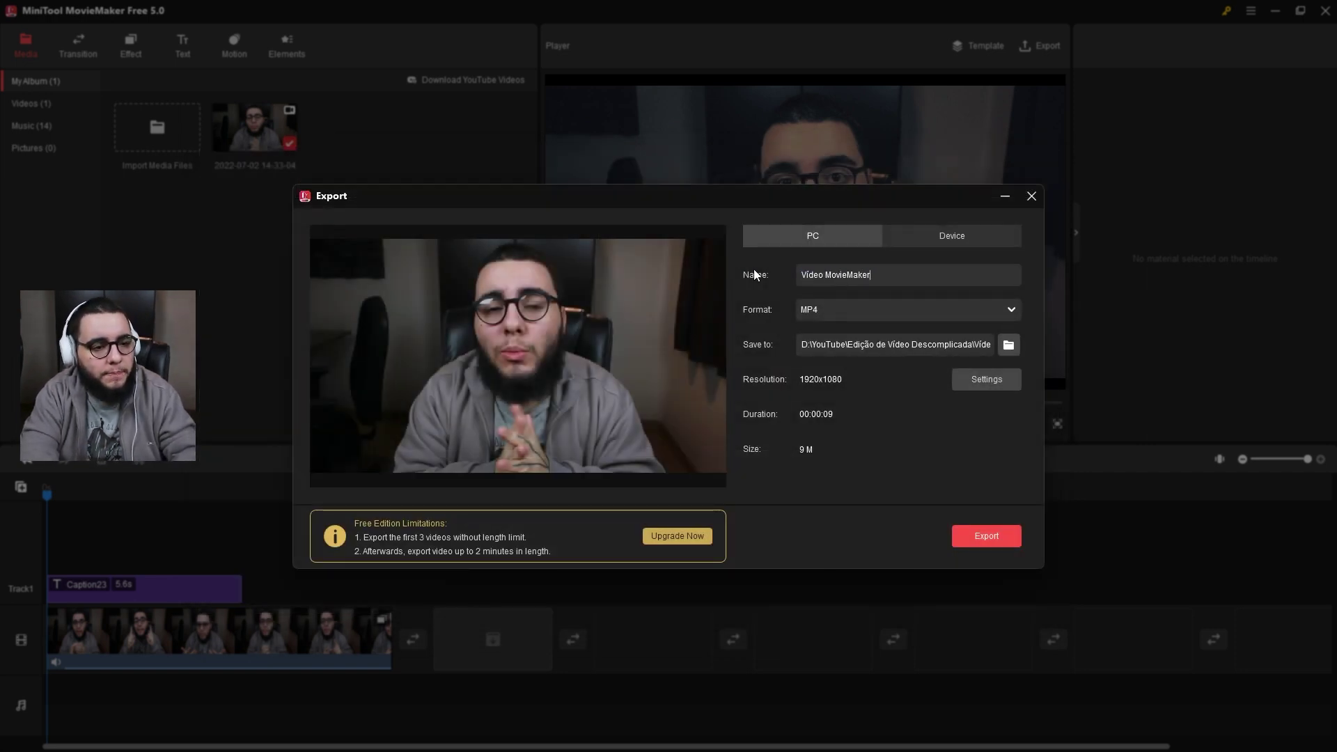
Set the export quality to Best with the h264_nvenc encoder and a 15000 bit rate, and export the video.
click(987, 379)
drag(674, 229, 710, 218)
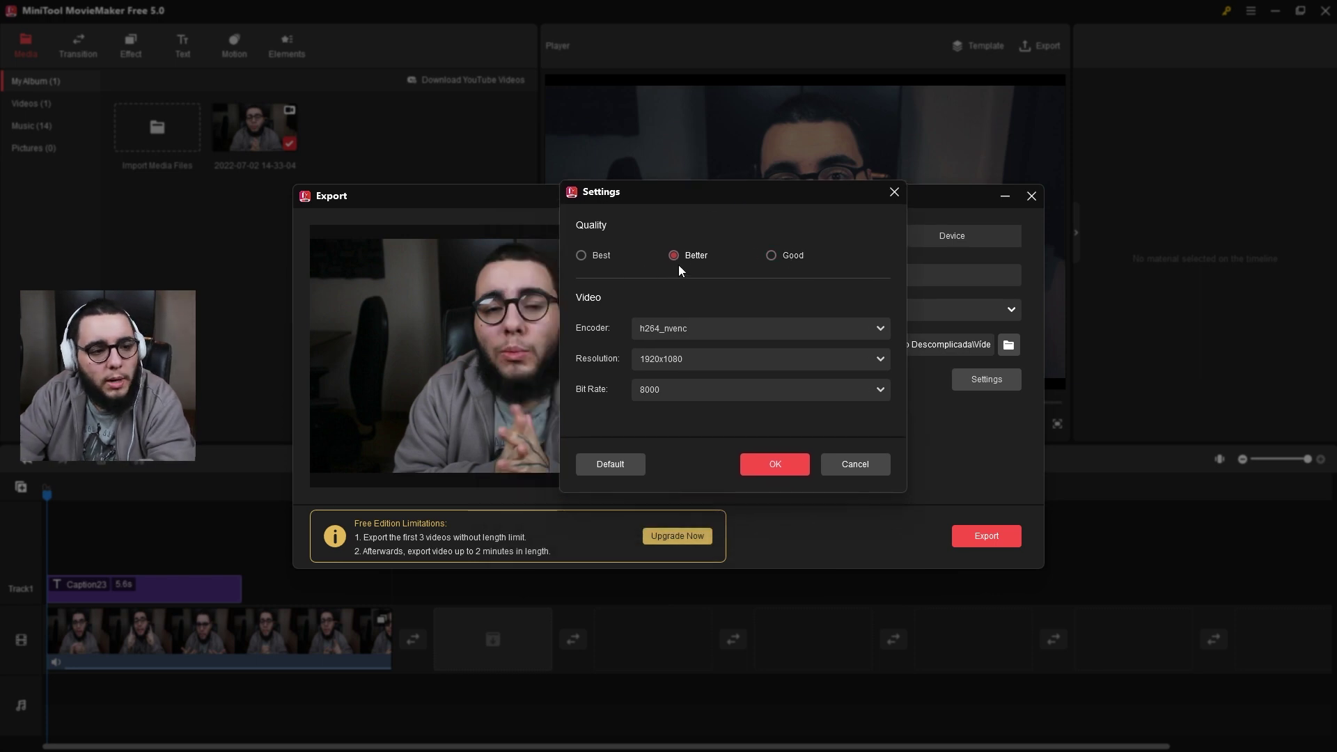
click(594, 254)
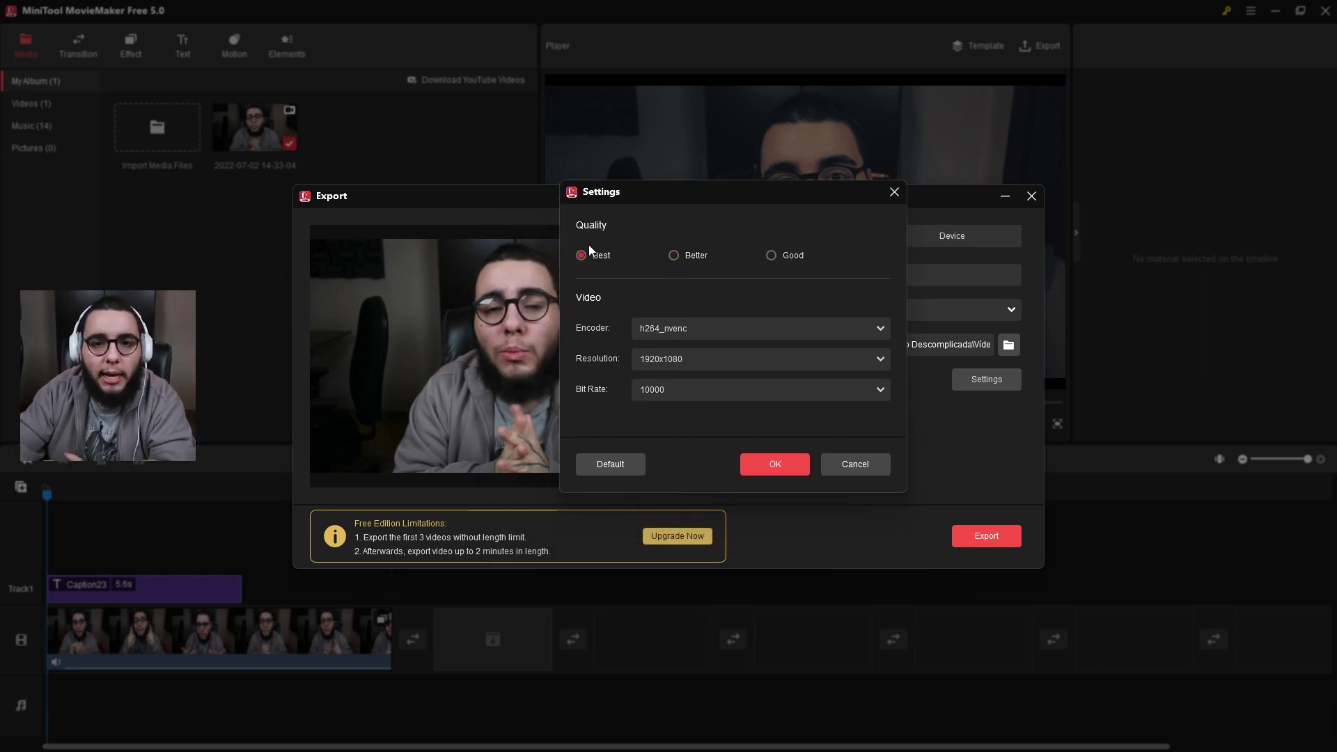
click(730, 327)
click(676, 366)
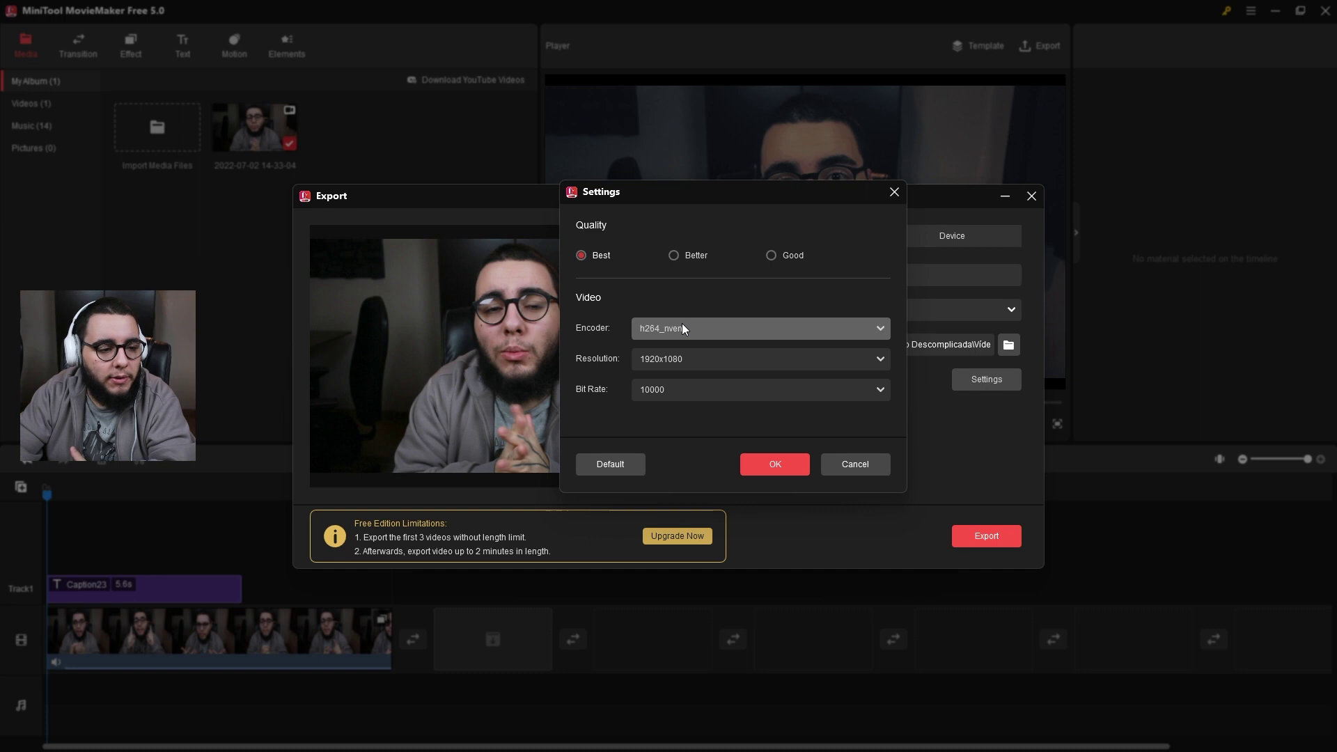
click(870, 391)
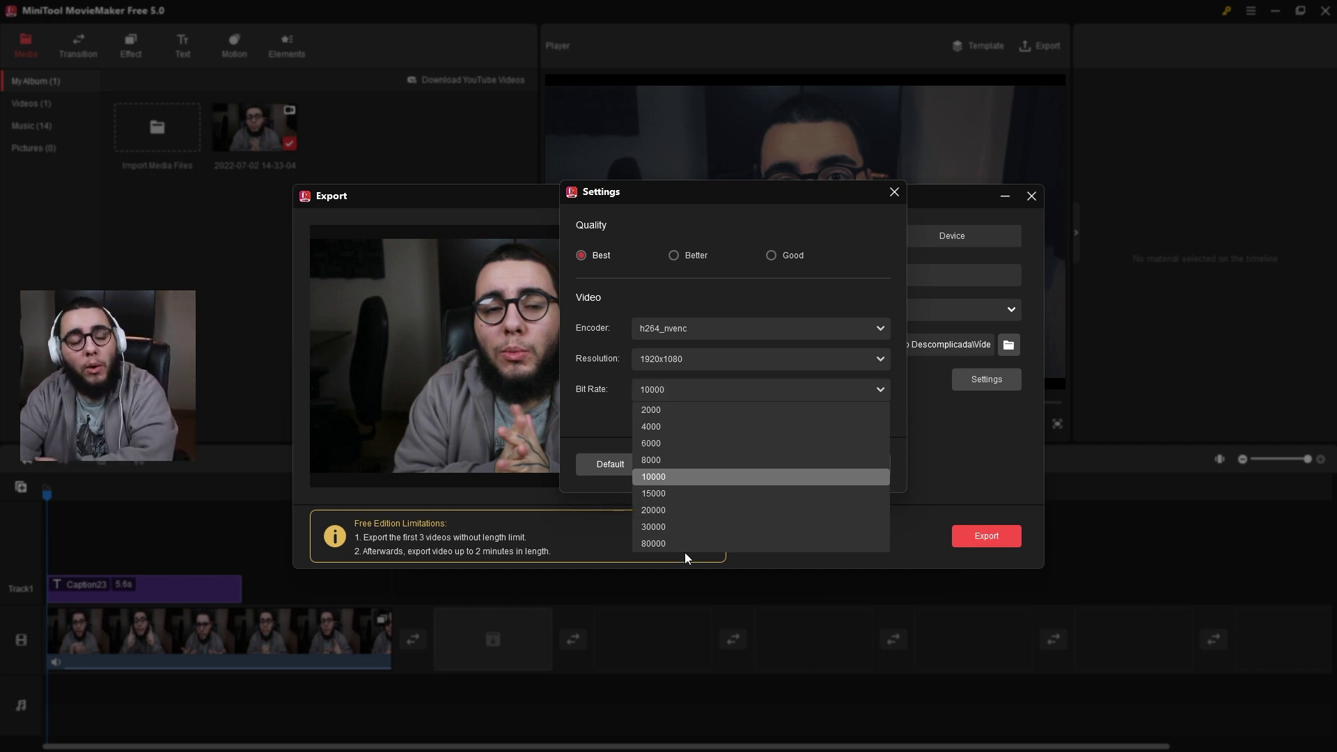
click(661, 494)
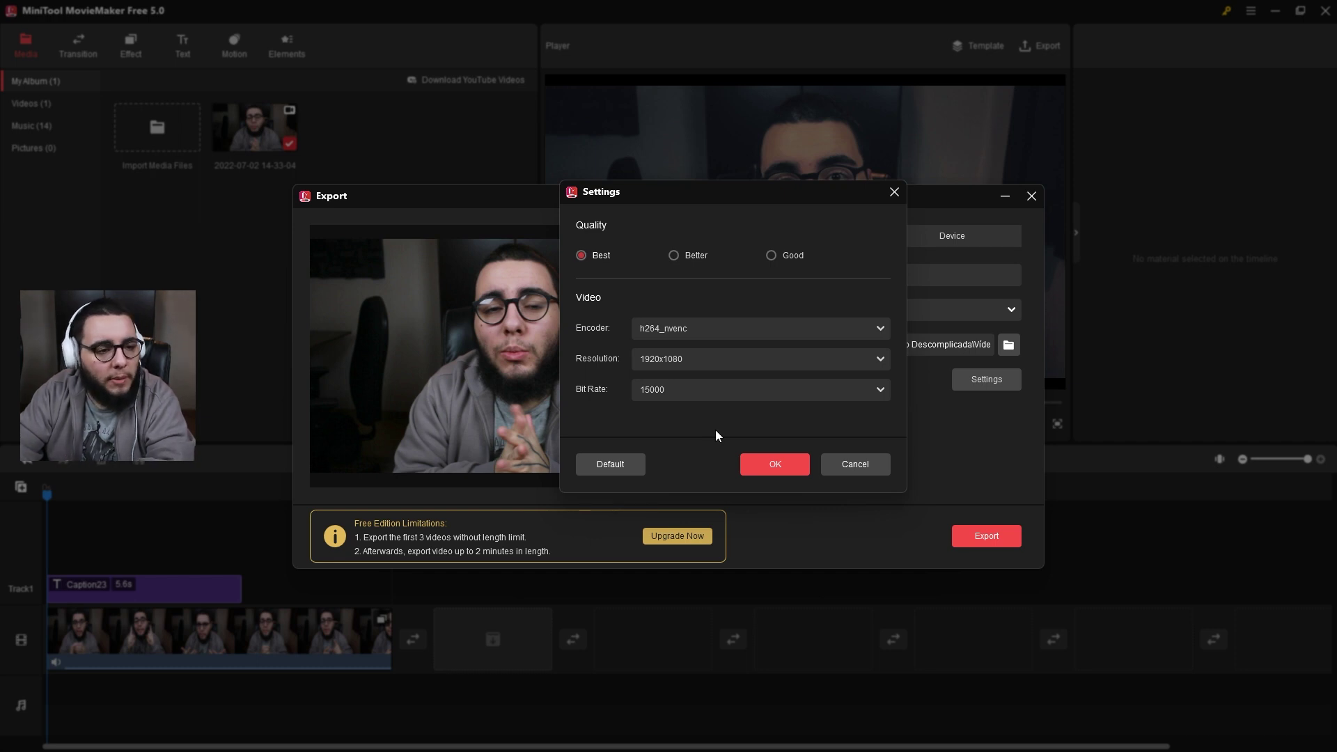
click(772, 466)
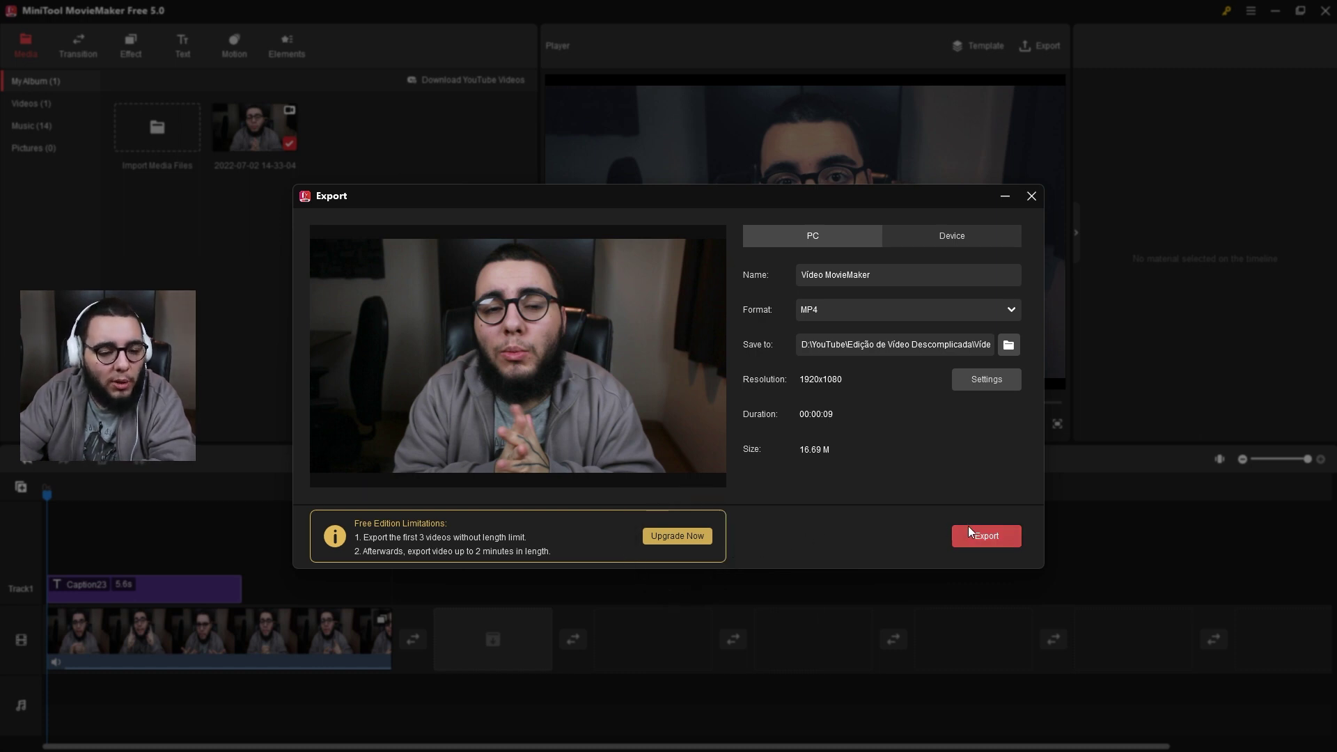
click(986, 536)
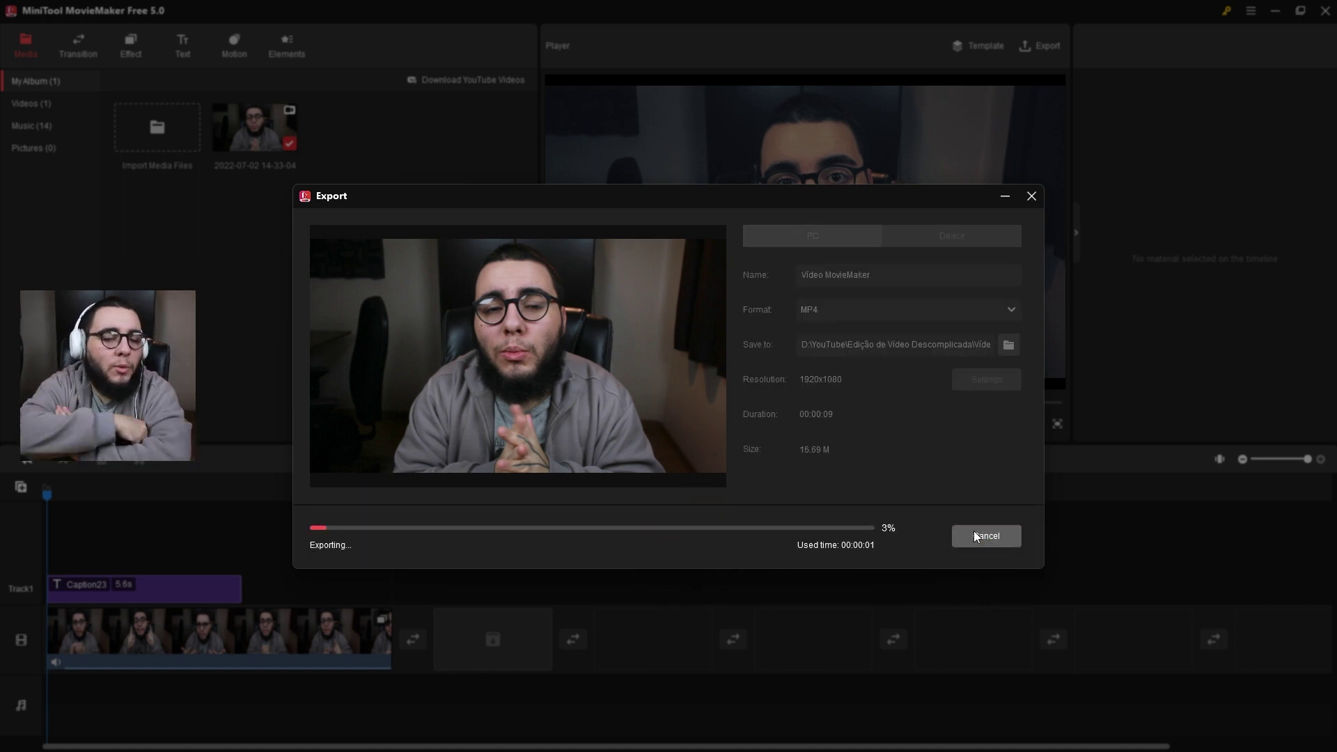